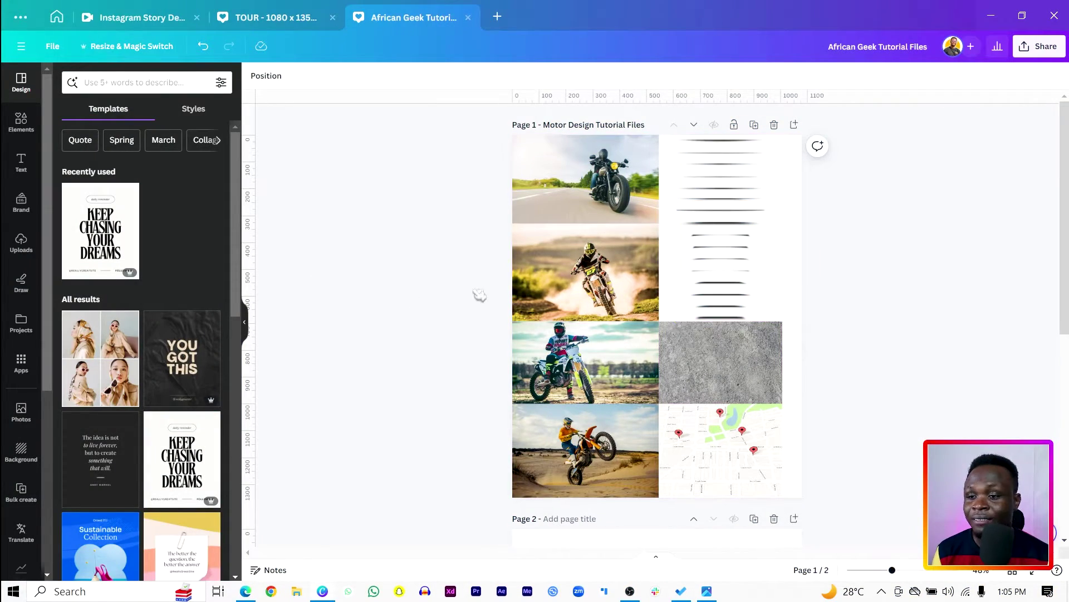
Search the new design formats for "instagram" and return to the blank page 2 of the African Geek Tutorial Files design.
{"action": "scroll", "coordinate": [874, 261], "scroll_direction": "down", "scroll_amount": 5}
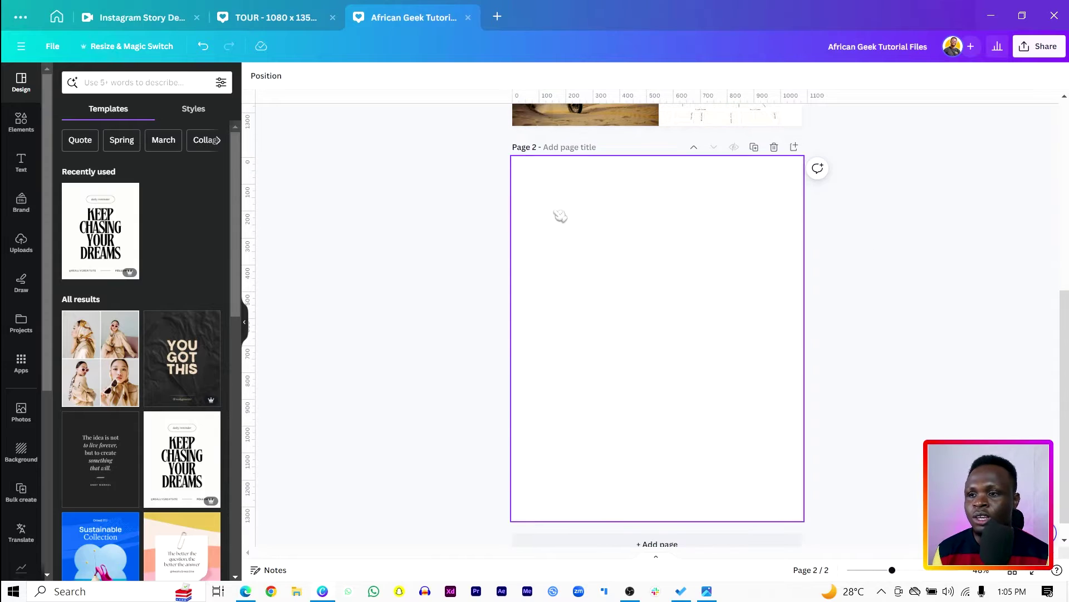
{"action": "left_click", "coordinate": [704, 298]}
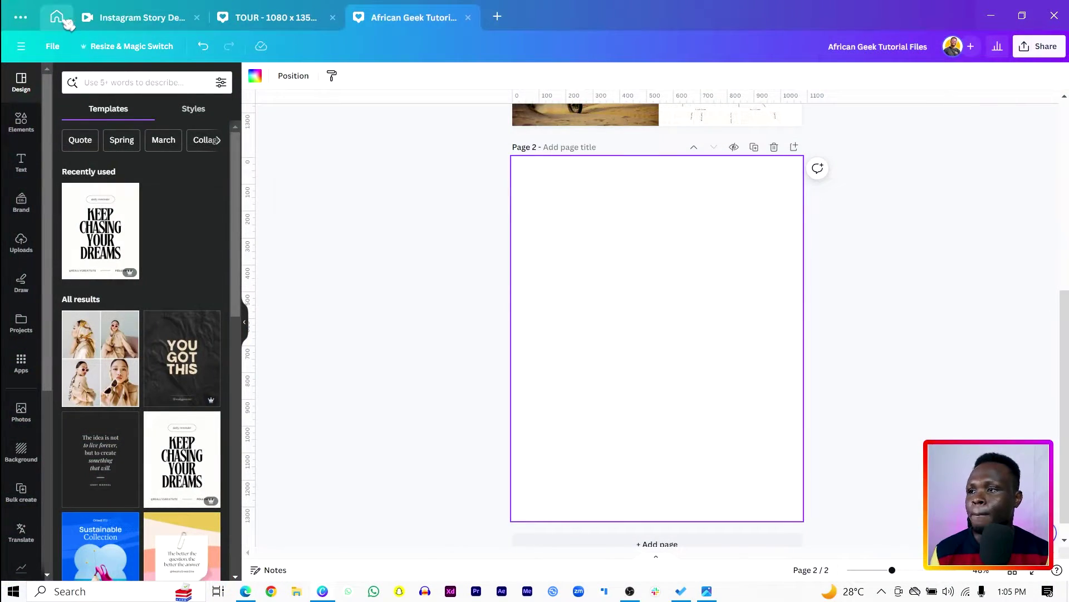
{"action": "left_click", "coordinate": [56, 17]}
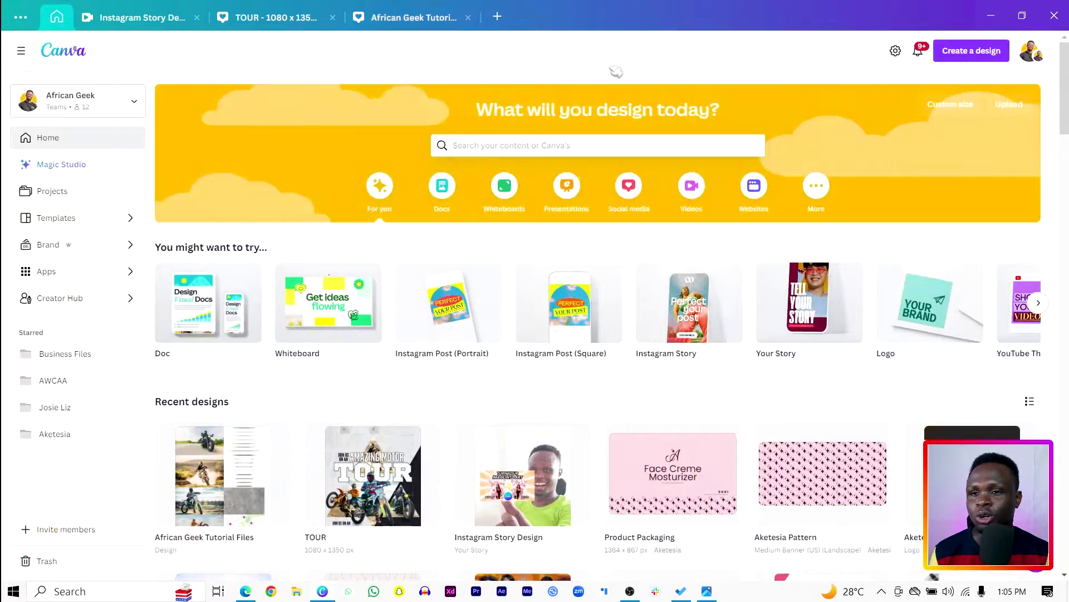
{"action": "left_click", "coordinate": [969, 51]}
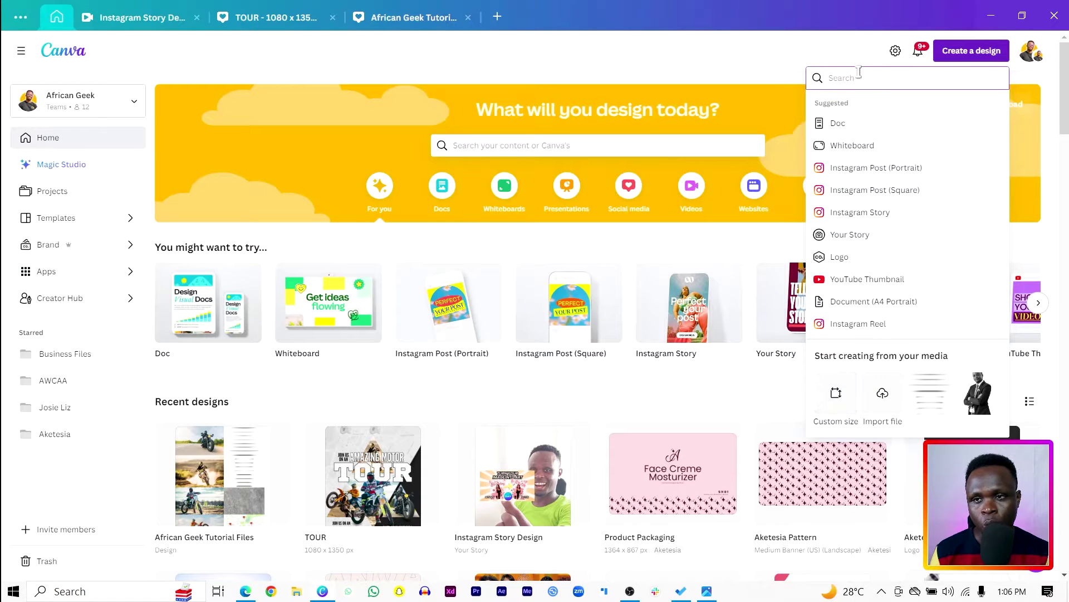
{"action": "type", "text": "Instagra"}
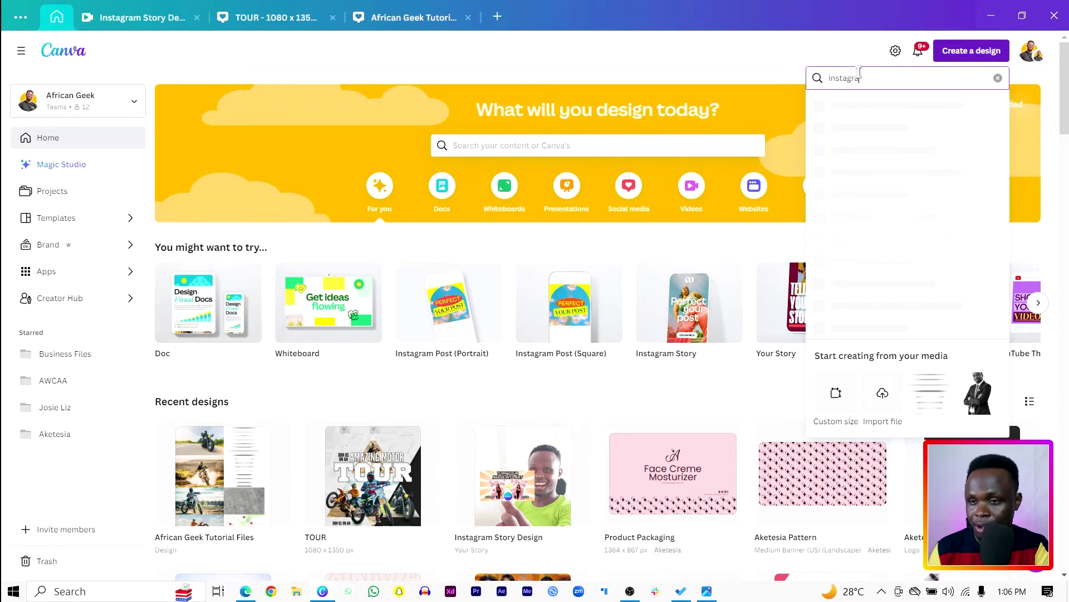
{"action": "type", "text": "m"}
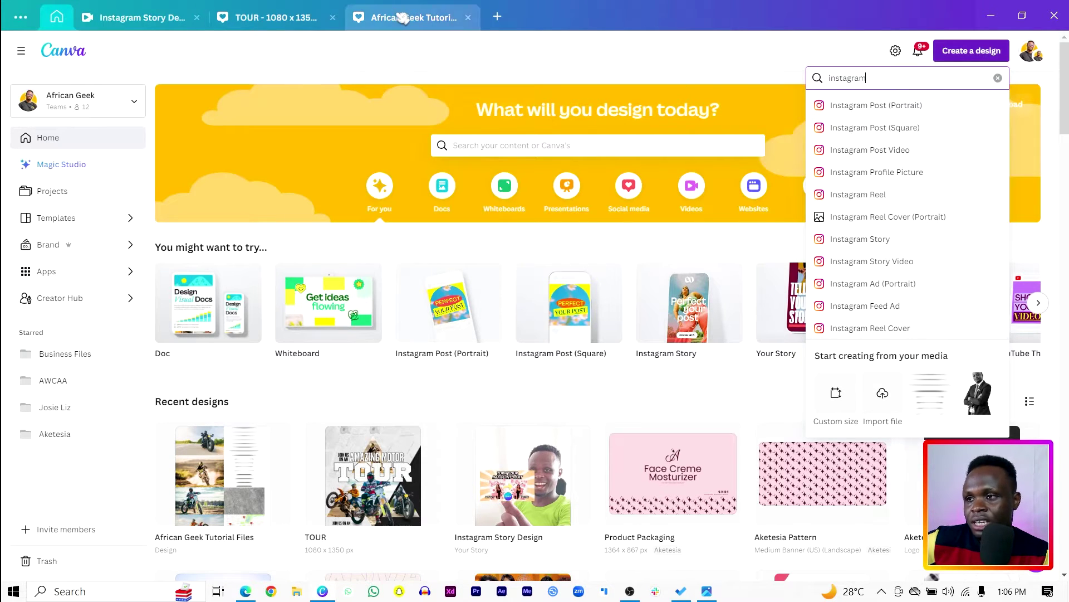
{"action": "left_click", "coordinate": [287, 18]}
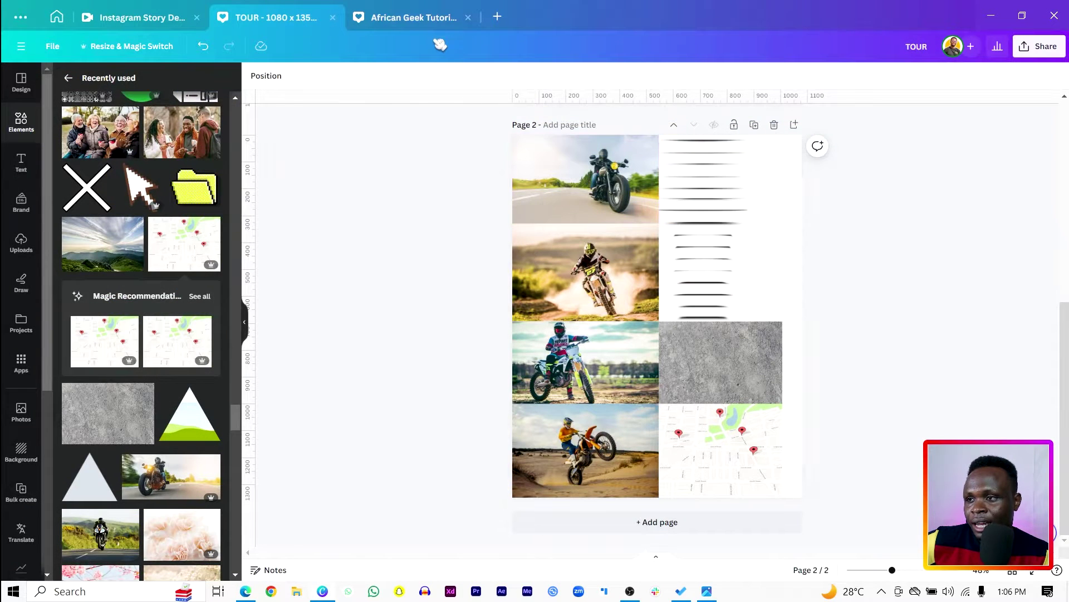
{"action": "left_click", "coordinate": [412, 17]}
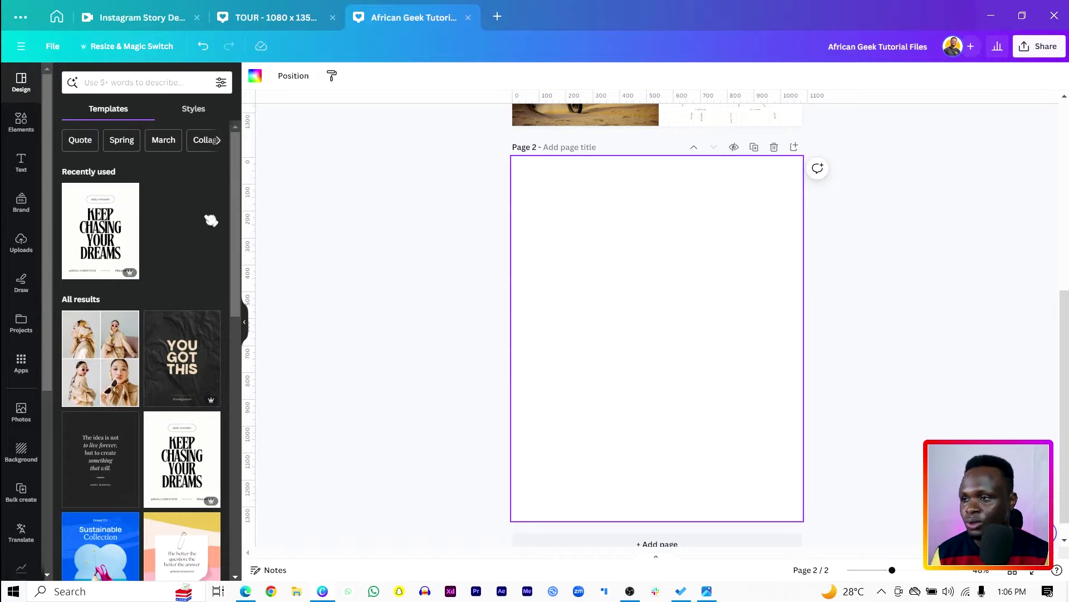
Add a triangle shape to the centre of page 2 and enlarge it to span most of the page width.
{"action": "left_click", "coordinate": [39, 119]}
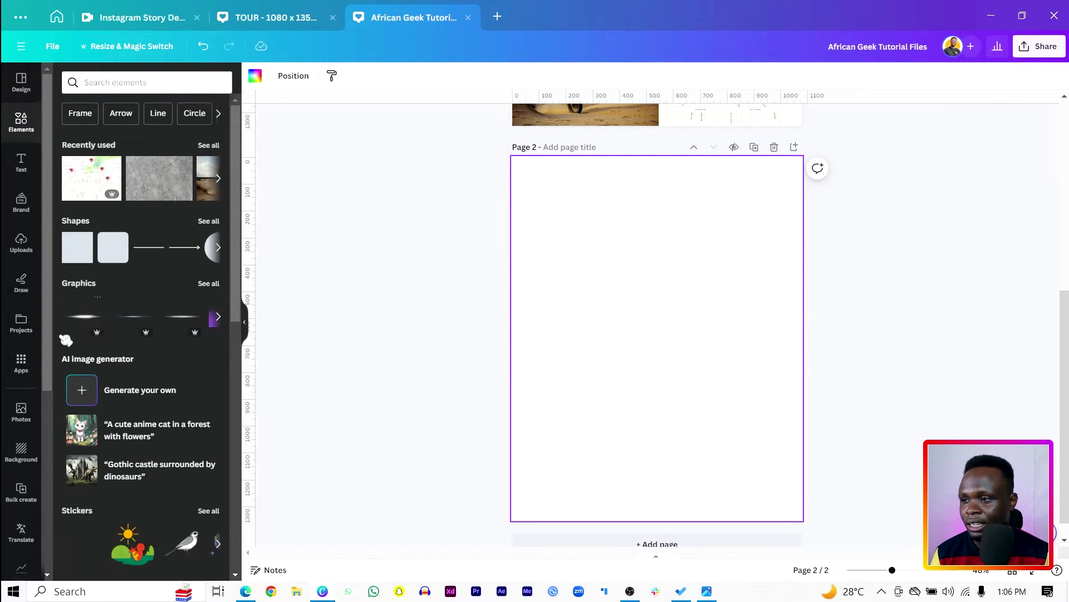
{"action": "left_click", "coordinate": [210, 222]}
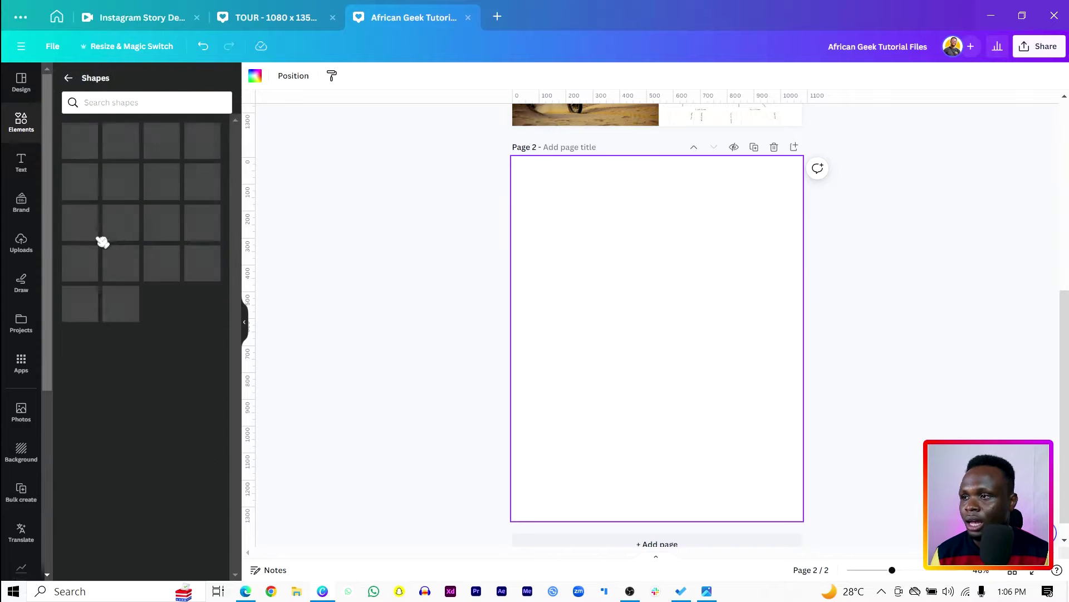
{"action": "scroll", "coordinate": [134, 243], "scroll_direction": "down", "scroll_amount": 2}
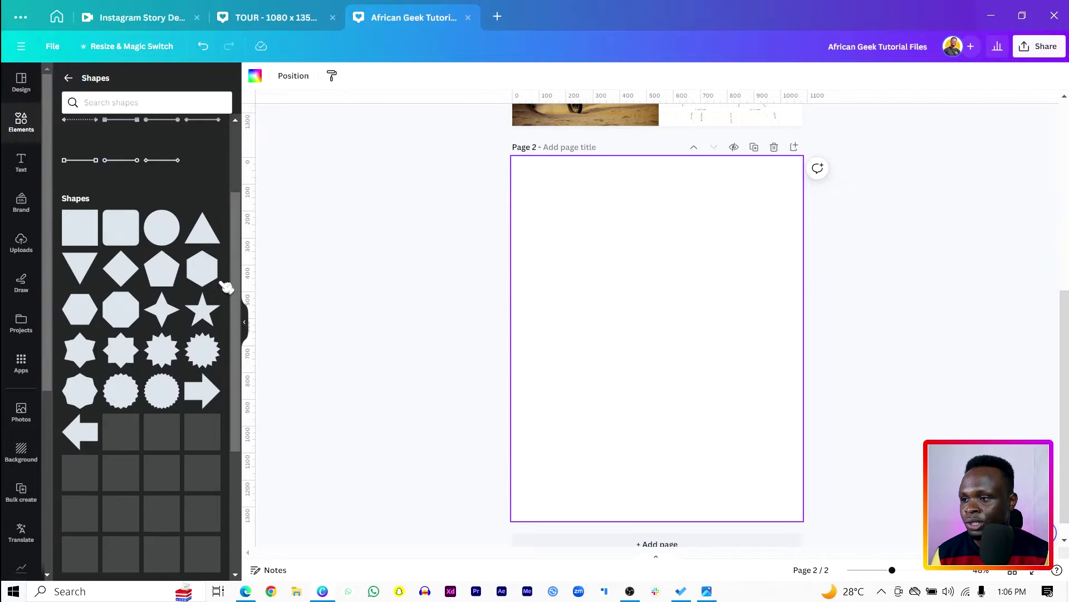
{"action": "left_click", "coordinate": [203, 229]}
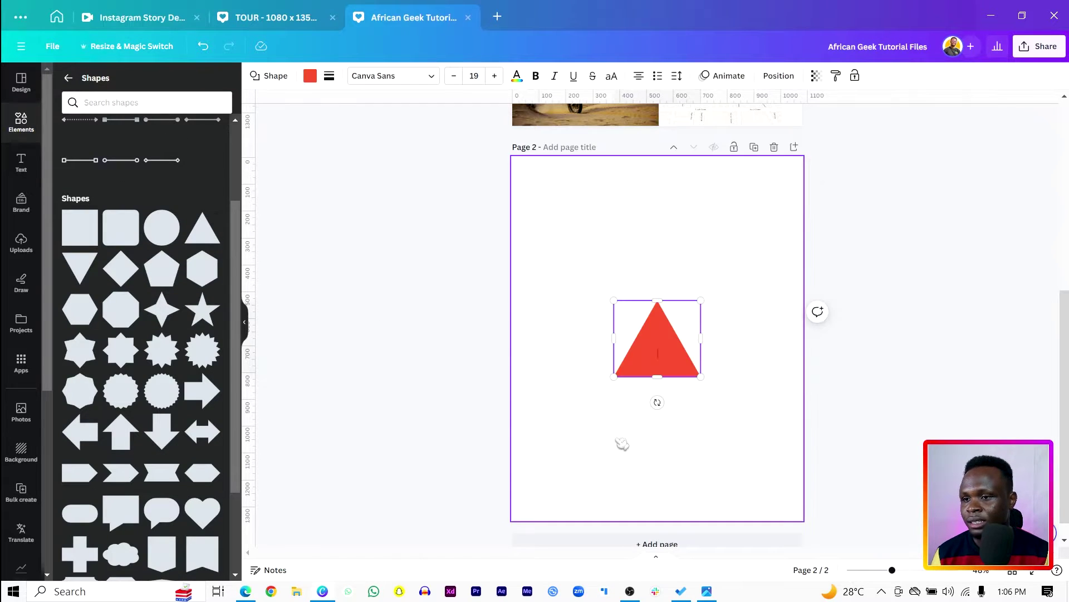
{"action": "left_click_drag", "start_coordinate": [614, 378], "coordinate": [591, 499]}
{"action": "left_click", "coordinate": [616, 194]}
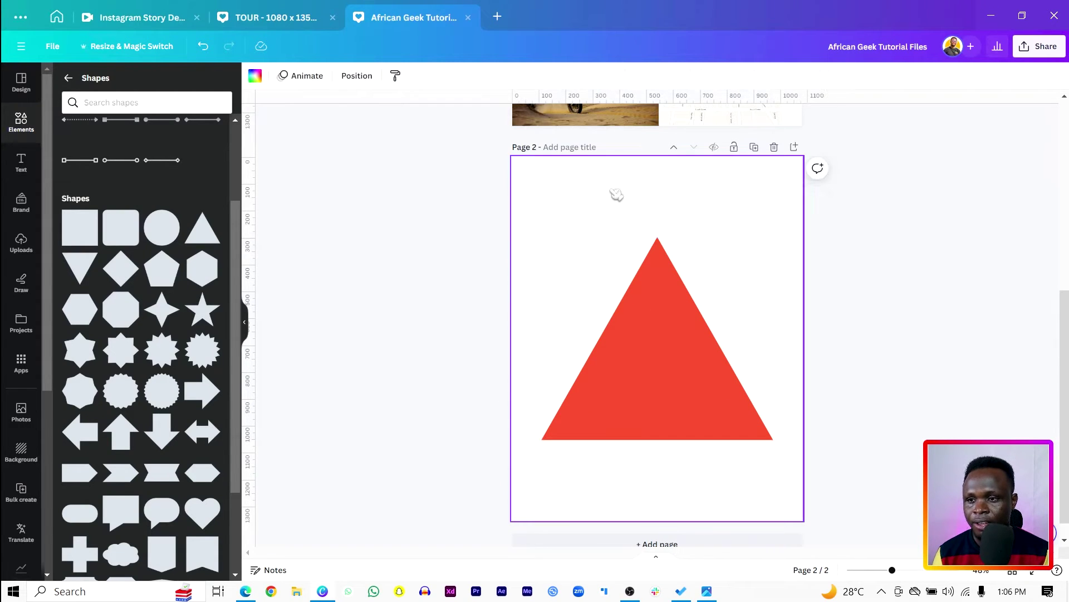
Fit a small triangle frame into the red triangle's apex and add an inverted triangle frame directly below it.
{"action": "left_click", "coordinate": [69, 78]}
{"action": "scroll", "coordinate": [149, 303], "scroll_direction": "down", "scroll_amount": 8}
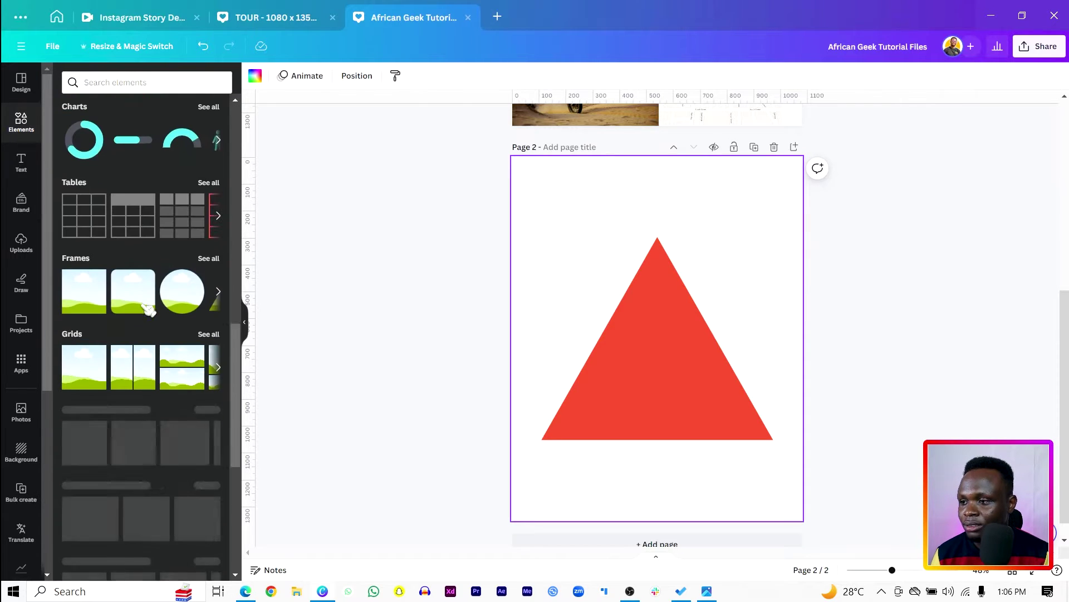
{"action": "left_click", "coordinate": [200, 259]}
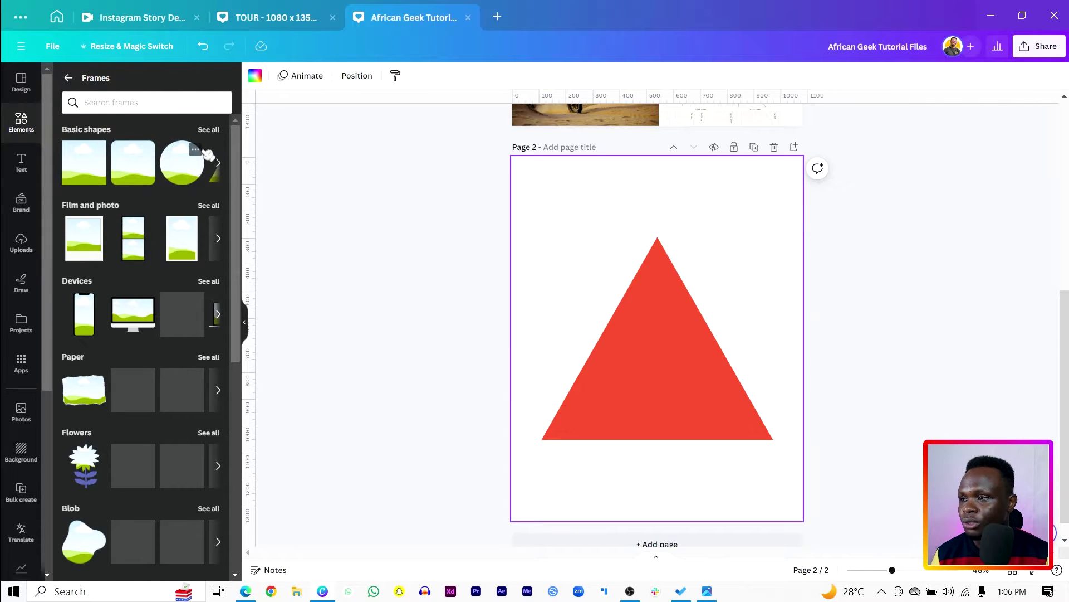
{"action": "left_click", "coordinate": [213, 133]}
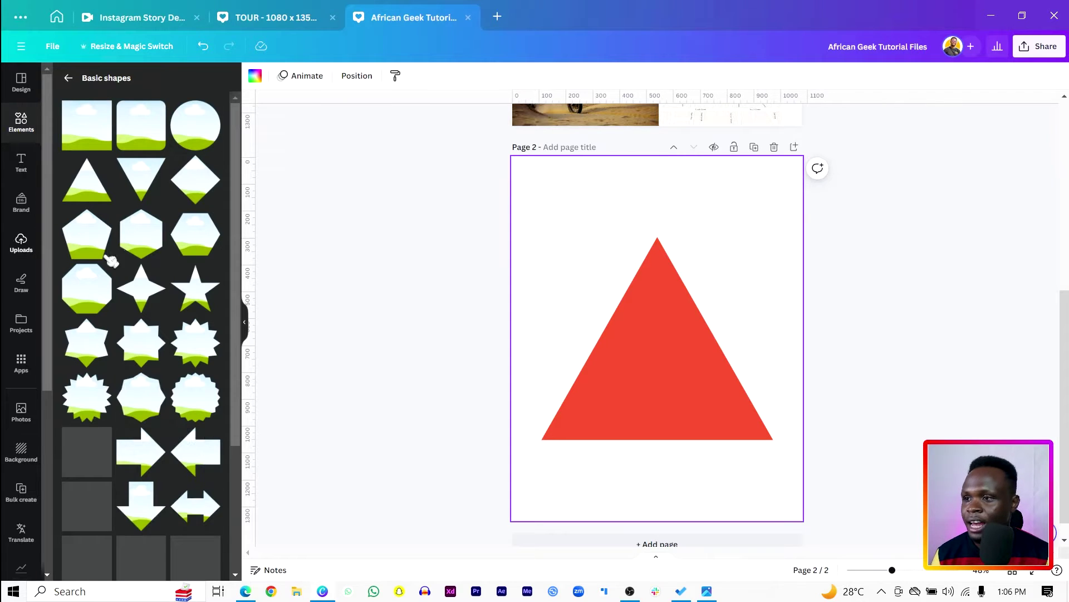
{"action": "left_click", "coordinate": [85, 197]}
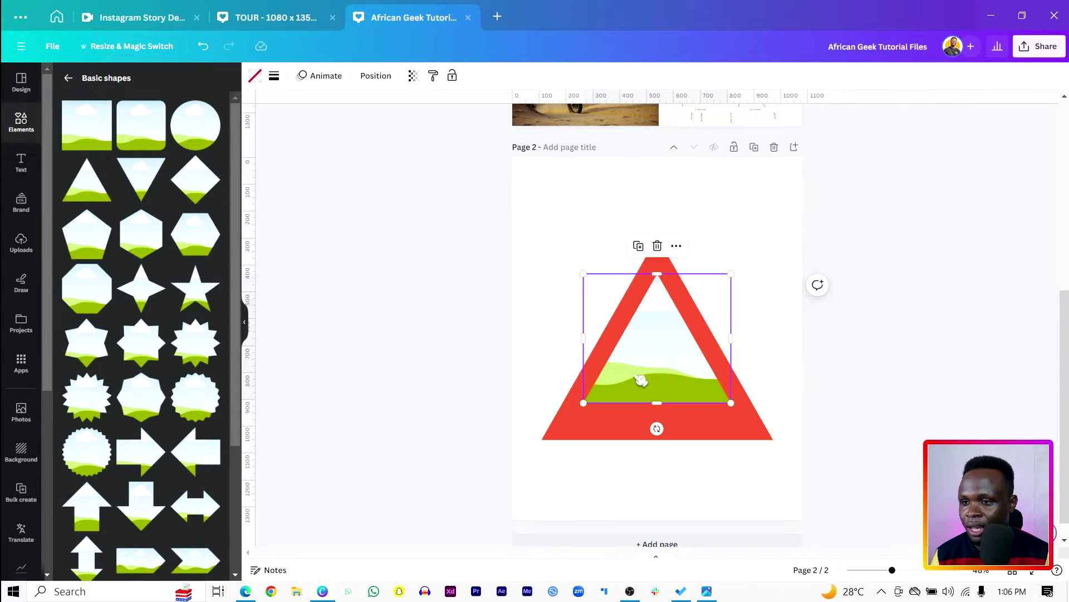
{"action": "left_click_drag", "start_coordinate": [641, 381], "coordinate": [643, 348]}
{"action": "left_click_drag", "start_coordinate": [585, 372], "coordinate": [644, 382]}
{"action": "left_click", "coordinate": [148, 181]}
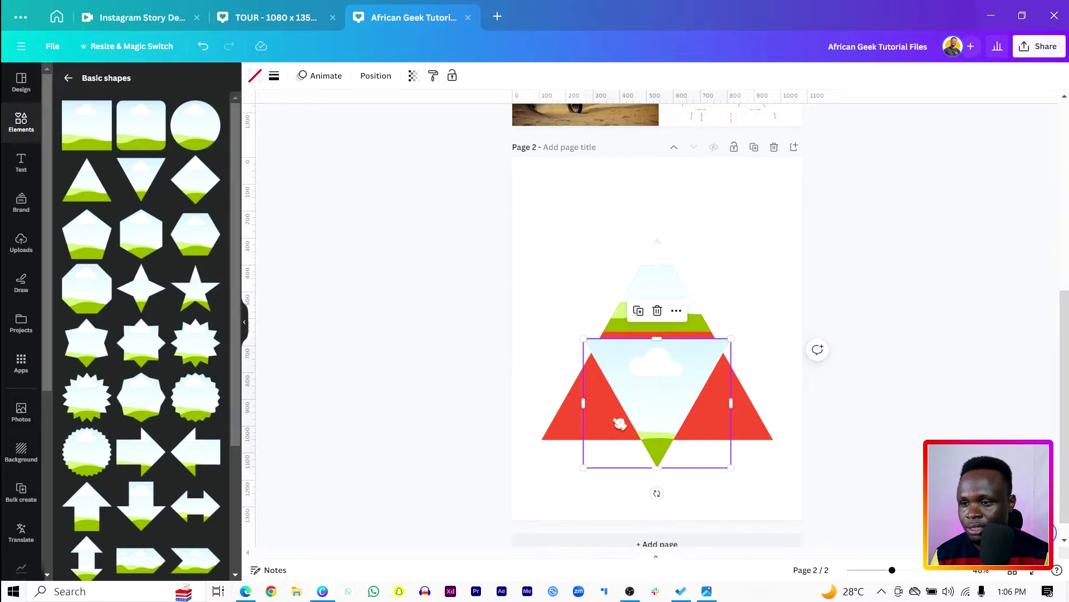
Duplicate the apex frame into the red triangle's lower-left corner and shrink it to leave a thin red gap beside the inverted frame.
{"action": "left_click", "coordinate": [646, 271]}
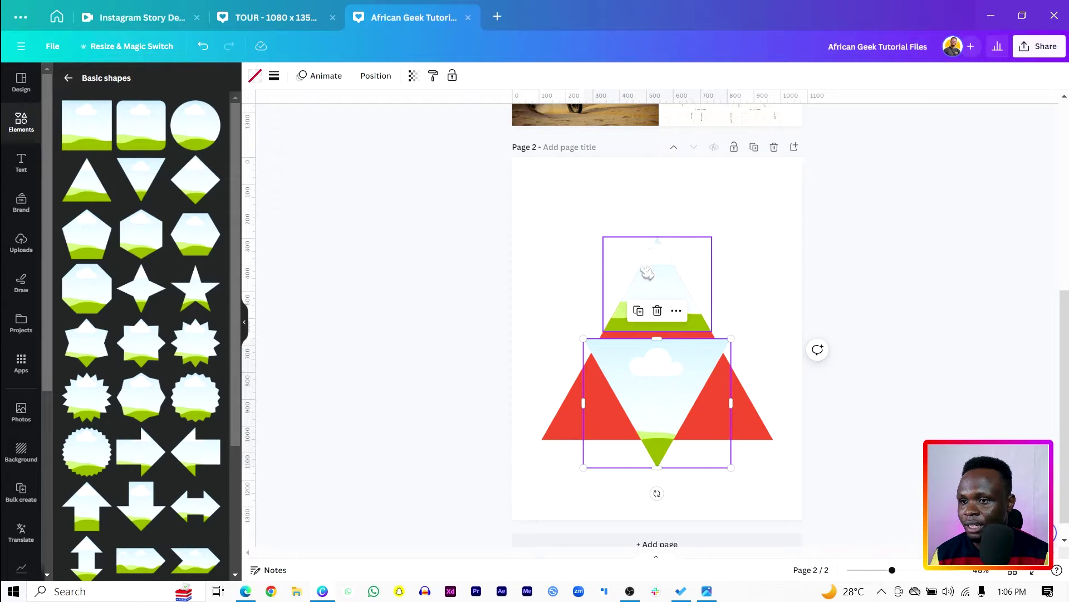
{"action": "key", "text": "ctrl+d"}
{"action": "left_click_drag", "start_coordinate": [680, 278], "coordinate": [616, 382]}
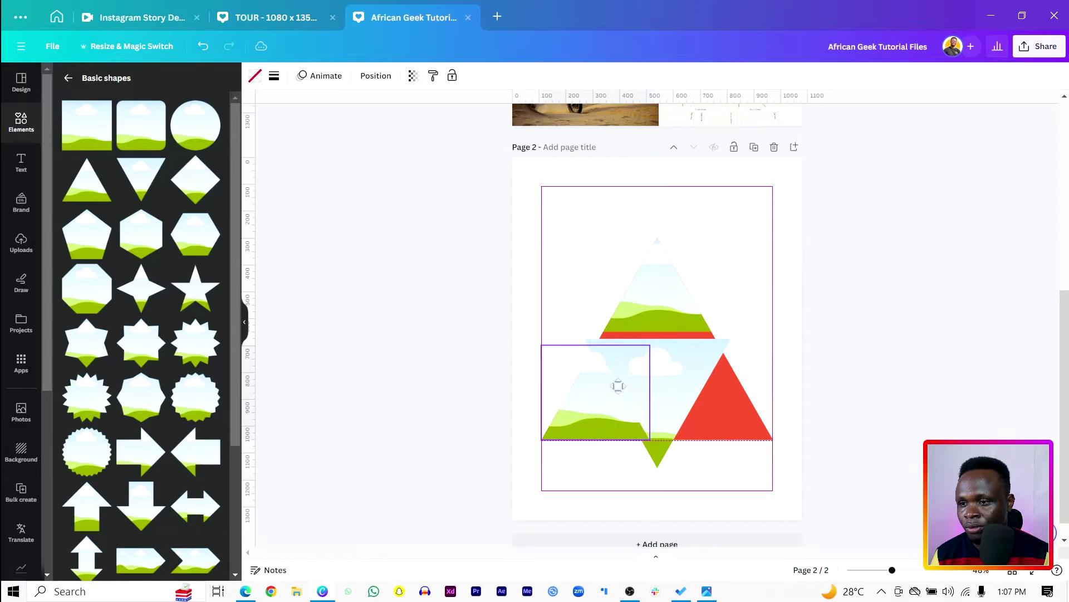
{"action": "mouse_move", "coordinate": [650, 346]}
{"action": "left_mouse_down"}
{"action": "mouse_move", "coordinate": [639, 353]}
{"action": "mouse_move", "coordinate": [665, 353]}
{"action": "mouse_move", "coordinate": [641, 353]}
{"action": "left_mouse_up"}
{"action": "left_click", "coordinate": [670, 356]}
Duplicate the lower-left triangle frame and align the copy with the red triangle's lower-right corner.
{"action": "left_click", "coordinate": [576, 427]}
{"action": "key", "text": "ctrl+d"}
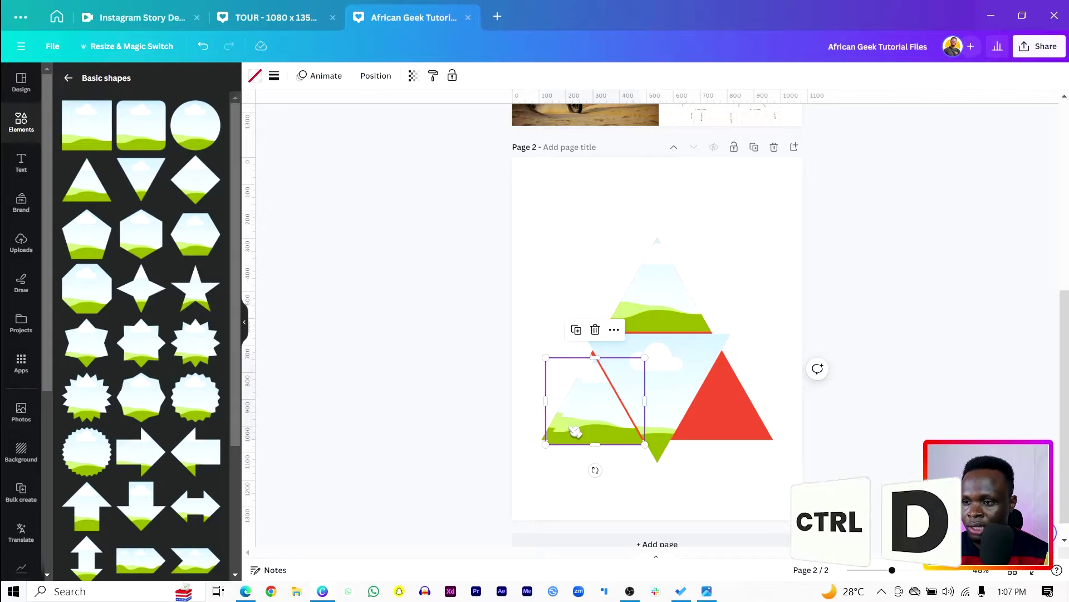
{"action": "left_click_drag", "start_coordinate": [569, 418], "coordinate": [701, 419]}
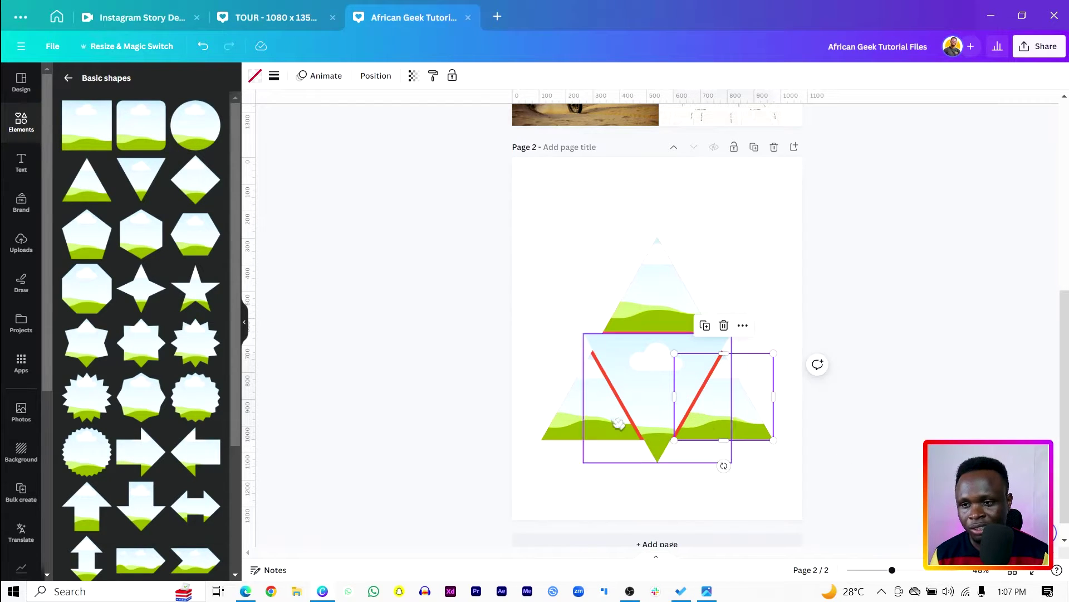
{"action": "left_click", "coordinate": [446, 328]}
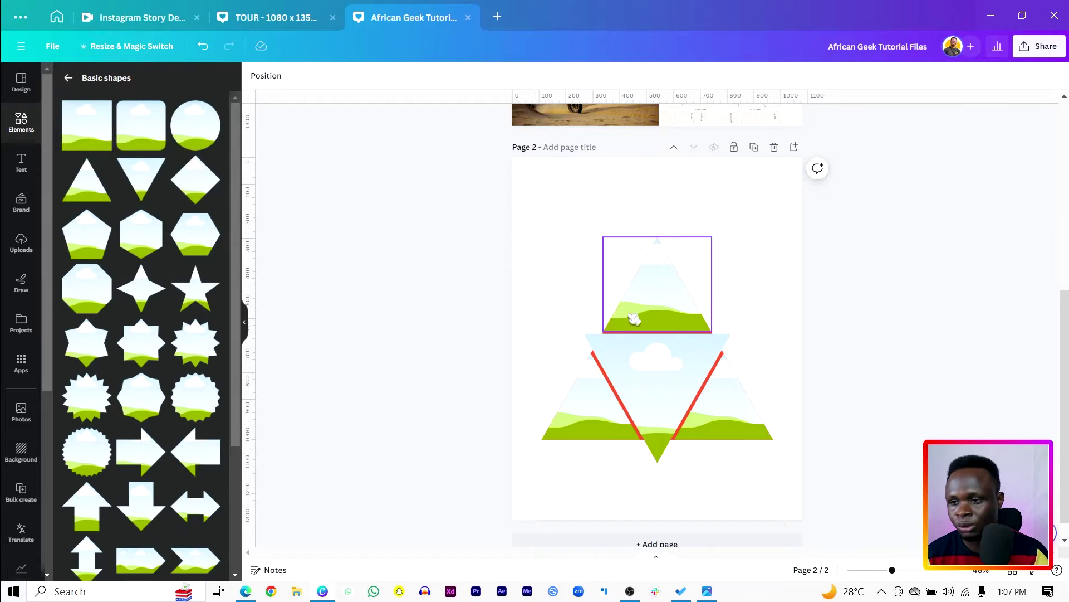
{"action": "left_click_drag", "start_coordinate": [535, 185], "coordinate": [838, 496]}
{"action": "left_click", "coordinate": [613, 222]}
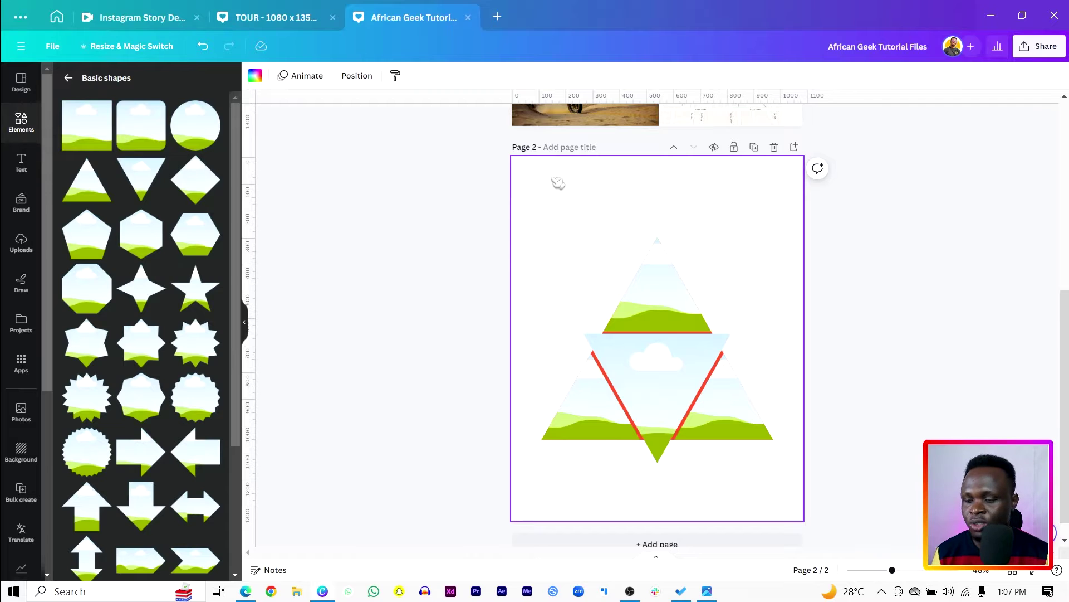
Add a red square and rotate it so its side lies parallel to the inverted frame's right edge.
{"action": "key", "text": "r"}
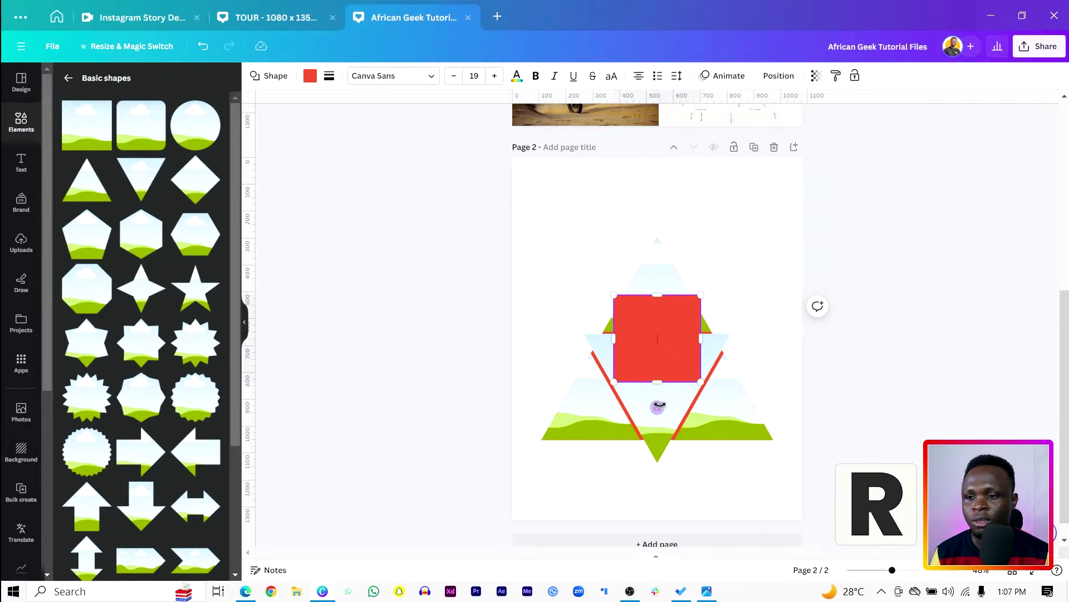
{"action": "left_click_drag", "start_coordinate": [657, 407], "coordinate": [618, 397]}
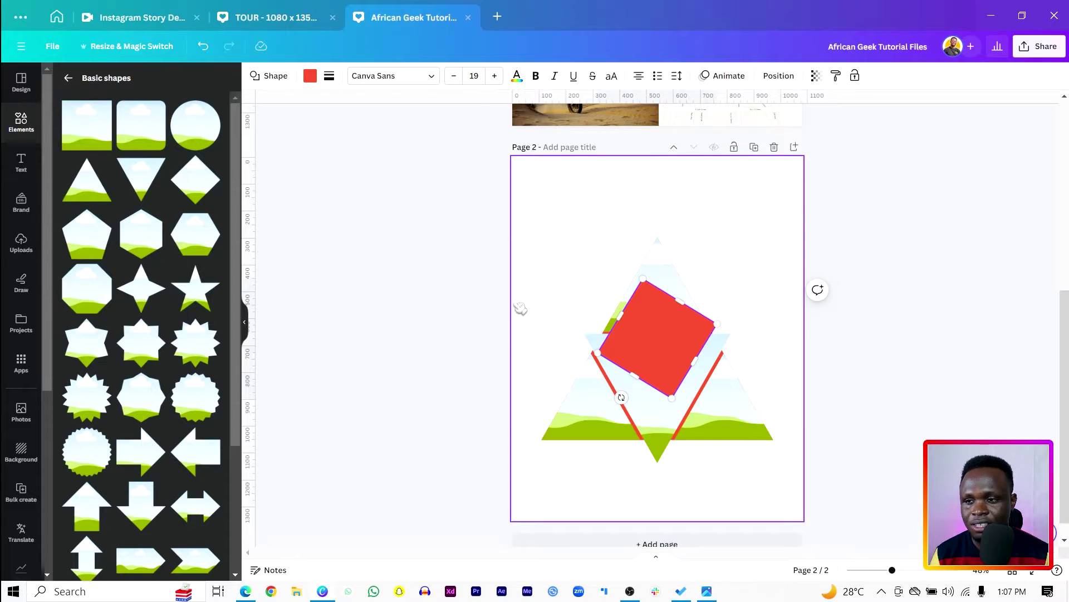
{"action": "left_click_drag", "start_coordinate": [667, 329], "coordinate": [680, 345]}
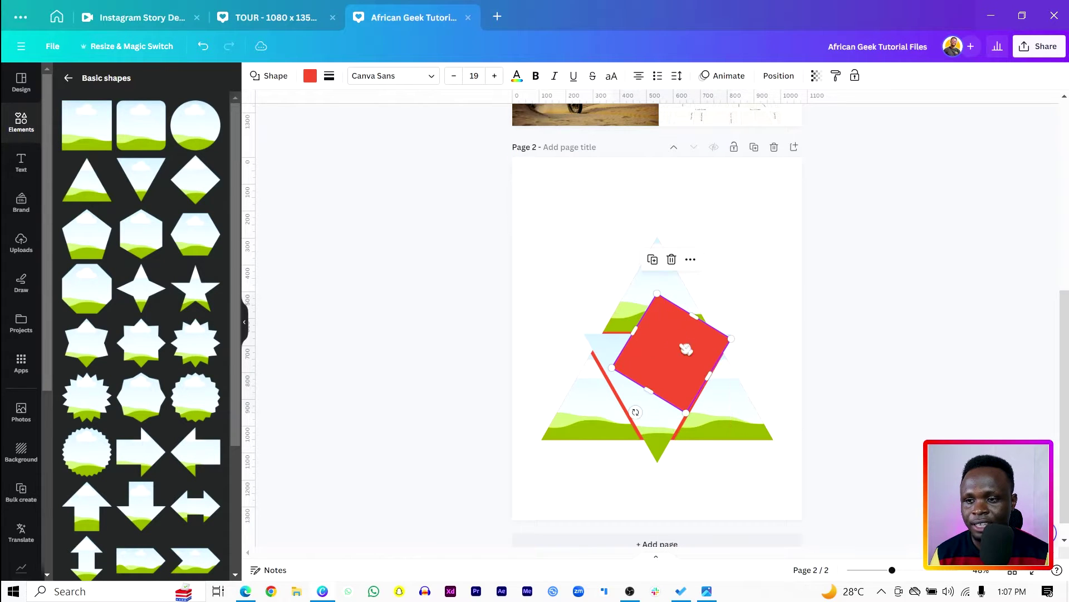
{"action": "left_click_drag", "start_coordinate": [633, 411], "coordinate": [638, 411]}
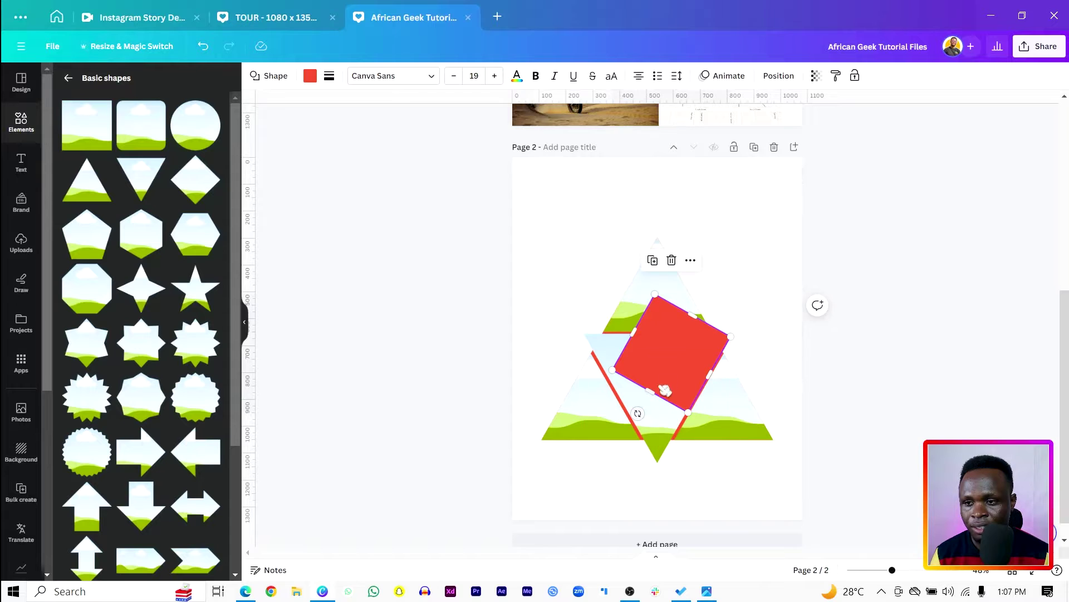
Stretch the rotated square beyond the page until it covers everything left of the diagonal along the inverted frame's right edge.
{"action": "left_click_drag", "start_coordinate": [701, 328], "coordinate": [805, 123]}
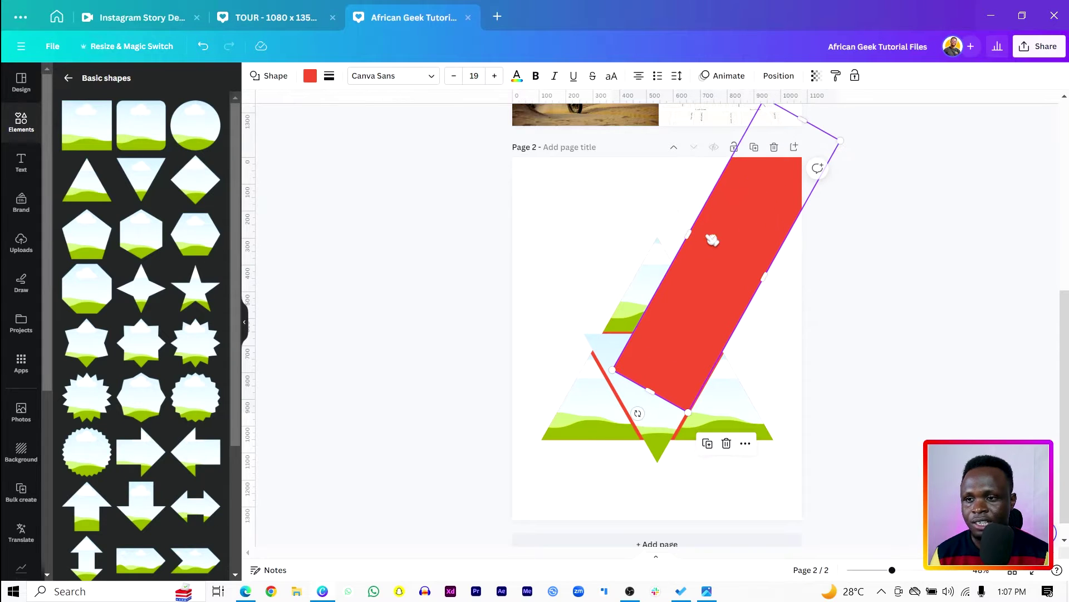
{"action": "left_click_drag", "start_coordinate": [688, 240], "coordinate": [458, 200]}
{"action": "left_click_drag", "start_coordinate": [555, 337], "coordinate": [393, 543]}
{"action": "left_click", "coordinate": [890, 346]}
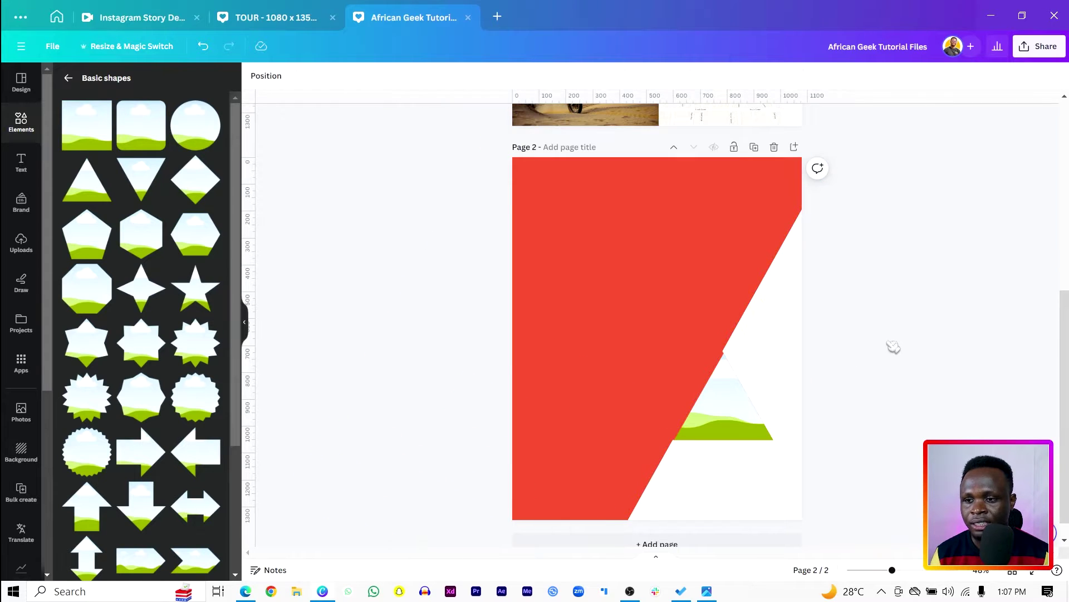
Send the large rotated rectangle behind all other elements and show the page's layer list.
{"action": "left_click", "coordinate": [717, 231]}
{"action": "key", "text": "ctrl+alt+bracketleft"}
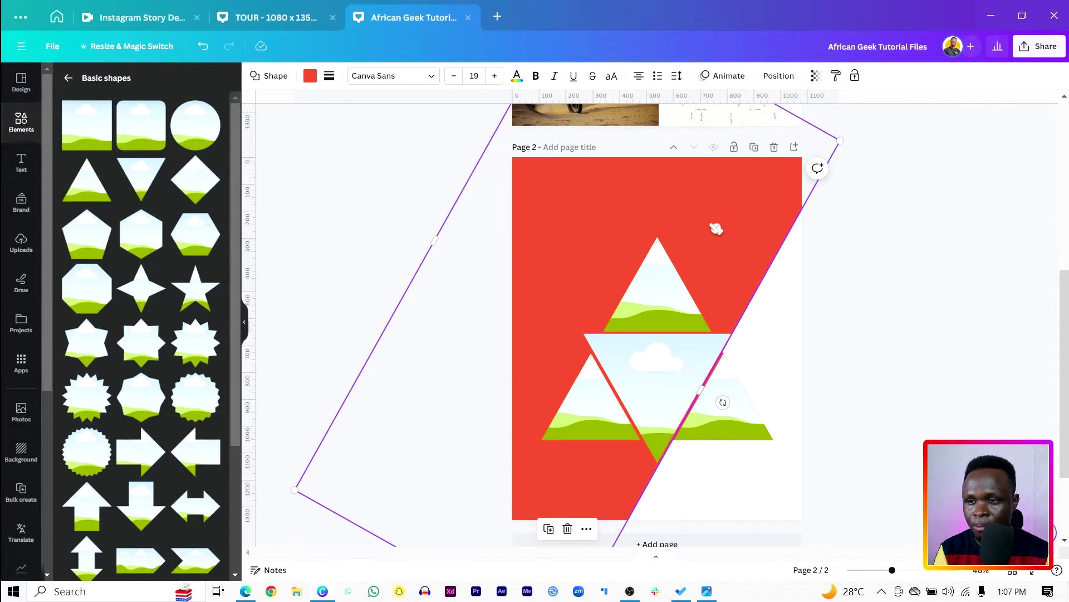
{"action": "right_click", "coordinate": [760, 217]}
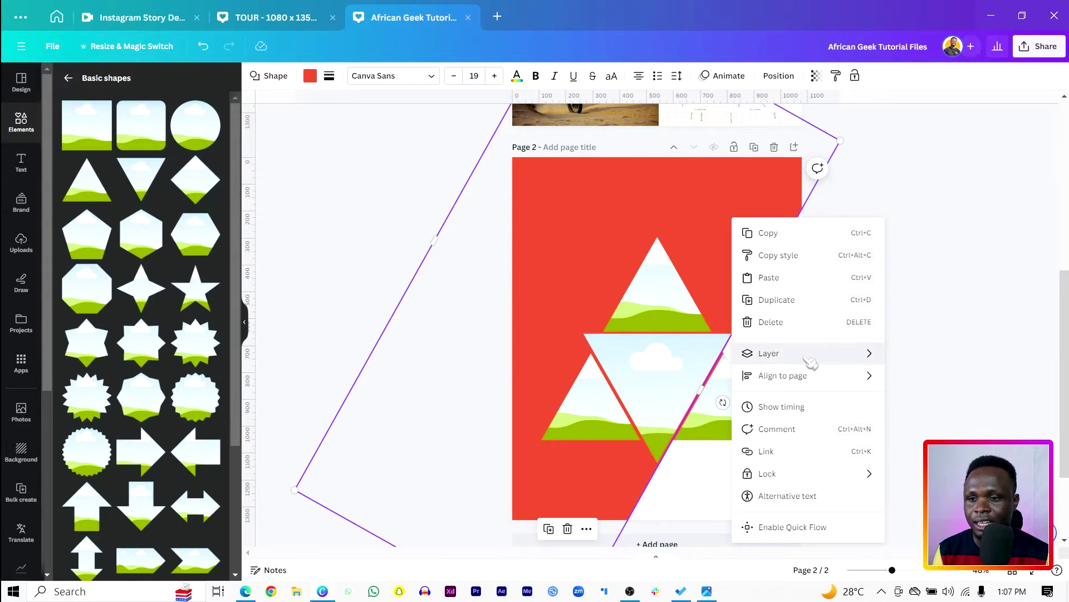
{"action": "mouse_move", "coordinate": [809, 356]}
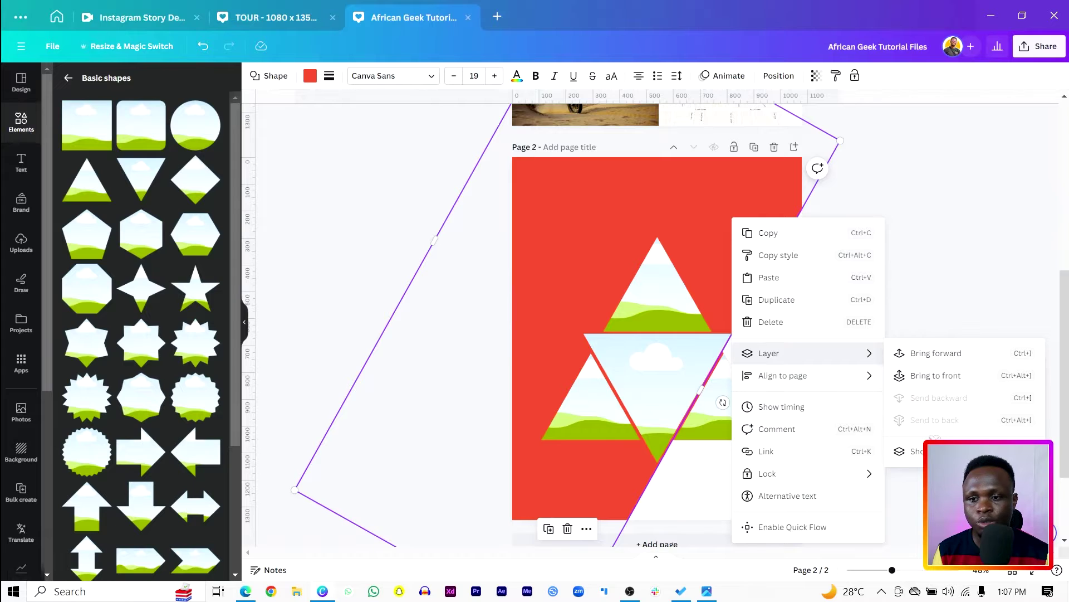
{"action": "left_click", "coordinate": [917, 451]}
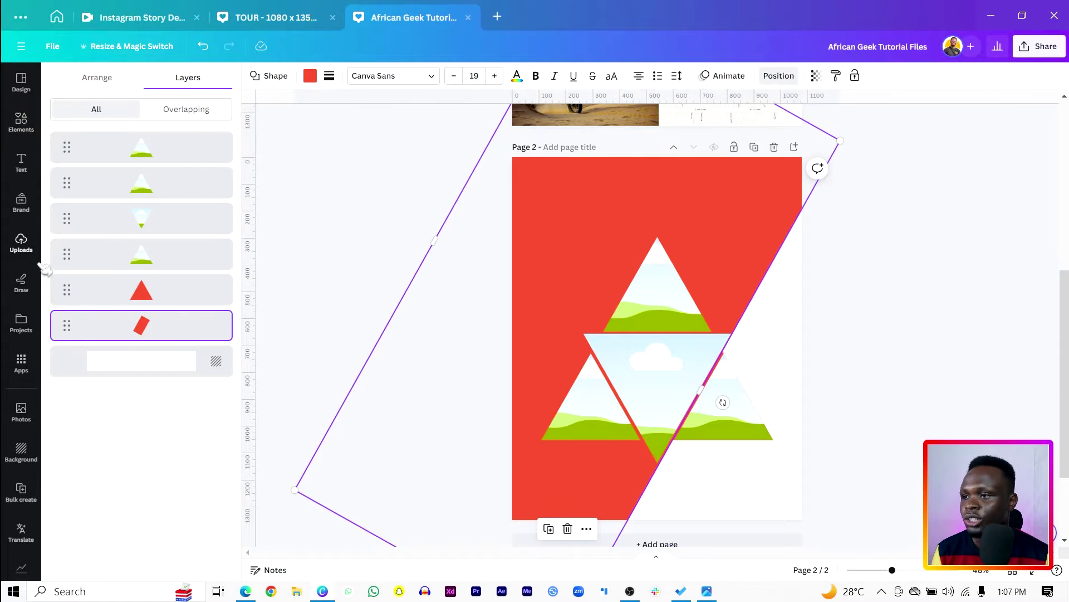
{"action": "mouse_move", "coordinate": [142, 335]}
{"action": "left_mouse_down"}
{"action": "mouse_move", "coordinate": [142, 148]}
{"action": "mouse_move", "coordinate": [143, 340]}
{"action": "left_mouse_up"}
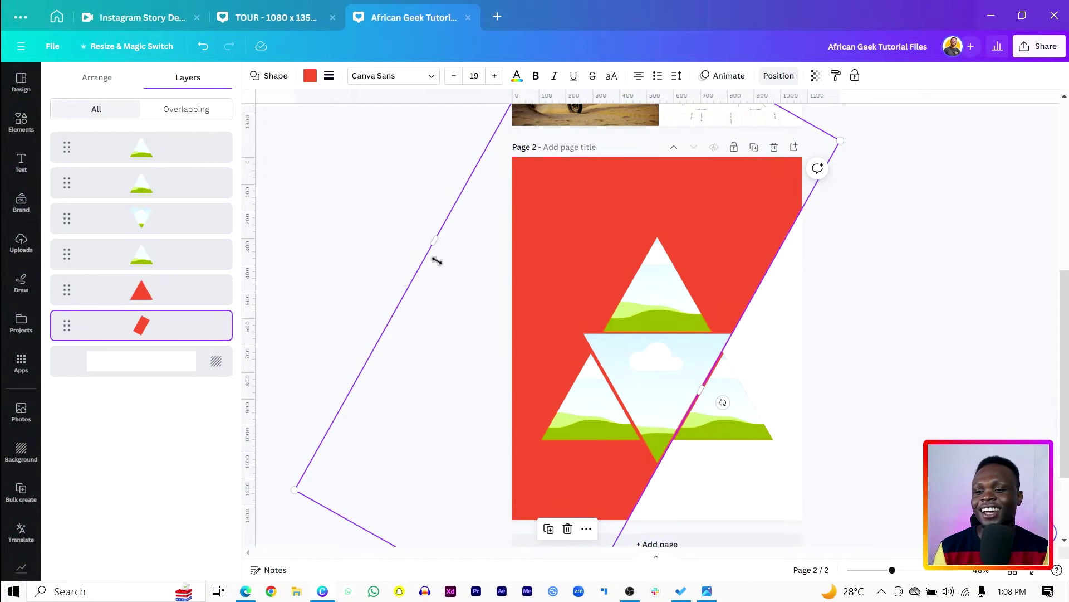
Delete the red triangle behind the frames and recolor the large rotated rectangle light gray.
{"action": "left_click", "coordinate": [164, 295]}
{"action": "key", "text": "Delete"}
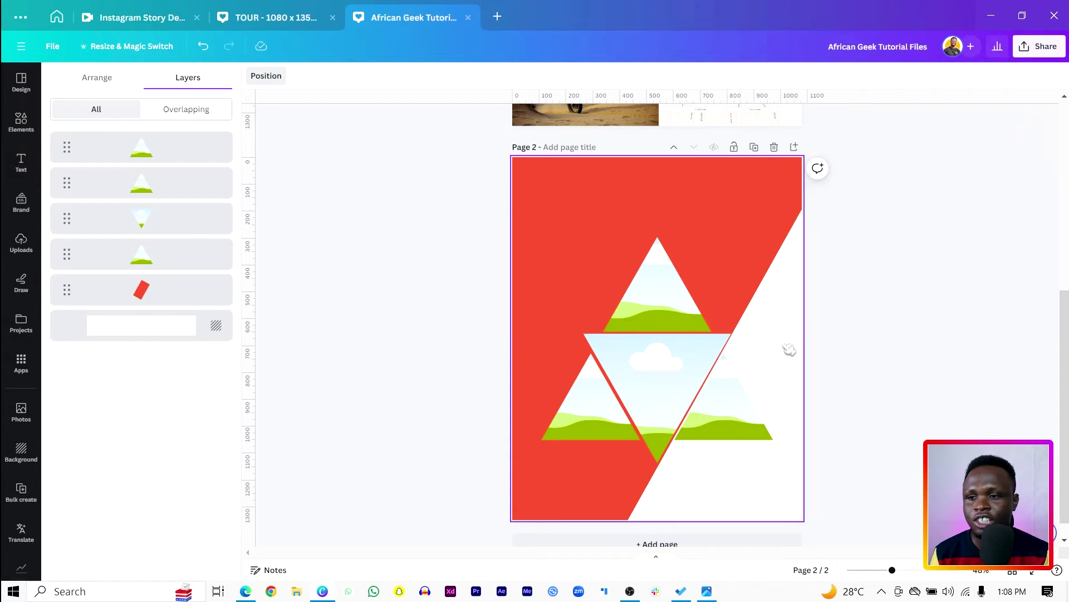
{"action": "left_click", "coordinate": [501, 170]}
{"action": "left_click", "coordinate": [310, 77]}
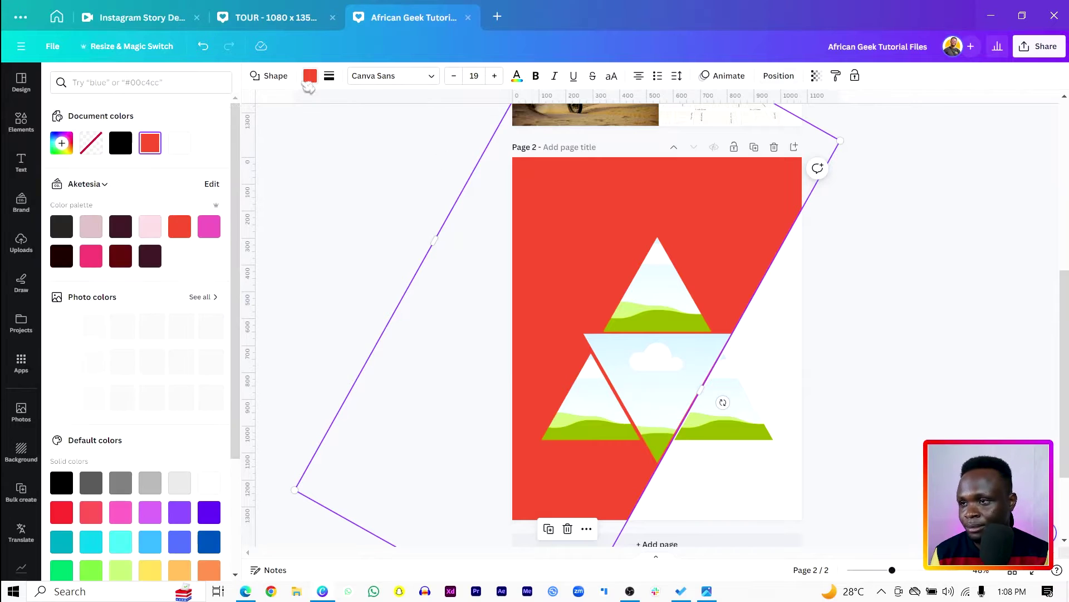
{"action": "left_click", "coordinate": [180, 145]}
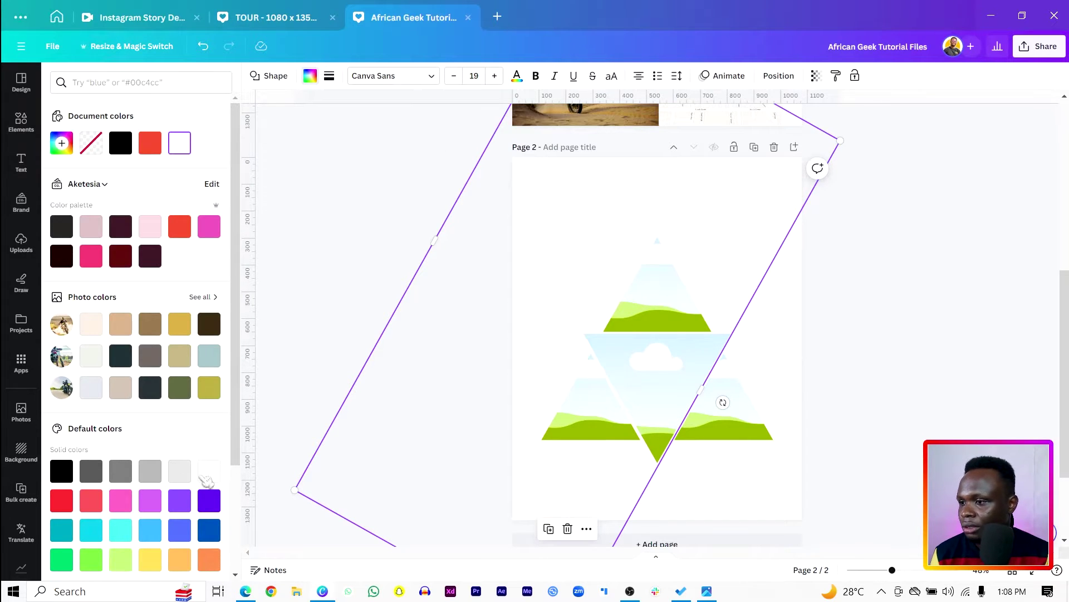
{"action": "left_click", "coordinate": [179, 470]}
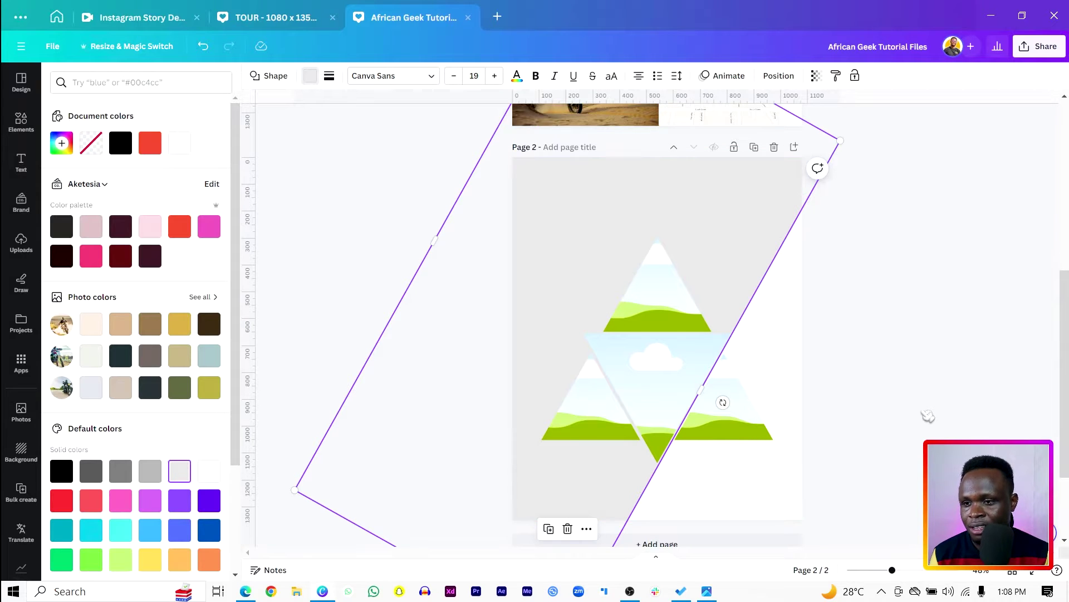
Set the page background to the dark brown photo color and lighten the rotated rectangle to a custom near-white gray.
{"action": "left_click", "coordinate": [773, 487]}
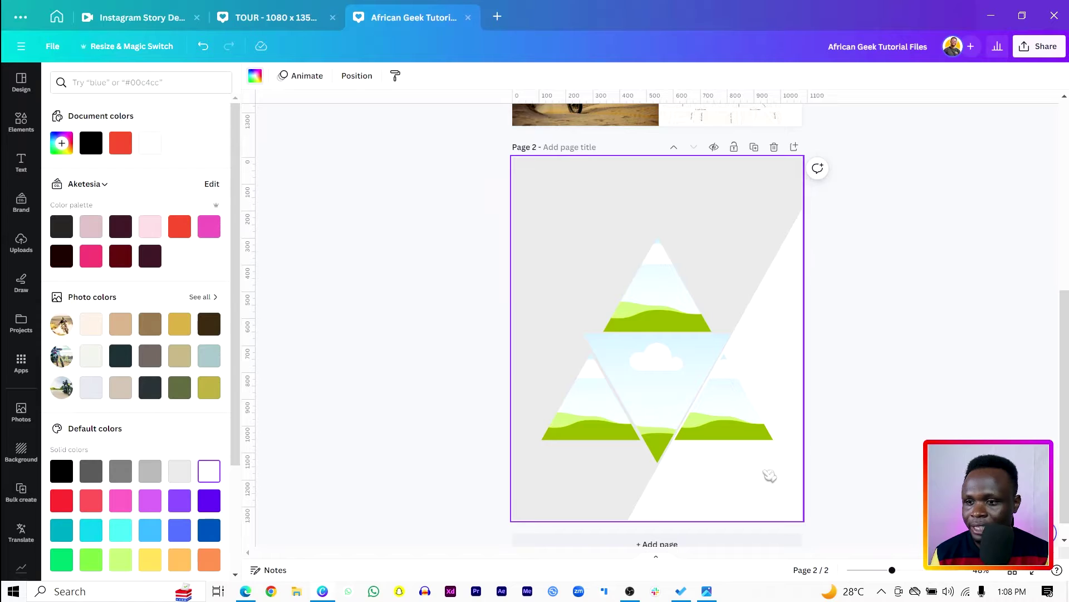
{"action": "left_click", "coordinate": [209, 324]}
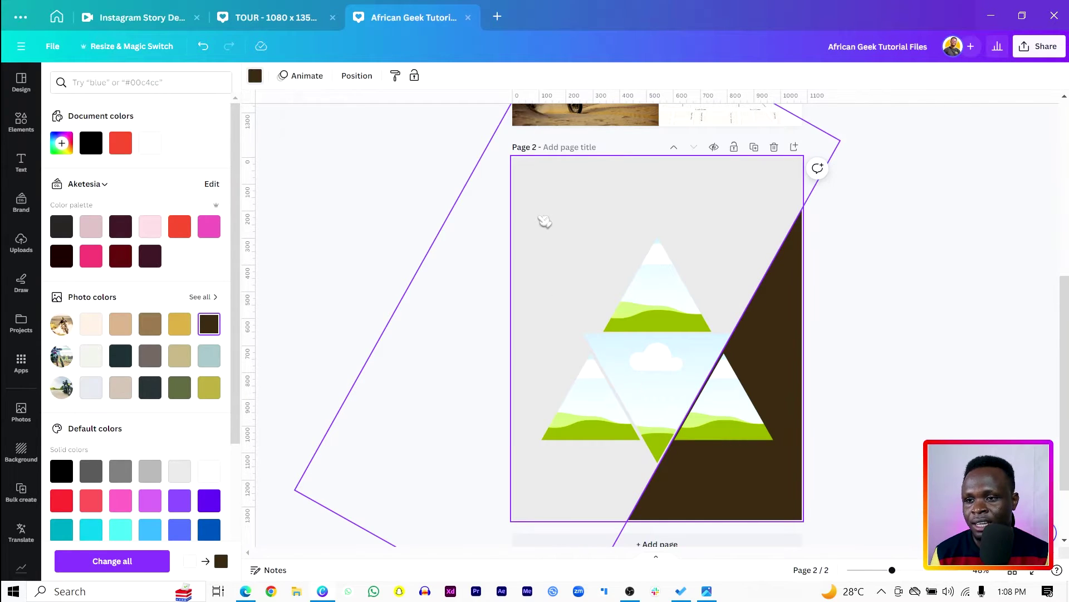
{"action": "left_click", "coordinate": [545, 221]}
{"action": "left_click", "coordinate": [62, 143]}
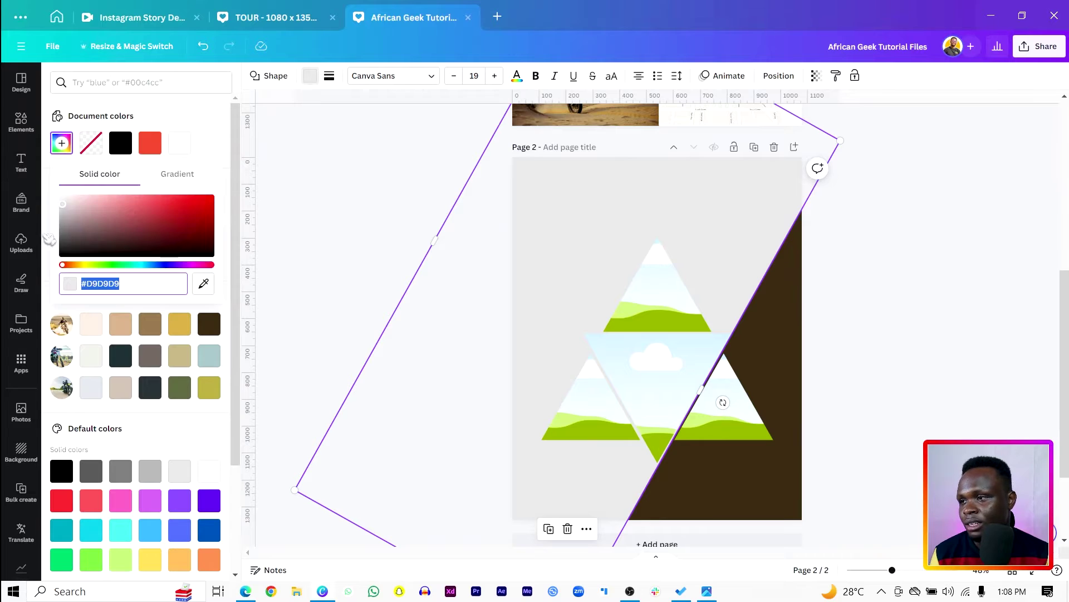
{"action": "left_click_drag", "start_coordinate": [66, 210], "coordinate": [59, 206]}
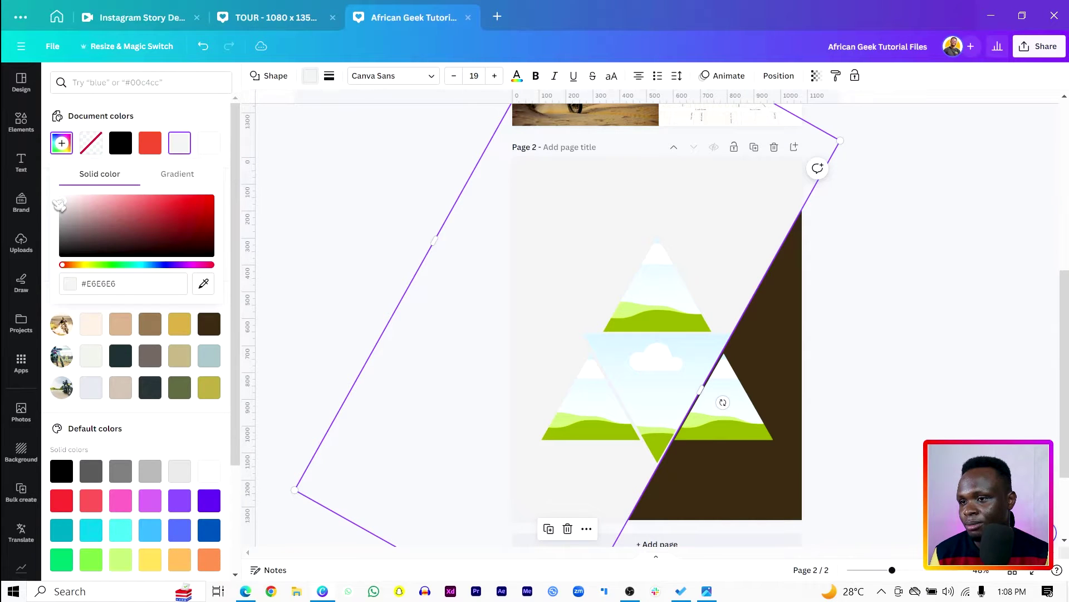
{"action": "left_click", "coordinate": [357, 158]}
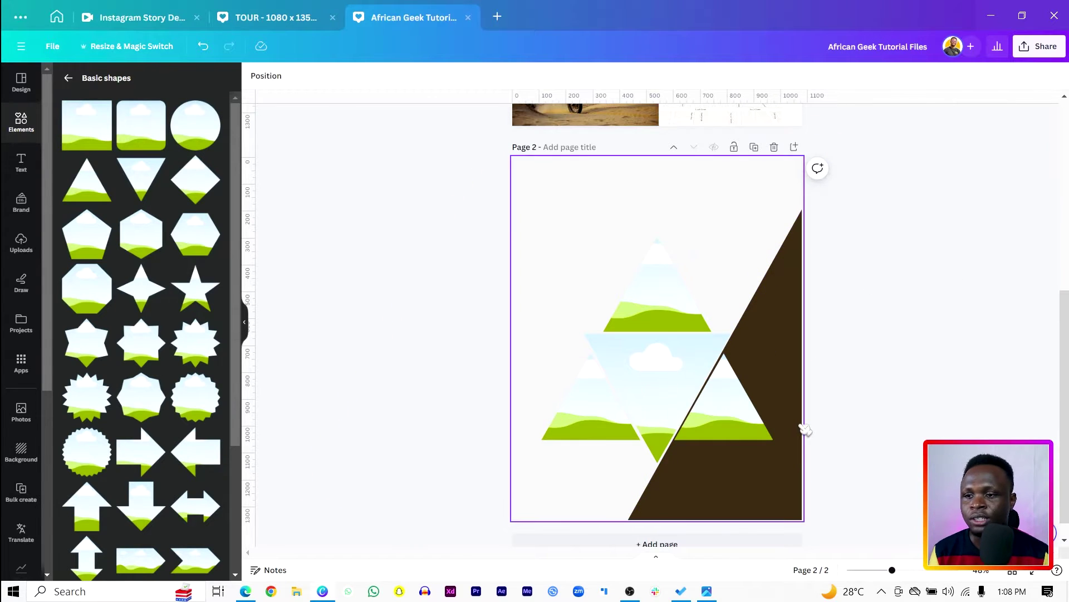
Copy the photo of the rider in the dust cloud from page 1 into the topmost triangle frame on page 2.
{"action": "scroll", "coordinate": [309, 319], "scroll_direction": "up", "scroll_amount": 6}
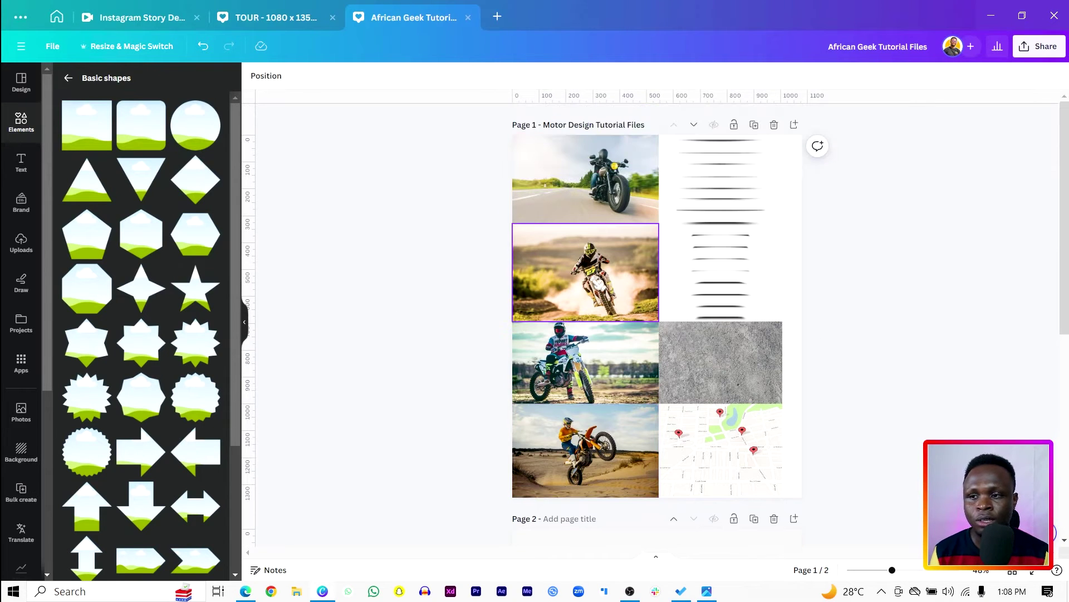
{"action": "left_click", "coordinate": [577, 285]}
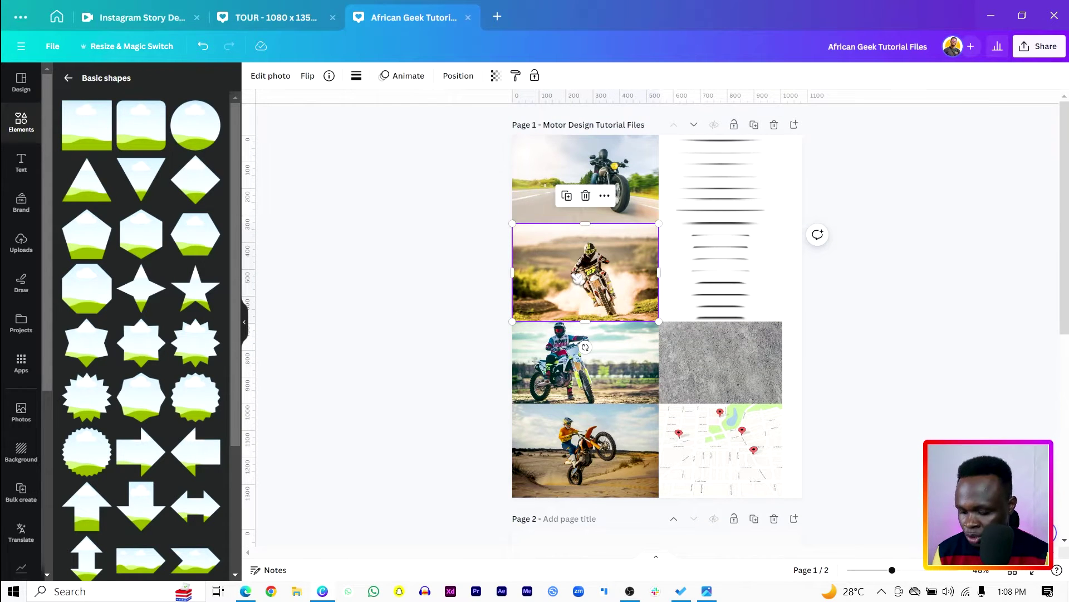
{"action": "scroll", "coordinate": [575, 279], "scroll_direction": "down", "scroll_amount": 6}
{"action": "left_click_drag", "start_coordinate": [577, 277], "coordinate": [670, 301]}
Adjust the crop of the dust-cloud photo so the rider sits centered inside the topmost triangle frame.
{"action": "double_click", "coordinate": [676, 300]}
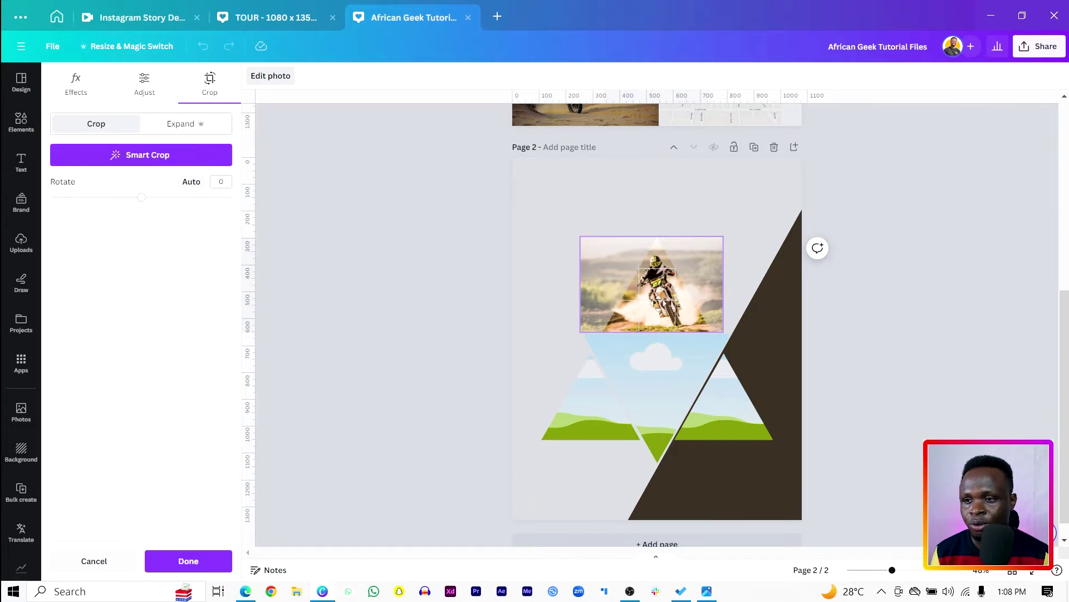
{"action": "left_click", "coordinate": [539, 206]}
{"action": "double_click", "coordinate": [673, 301]}
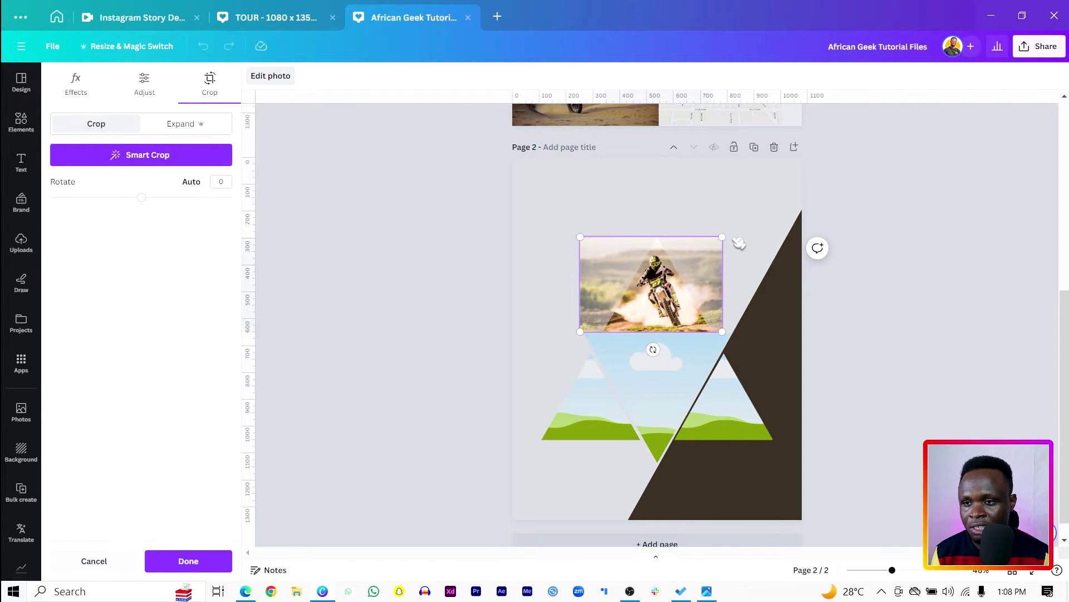
{"action": "mouse_move", "coordinate": [735, 240]}
{"action": "left_mouse_down"}
{"action": "mouse_move", "coordinate": [786, 206]}
{"action": "mouse_move", "coordinate": [731, 250]}
{"action": "left_mouse_up"}
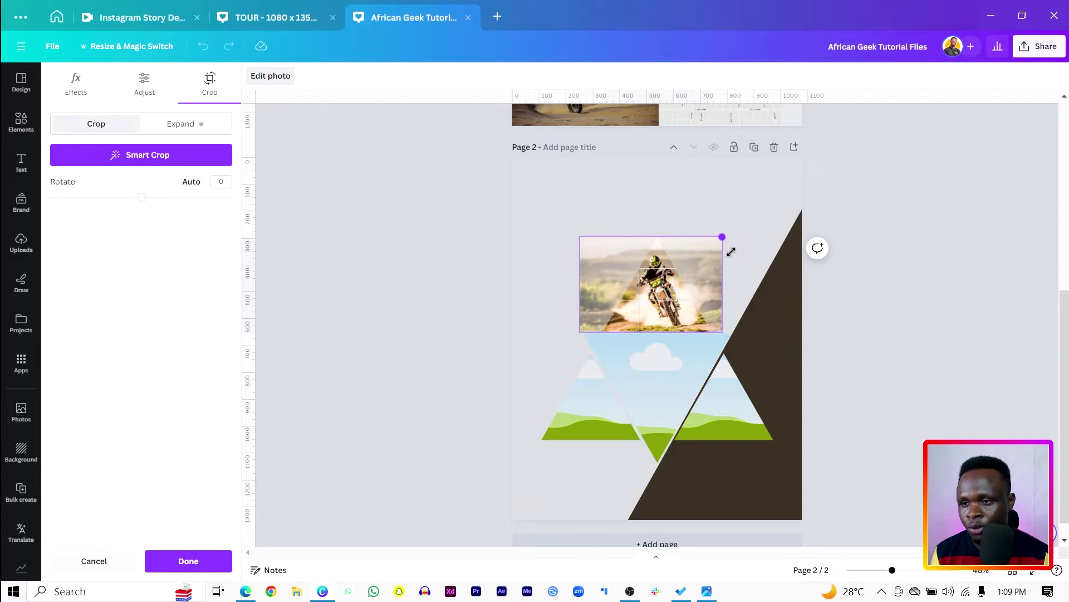
{"action": "left_click_drag", "start_coordinate": [636, 311], "coordinate": [636, 312]}
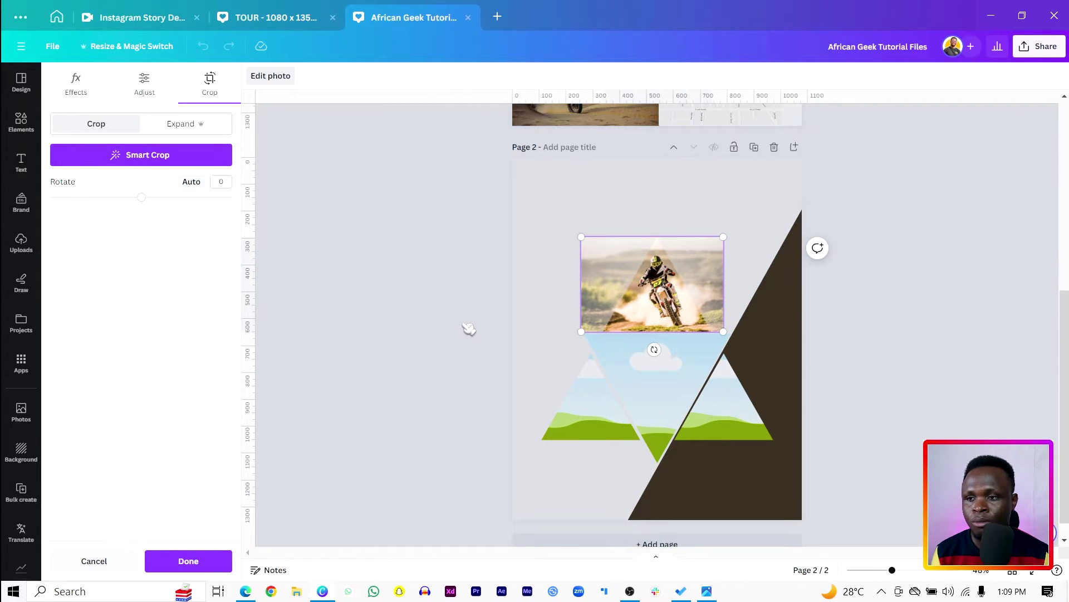
{"action": "left_click", "coordinate": [387, 349]}
Copy the photo of the rider standing astride the white dirt bike from page 1 and paste it on page 2.
{"action": "scroll", "coordinate": [387, 349], "scroll_direction": "up", "scroll_amount": 3}
{"action": "left_click", "coordinate": [582, 183]}
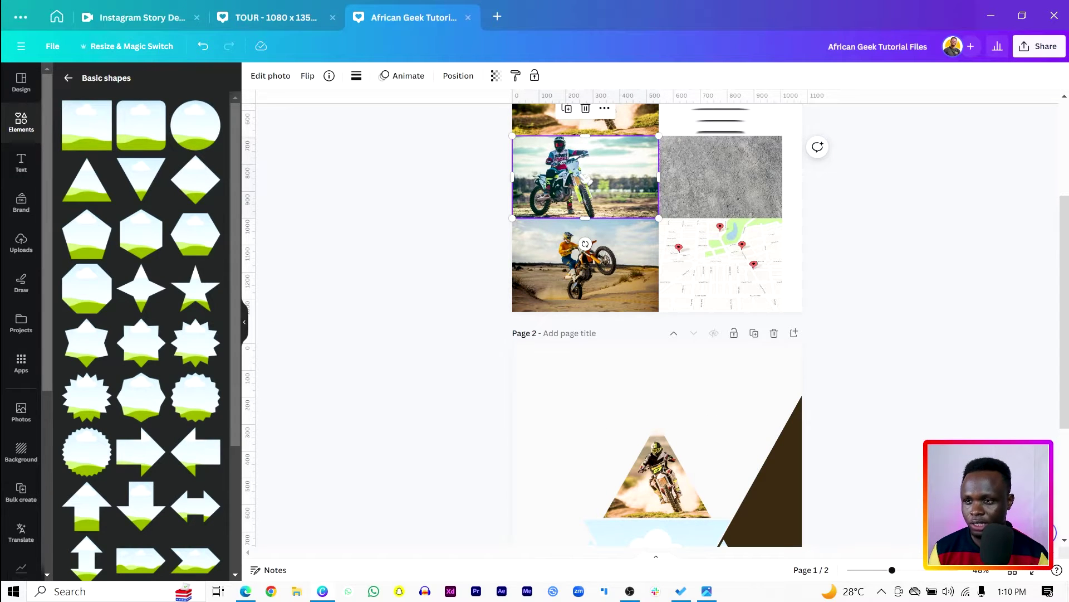
{"action": "scroll", "coordinate": [439, 241], "scroll_direction": "down", "scroll_amount": 4}
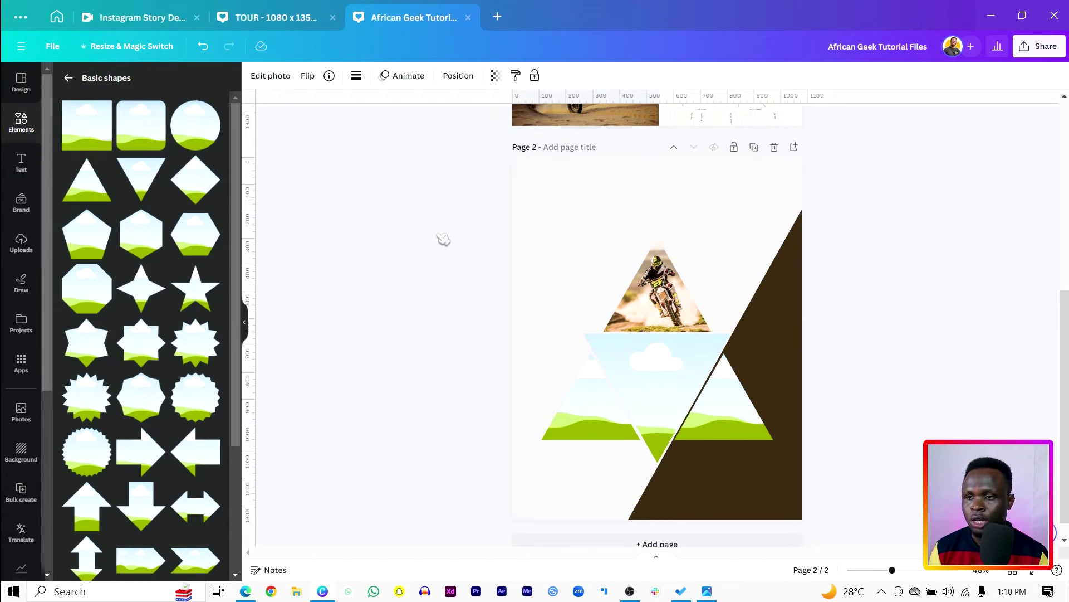
{"action": "key", "text": "ctrl+v"}
{"action": "scroll", "coordinate": [582, 354], "scroll_direction": "down", "scroll_amount": 1}
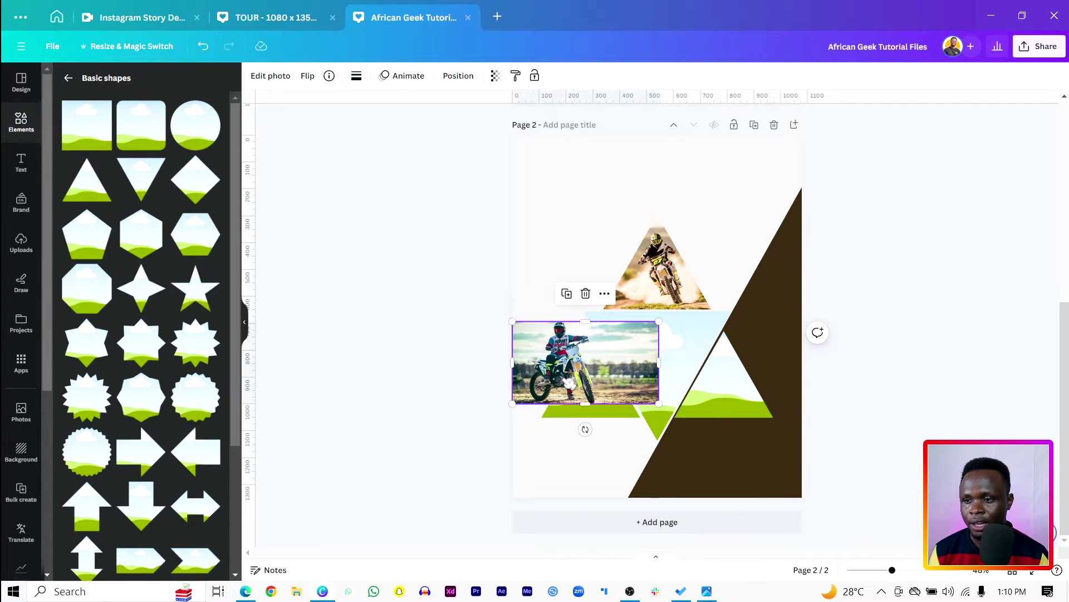
Enlarge the pasted rider photo and position it across the lower part of page 2.
{"action": "left_click_drag", "start_coordinate": [556, 382], "coordinate": [541, 471]}
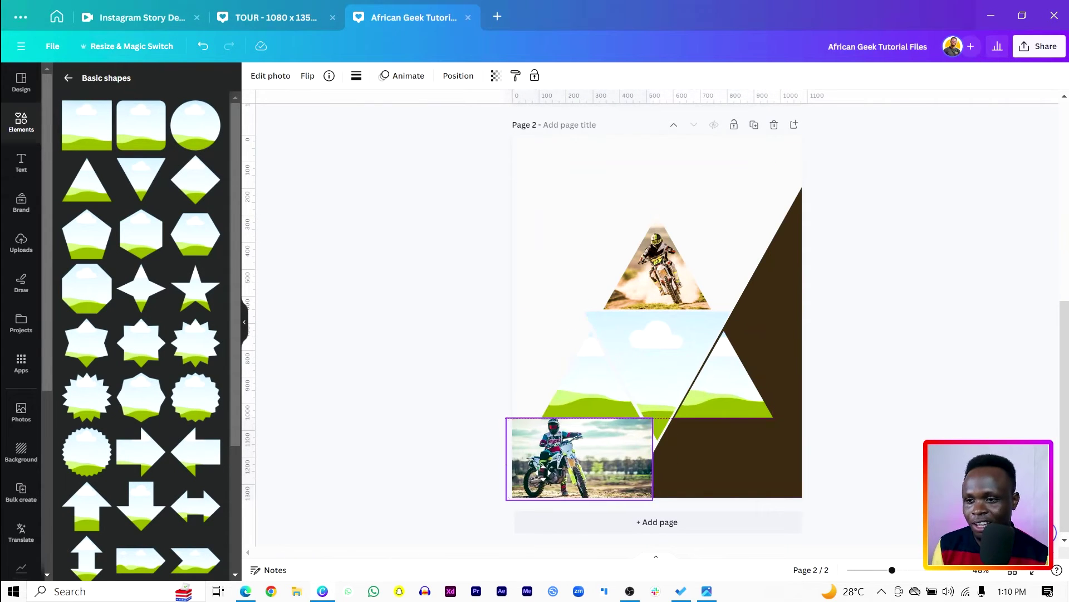
{"action": "left_click_drag", "start_coordinate": [657, 415], "coordinate": [783, 345]}
{"action": "left_click_drag", "start_coordinate": [568, 499], "coordinate": [628, 503]}
{"action": "left_click_drag", "start_coordinate": [600, 470], "coordinate": [599, 470]}
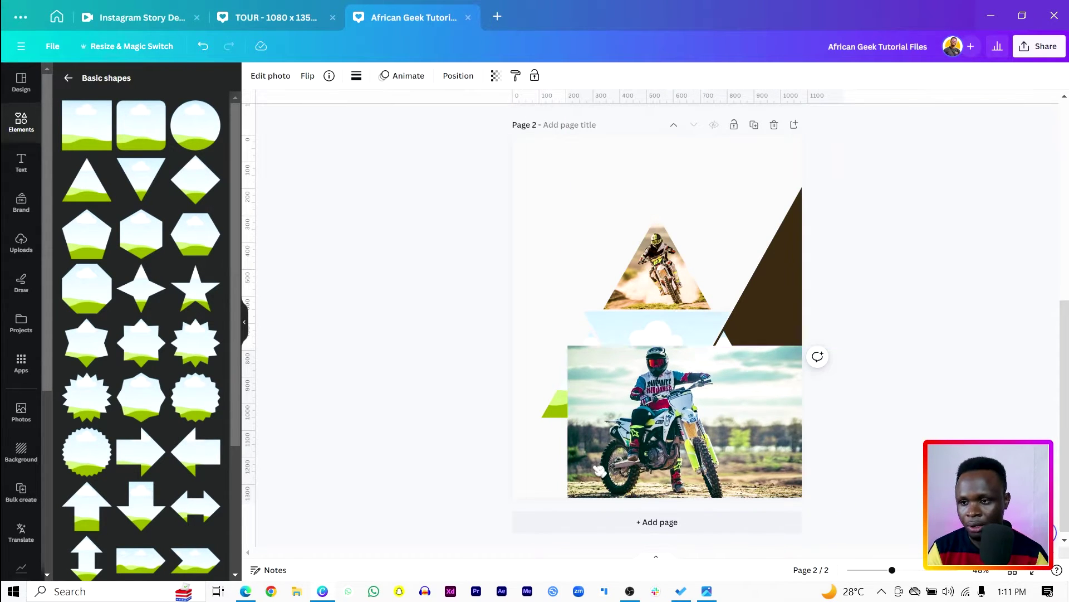
Move the enlarged rider photo up until it overlaps the three empty triangle frames and centers on the inverted one.
{"action": "key", "text": "shift+Up"}
{"action": "key", "text": "shift+Up"}
{"action": "key", "text": "shift+Up"}
{"action": "key", "text": "shift+Up"}
{"action": "key", "text": "shift+Up"}
{"action": "key", "text": "shift+Up"}
{"action": "key", "text": "shift+Up"}
{"action": "key", "text": "shift+Up"}
{"action": "key", "text": "shift+Up"}
{"action": "key", "text": "shift+Up"}
{"action": "key", "text": "shift+Up"}
{"action": "key", "text": "shift+Up"}
{"action": "key", "text": "shift+Up"}
{"action": "key", "text": "shift+Up"}
{"action": "key", "text": "shift+Up"}
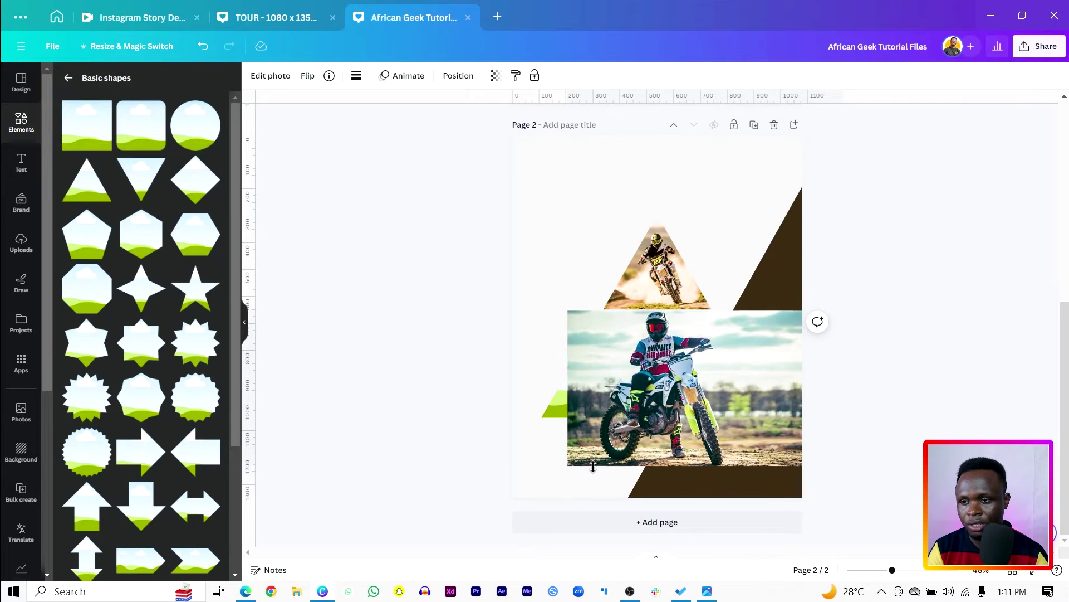
{"action": "left_click_drag", "start_coordinate": [593, 466], "coordinate": [582, 442]}
Show the layer list and place the enlarged rider photo directly beneath the three empty triangle frames.
{"action": "right_click", "coordinate": [582, 439]}
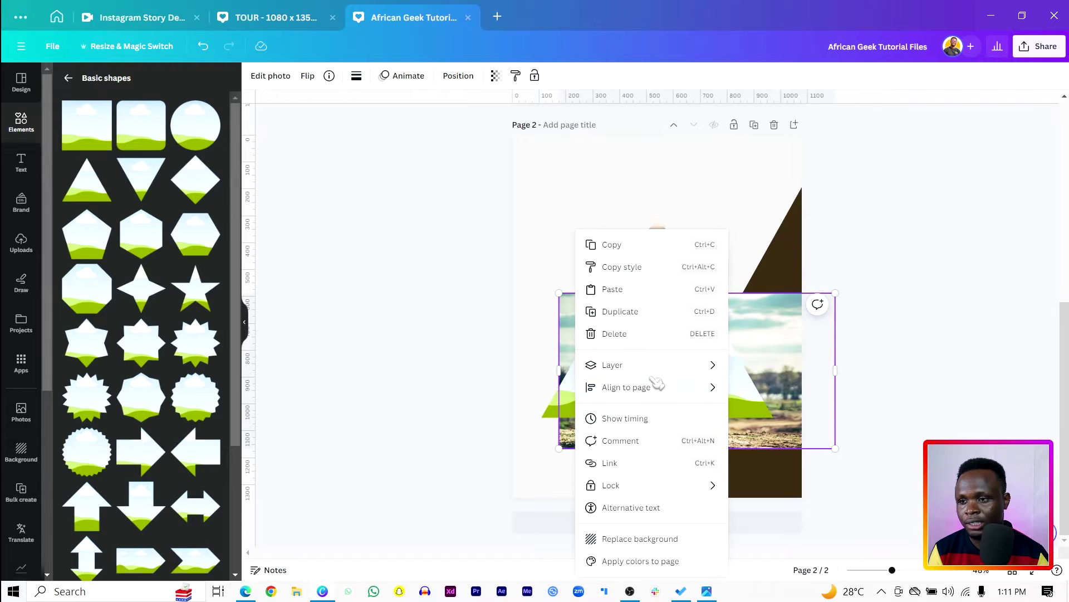
{"action": "mouse_move", "coordinate": [661, 372]}
{"action": "left_click", "coordinate": [760, 462]}
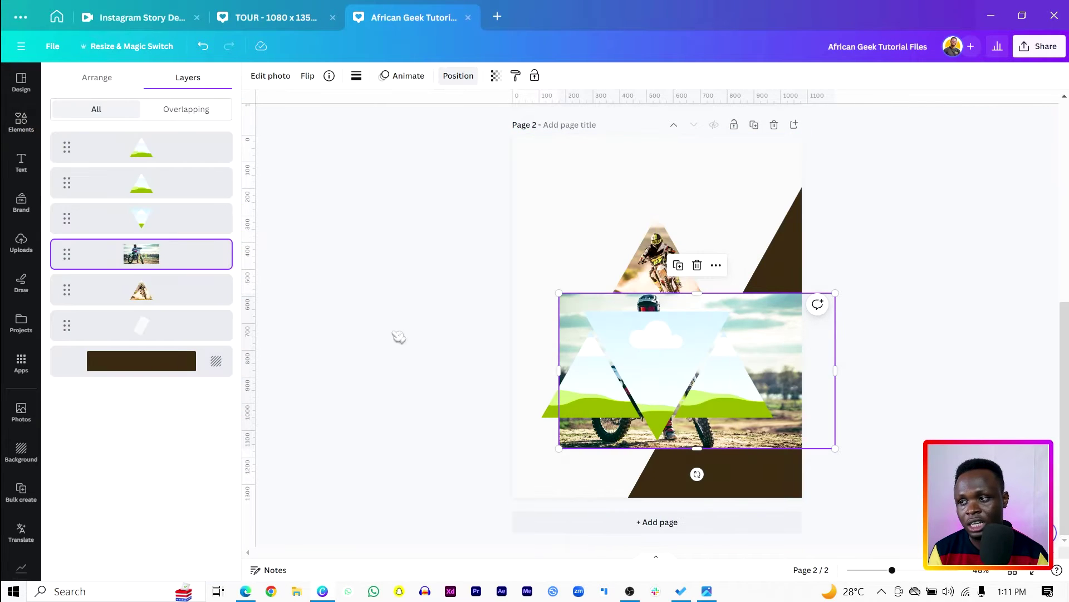
{"action": "left_click_drag", "start_coordinate": [210, 255], "coordinate": [169, 255]}
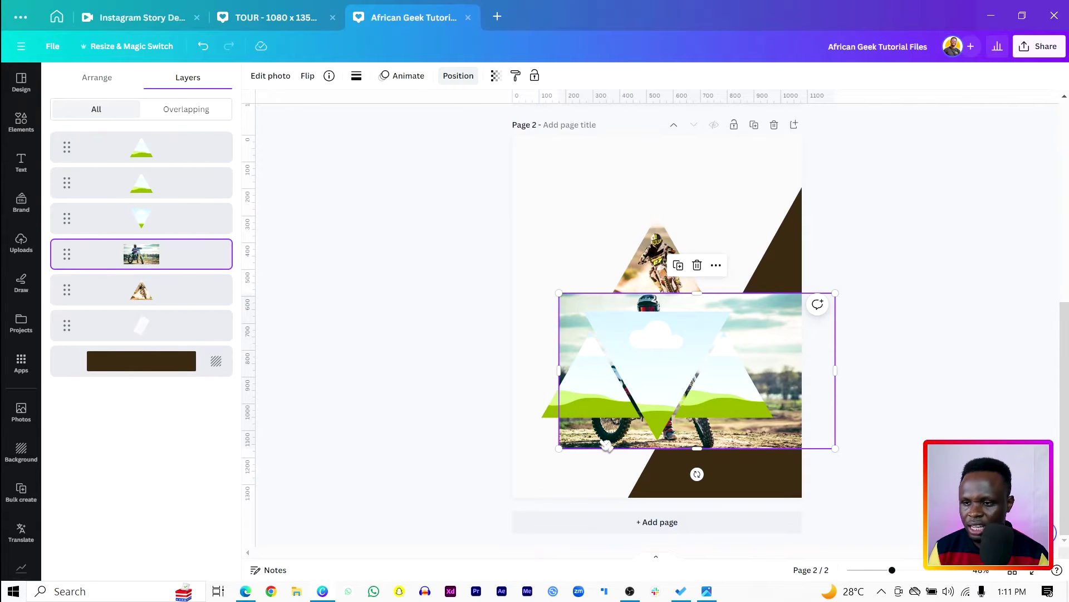
Duplicate the enlarged rider photo and drop the copy into the inverted triangle frame.
{"action": "key", "text": "ctrl+d"}
{"action": "left_click_drag", "start_coordinate": [607, 445], "coordinate": [600, 437]}
{"action": "mouse_move", "coordinate": [665, 398]}
{"action": "left_mouse_down"}
{"action": "mouse_move", "coordinate": [679, 392]}
{"action": "mouse_move", "coordinate": [660, 385]}
{"action": "left_mouse_up"}
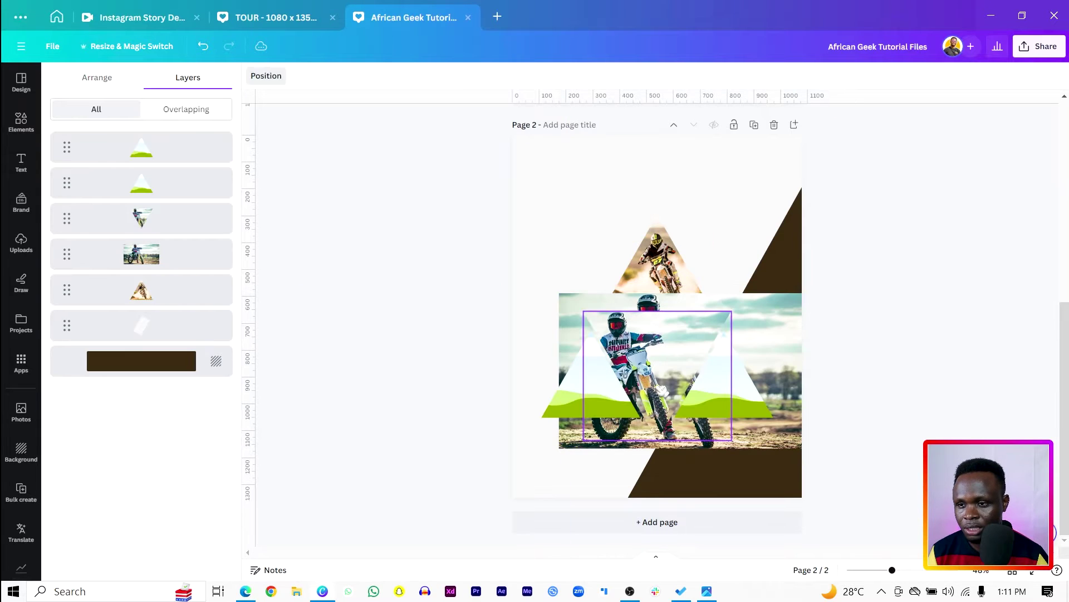
Resize and shift the photo inside the inverted triangle frame to line up with the enlarged photo behind it.
{"action": "double_click", "coordinate": [662, 362]}
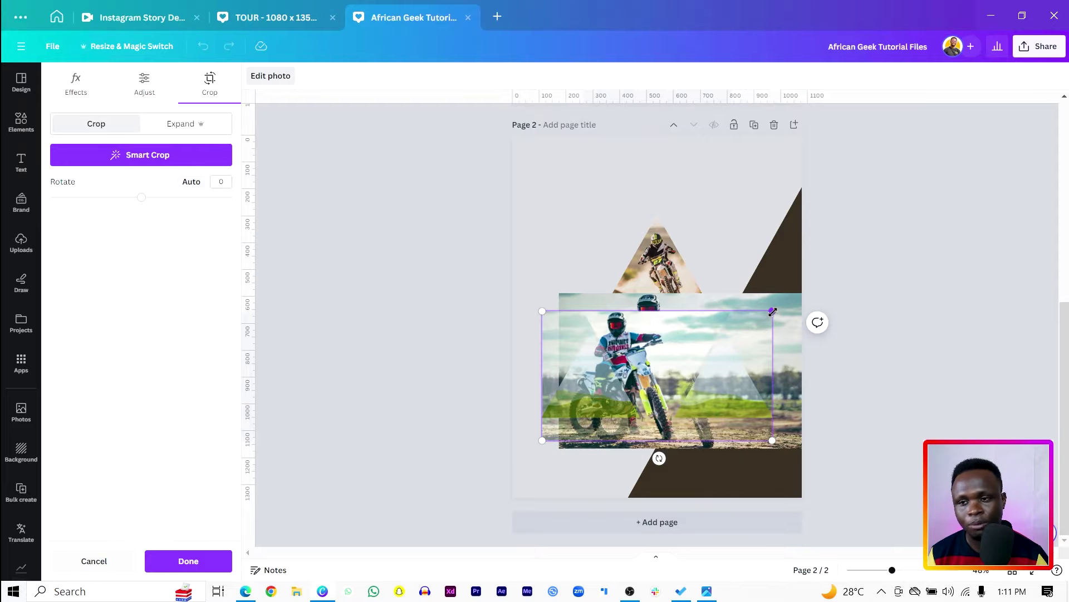
{"action": "left_click_drag", "start_coordinate": [772, 311], "coordinate": [834, 276]}
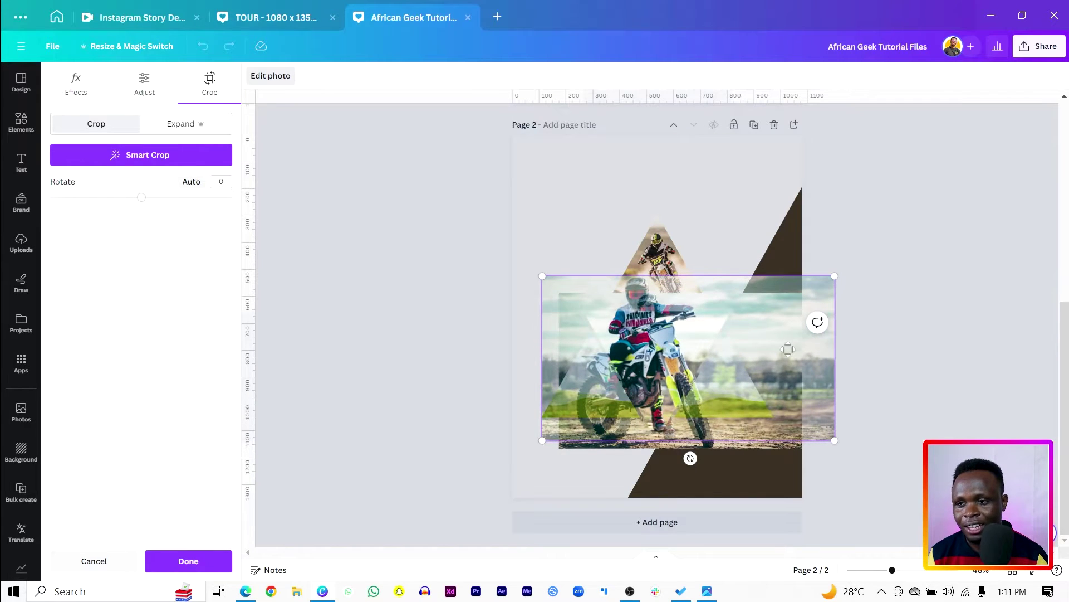
{"action": "left_click_drag", "start_coordinate": [788, 349], "coordinate": [810, 361]}
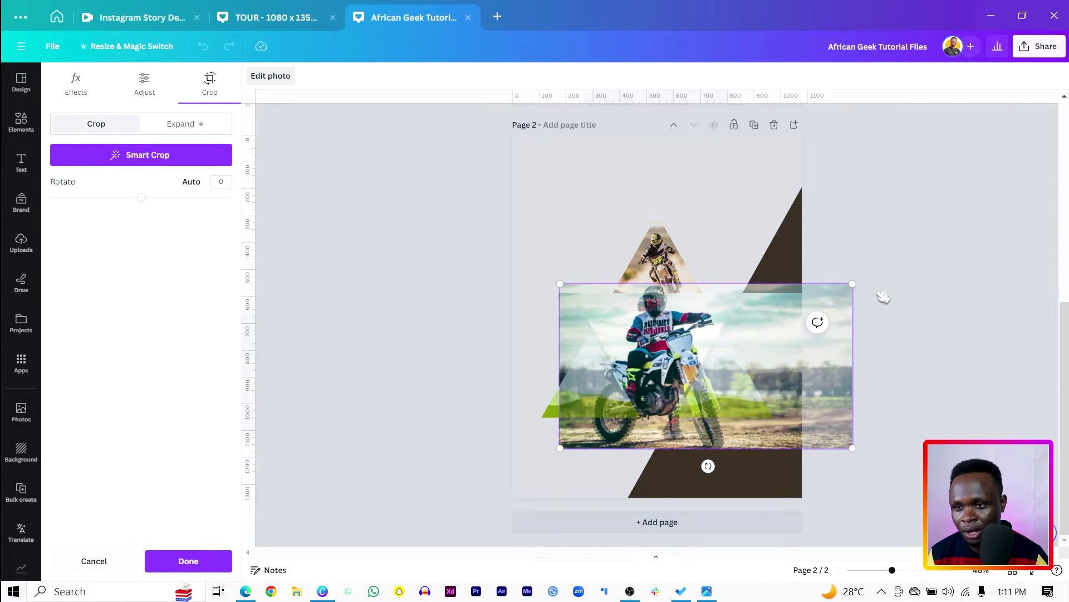
{"action": "left_click_drag", "start_coordinate": [852, 286], "coordinate": [839, 300]}
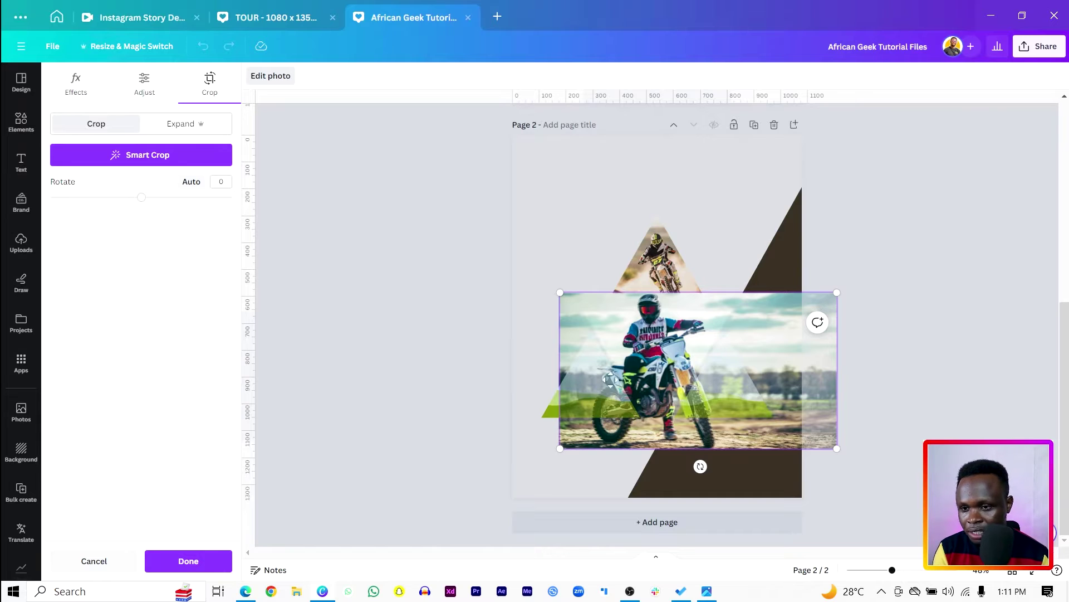
Fine-tune the inverted frame's photo at close range to match the edges of the photo behind it, and finish cropping.
{"action": "left_click_drag", "start_coordinate": [893, 570], "coordinate": [912, 569]}
{"action": "scroll", "coordinate": [728, 384], "scroll_direction": "up", "scroll_amount": 4}
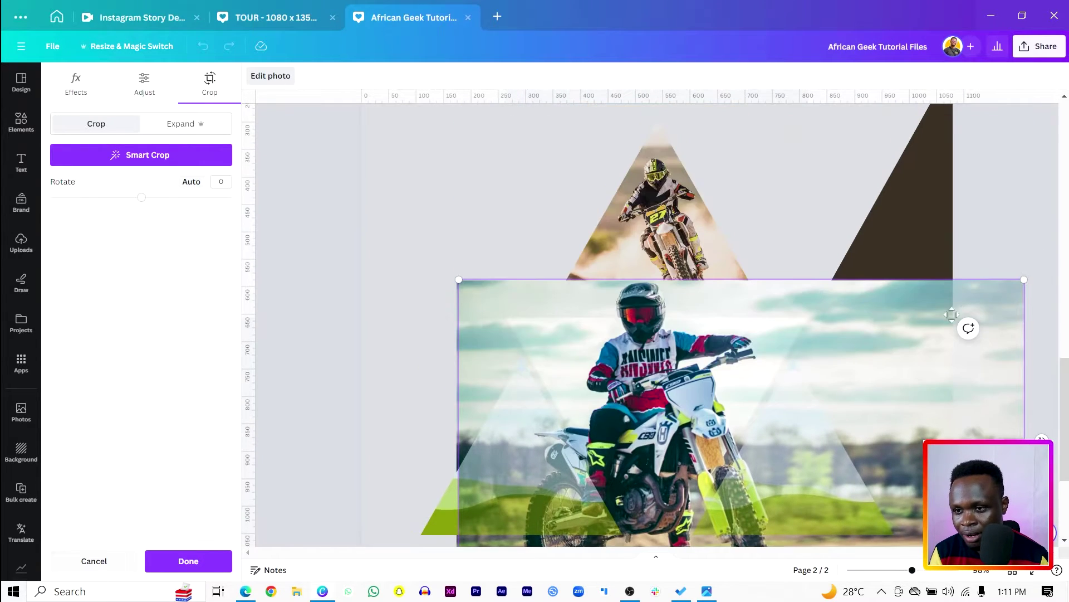
{"action": "scroll", "coordinate": [967, 167], "scroll_direction": "down", "scroll_amount": 4}
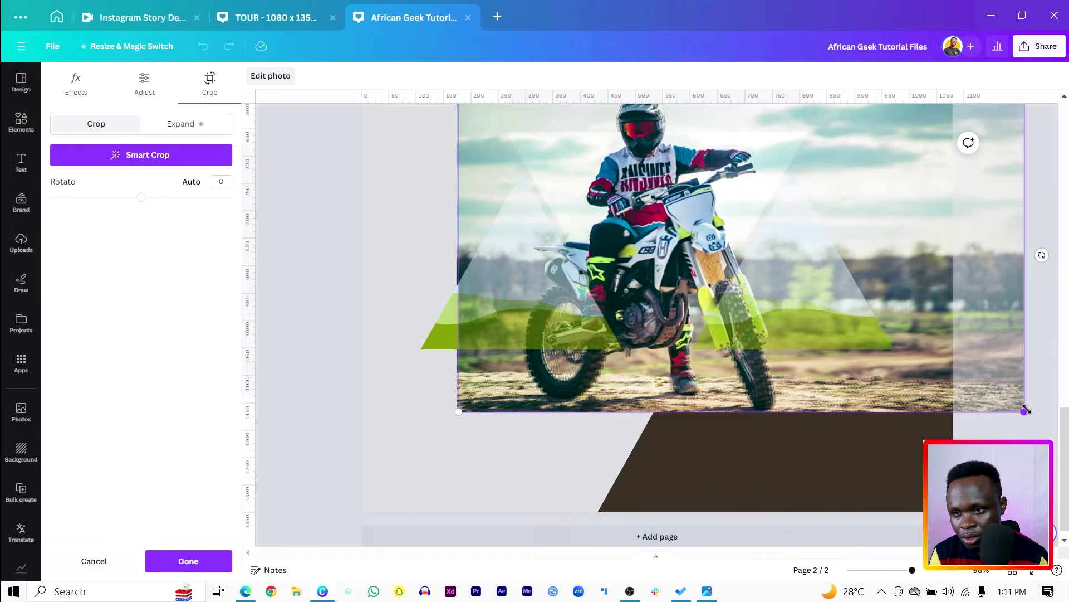
{"action": "scroll", "coordinate": [1062, 281], "scroll_direction": "up", "scroll_amount": 2}
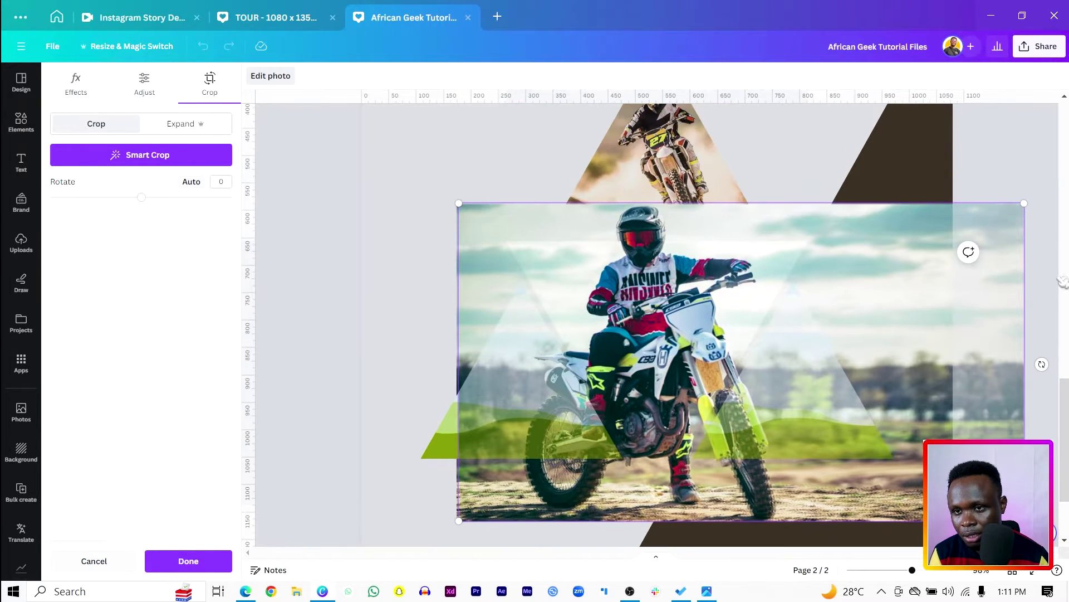
{"action": "left_click_drag", "start_coordinate": [1024, 203], "coordinate": [1020, 204]}
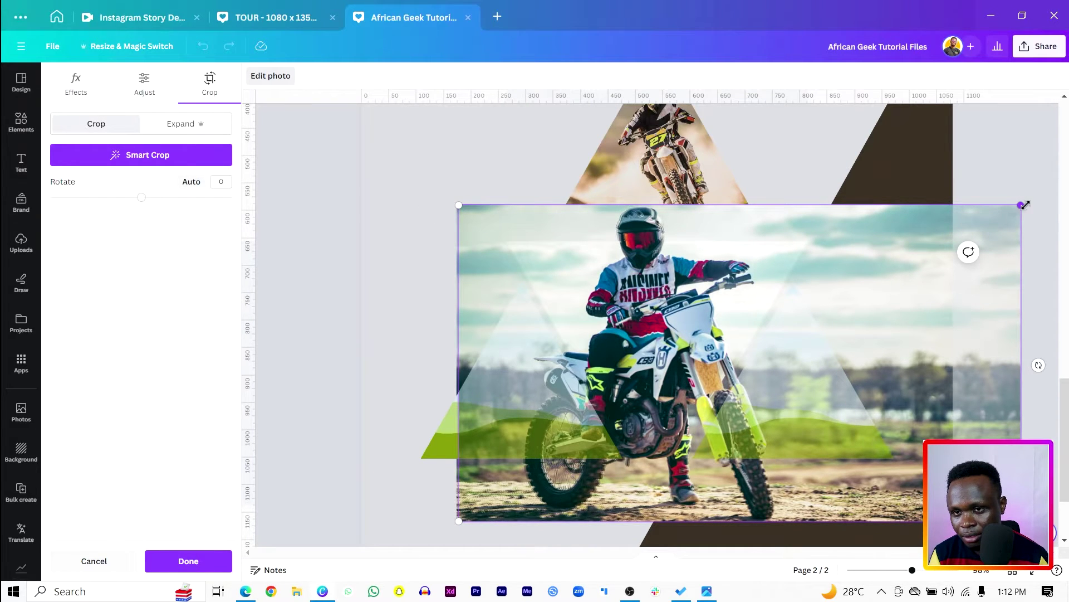
{"action": "left_click_drag", "start_coordinate": [1022, 205], "coordinate": [1024, 200]}
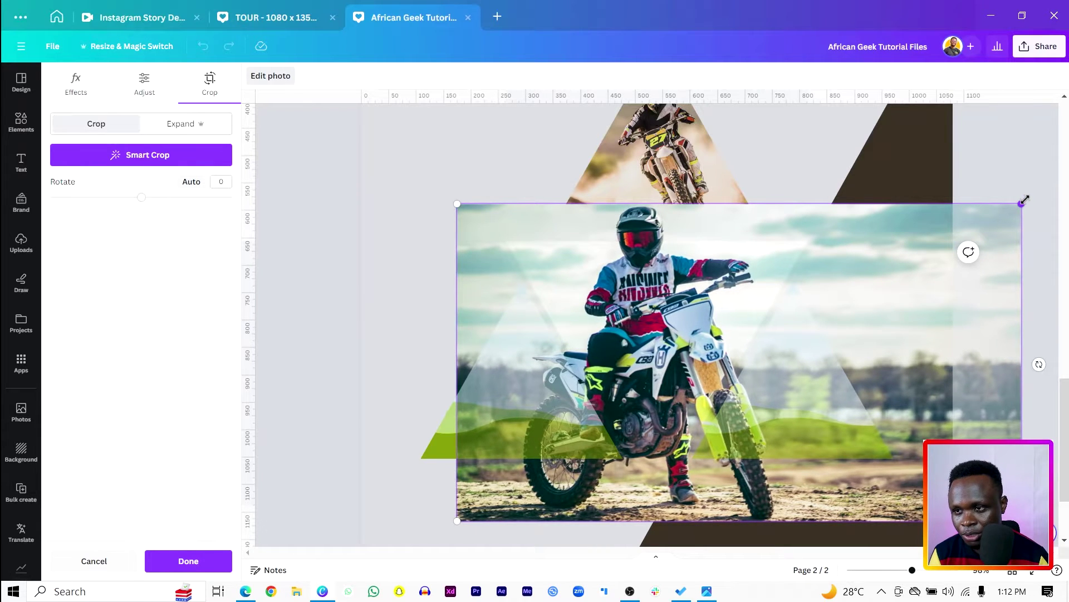
{"action": "left_click", "coordinate": [372, 401]}
{"action": "left_click", "coordinate": [338, 383]}
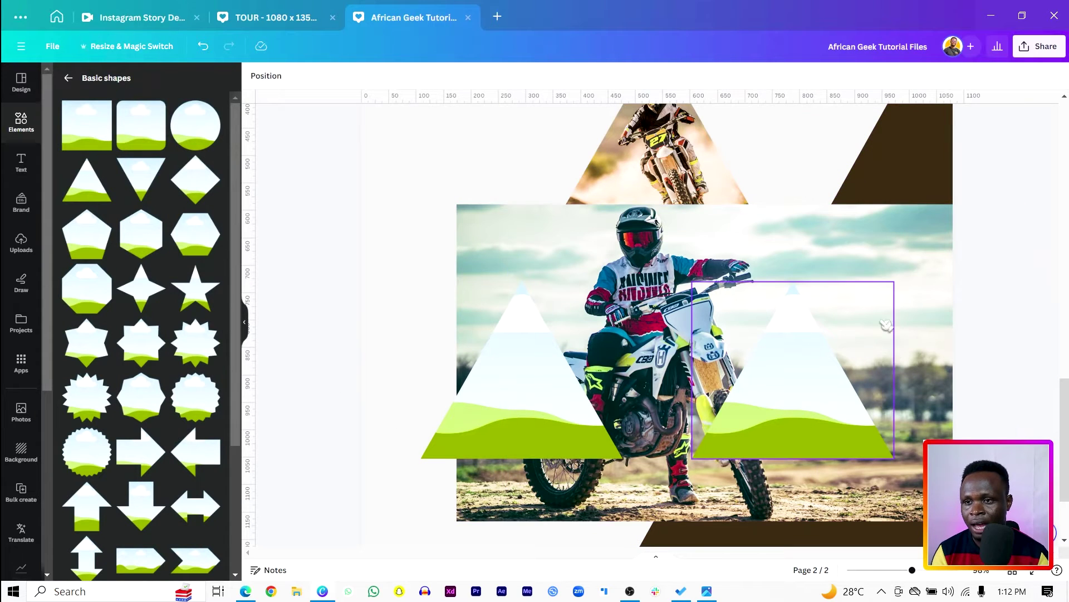
Remove the background from the enlarged rider photo behind the triangle frames.
{"action": "left_click", "coordinate": [499, 236]}
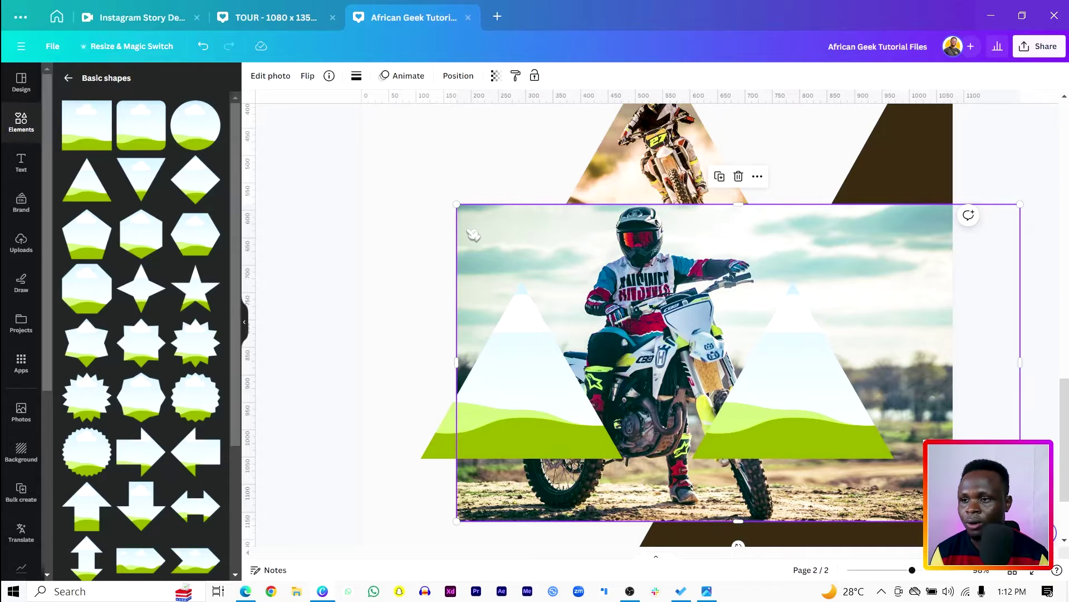
{"action": "left_click", "coordinate": [287, 77]}
{"action": "left_click", "coordinate": [89, 156]}
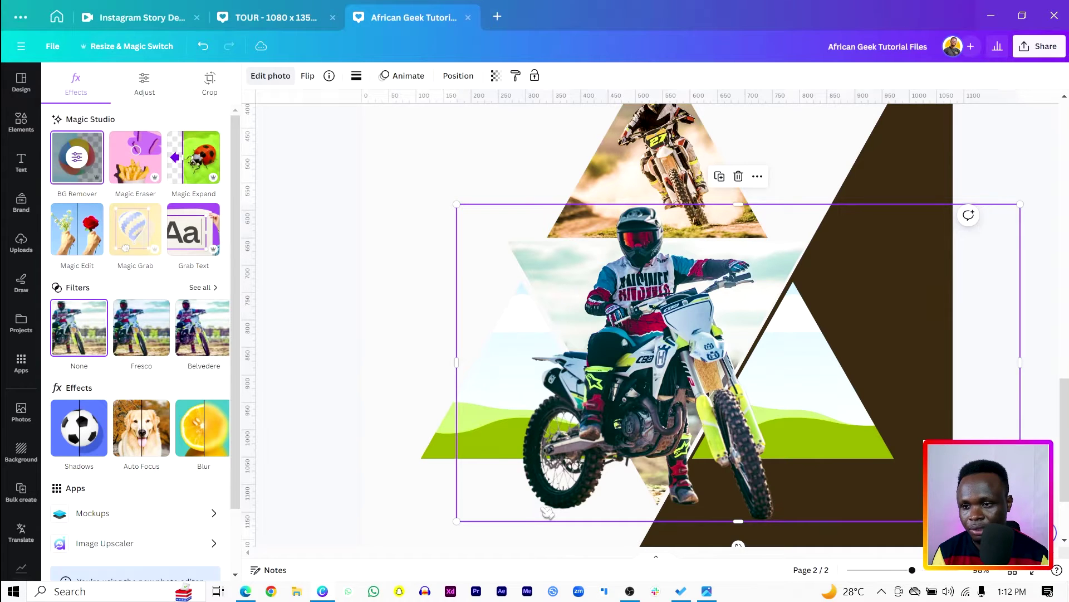
{"action": "left_click", "coordinate": [548, 513]}
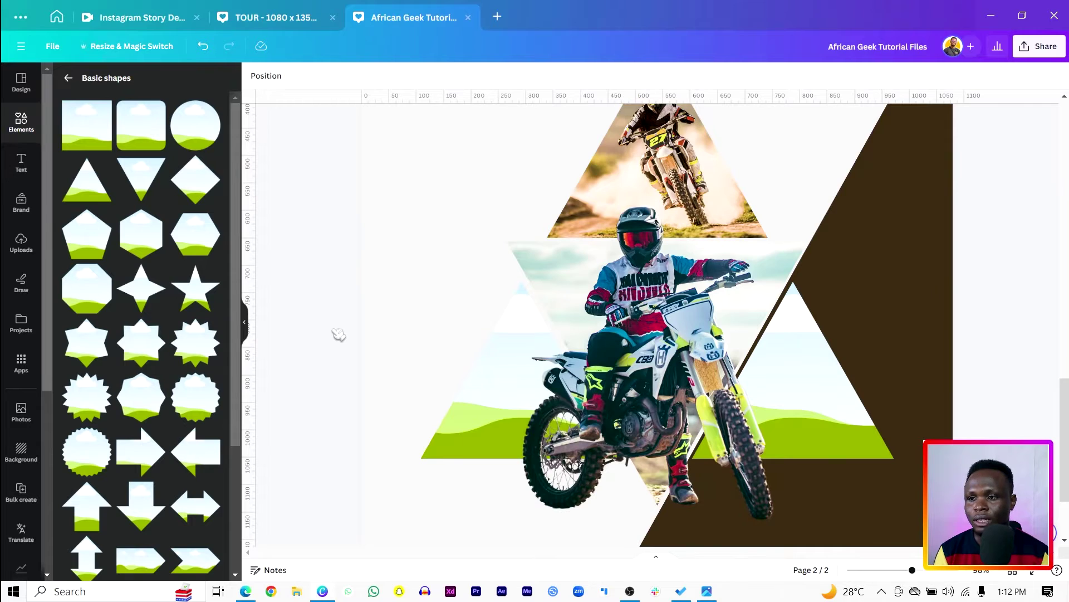
Copy the desert wheelie rider photo from page 1 to page 2 and flip the copy horizontally.
{"action": "scroll", "coordinate": [338, 334], "scroll_direction": "up", "scroll_amount": 10}
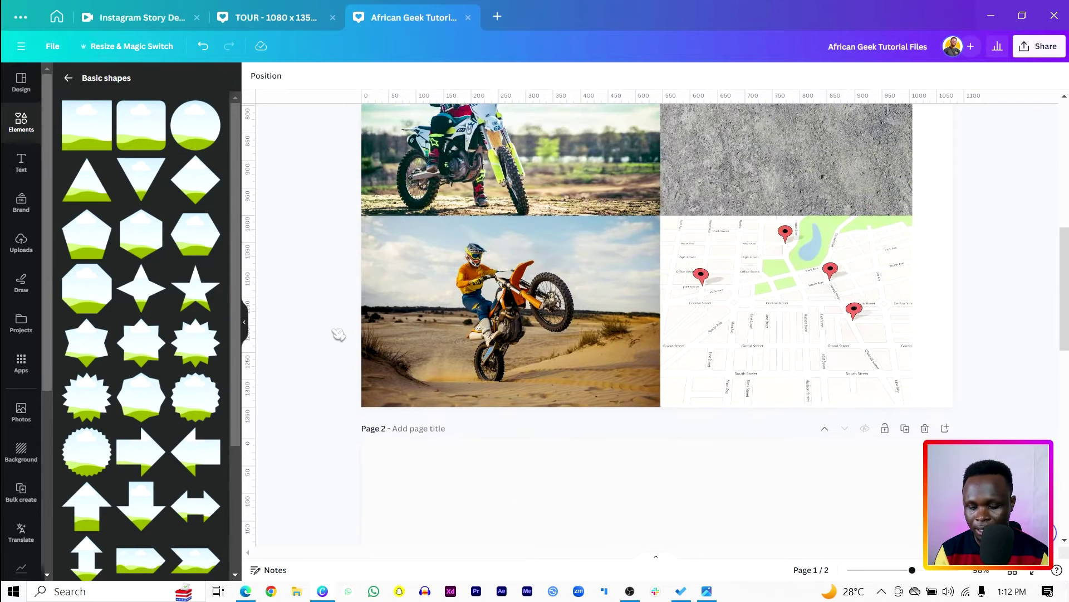
{"action": "scroll", "coordinate": [338, 334], "scroll_direction": "down", "scroll_amount": 4}
{"action": "scroll", "coordinate": [338, 334], "scroll_direction": "up", "scroll_amount": 3}
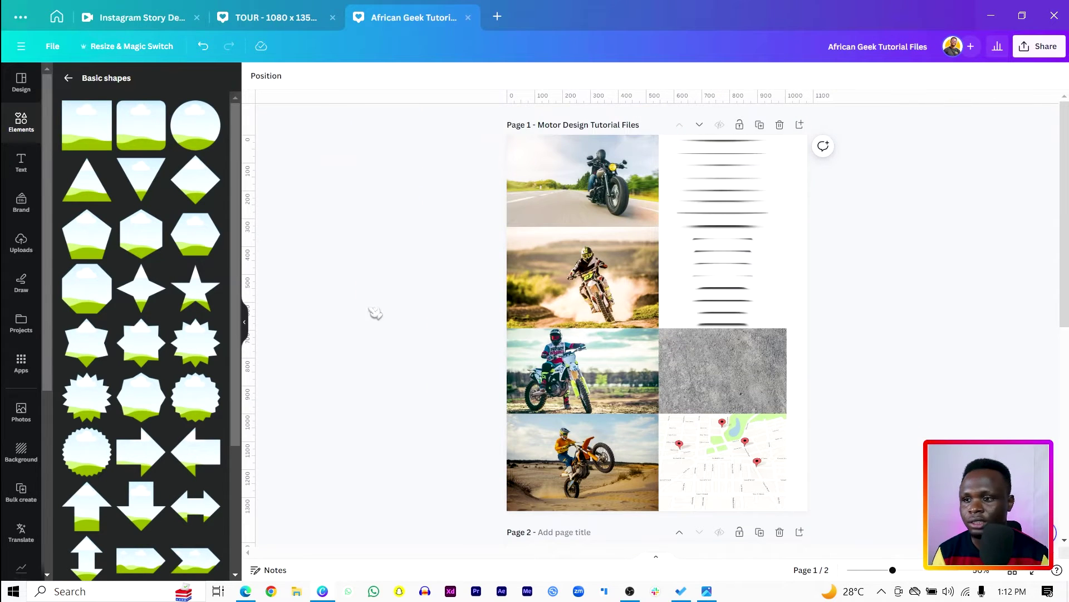
{"action": "left_click", "coordinate": [546, 451]}
{"action": "scroll", "coordinate": [526, 318], "scroll_direction": "down", "scroll_amount": 5}
{"action": "key", "text": "ctrl+c"}
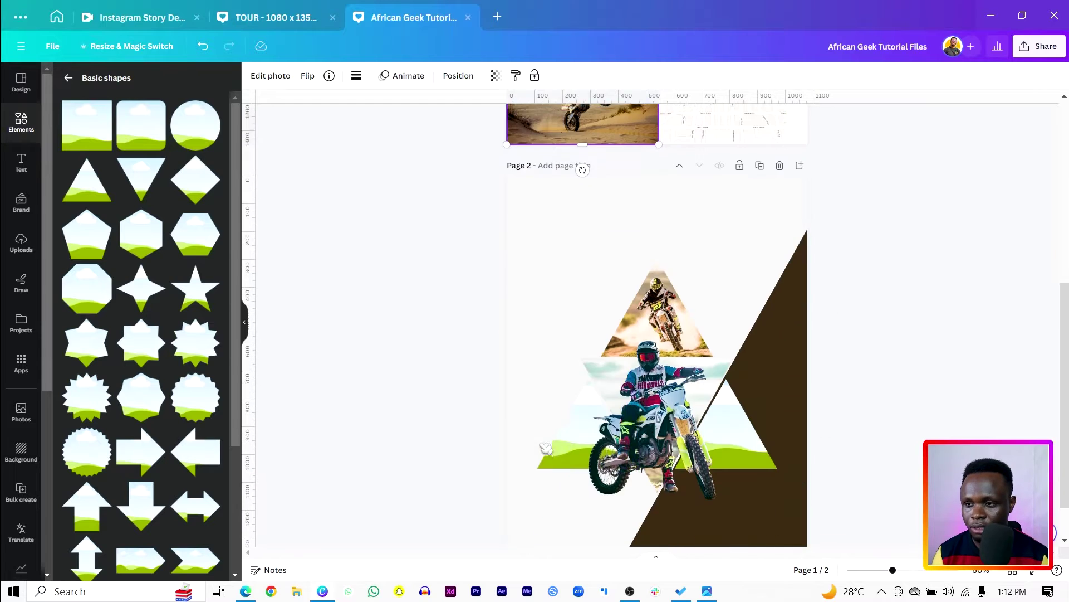
{"action": "key", "text": "ctrl+v"}
{"action": "left_click_drag", "start_coordinate": [562, 545], "coordinate": [561, 266]}
{"action": "left_click", "coordinate": [308, 76]}
{"action": "left_click", "coordinate": [346, 105]}
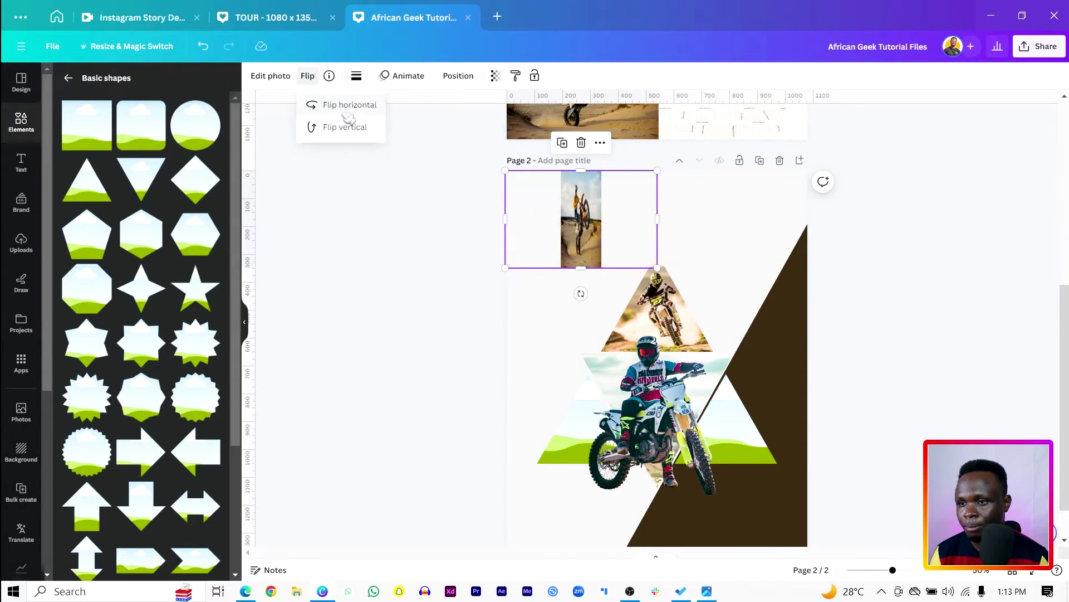
Enlarge the flipped wheelie photo behind the left triangle frame, and place a duplicate of it at the page's upper left.
{"action": "left_click_drag", "start_coordinate": [594, 228], "coordinate": [527, 431]}
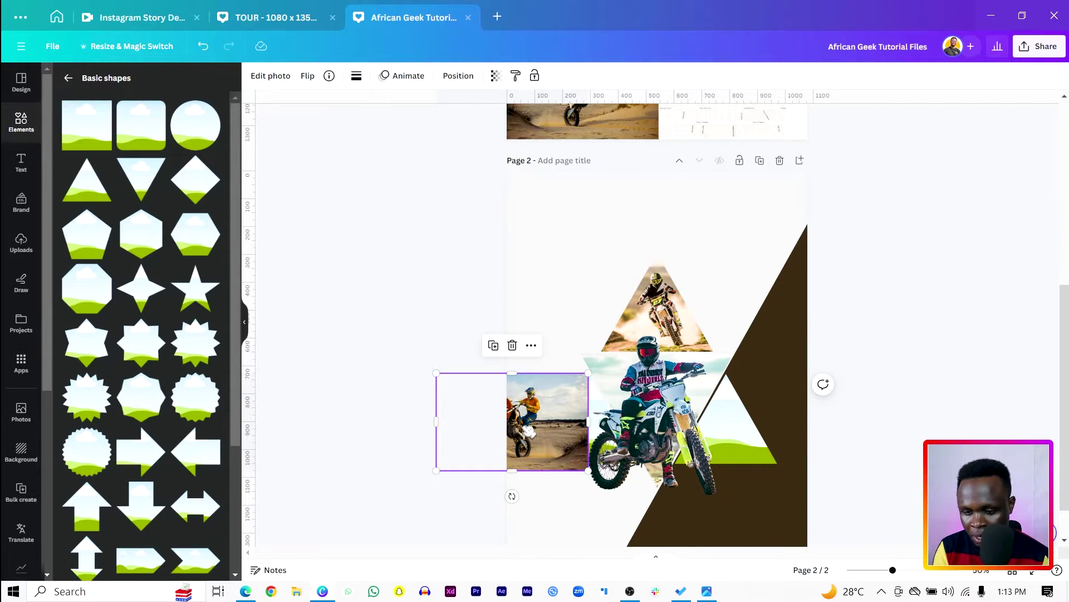
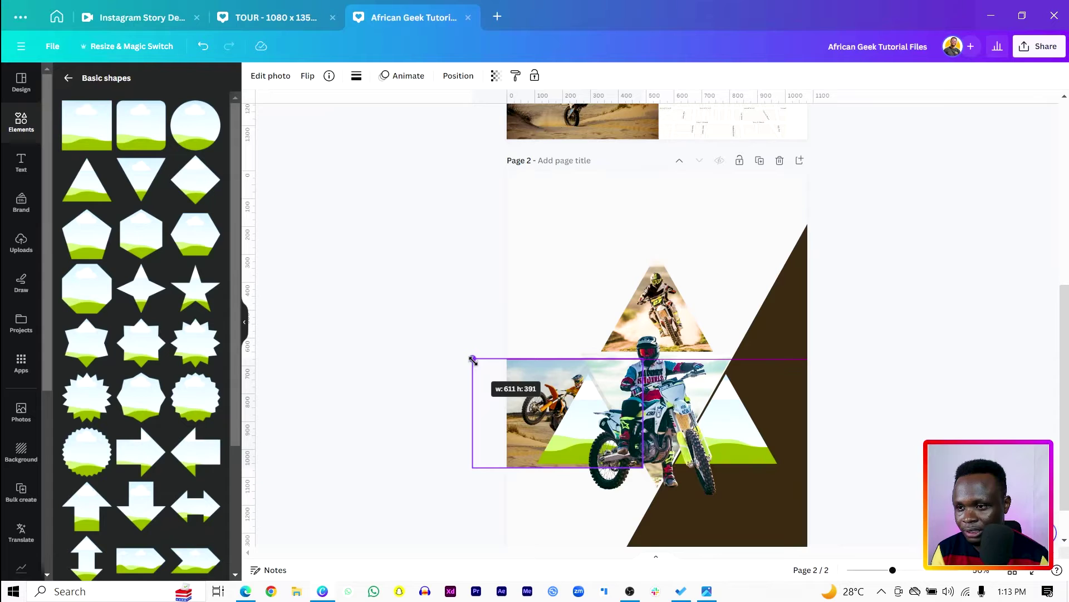
{"action": "left_click_drag", "start_coordinate": [472, 360], "coordinate": [473, 359]}
{"action": "left_click_drag", "start_coordinate": [509, 396], "coordinate": [516, 400]}
{"action": "left_click_drag", "start_coordinate": [478, 360], "coordinate": [465, 353]}
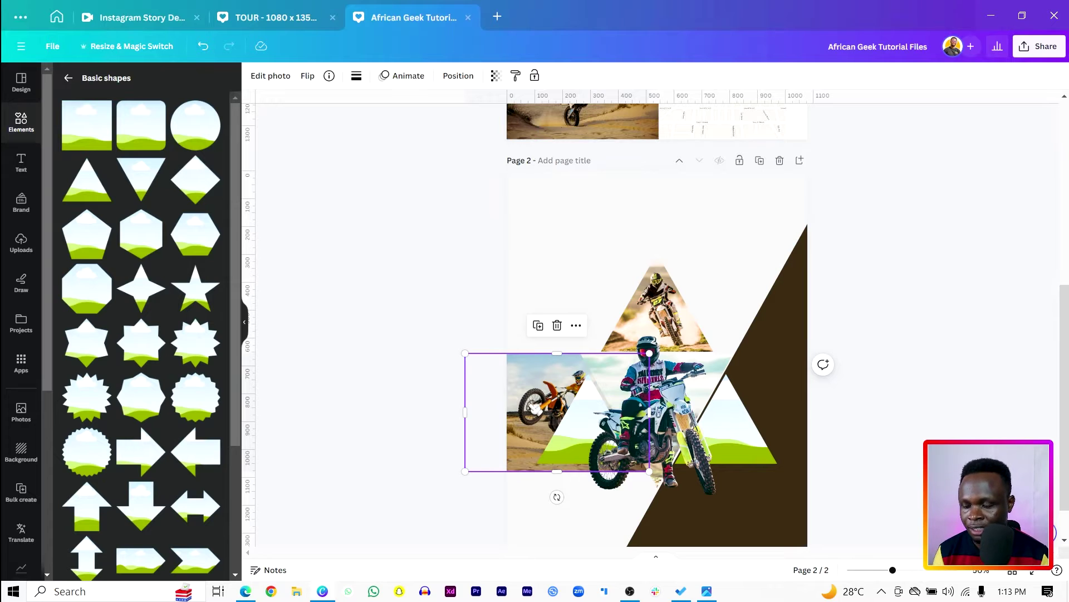
{"action": "left_click_drag", "start_coordinate": [536, 409], "coordinate": [549, 211]}
{"action": "left_click", "coordinate": [591, 424]}
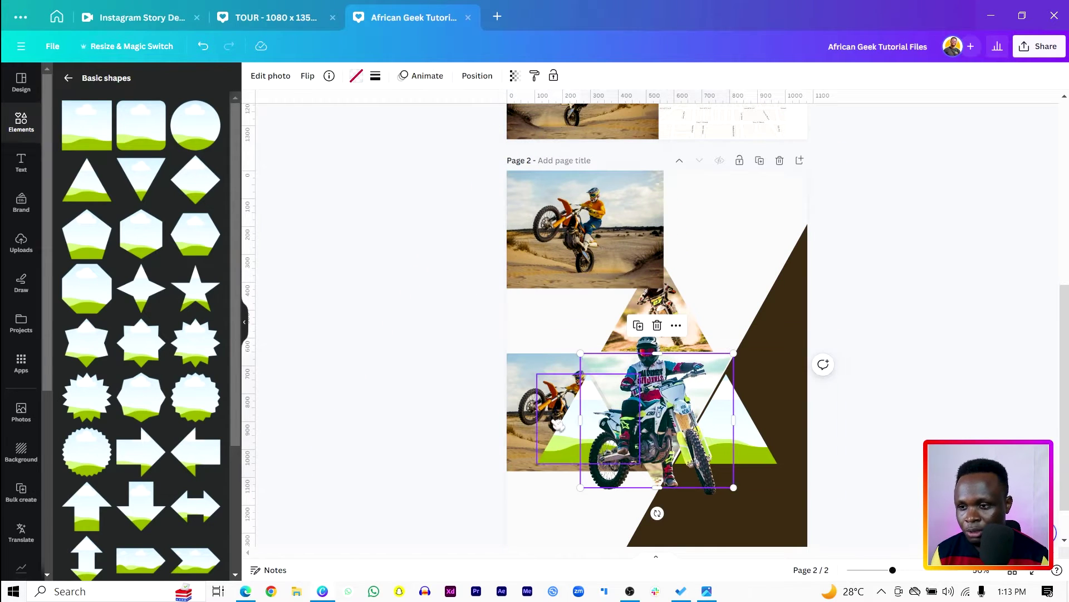
{"action": "left_click_drag", "start_coordinate": [582, 422], "coordinate": [588, 422]}
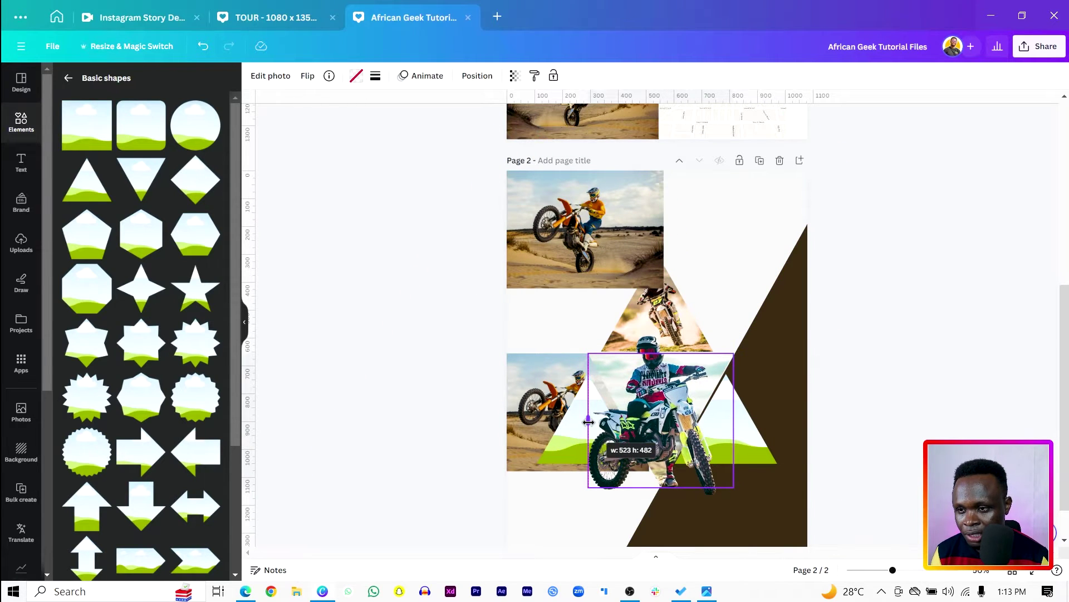
{"action": "key", "text": "ctrl+z"}
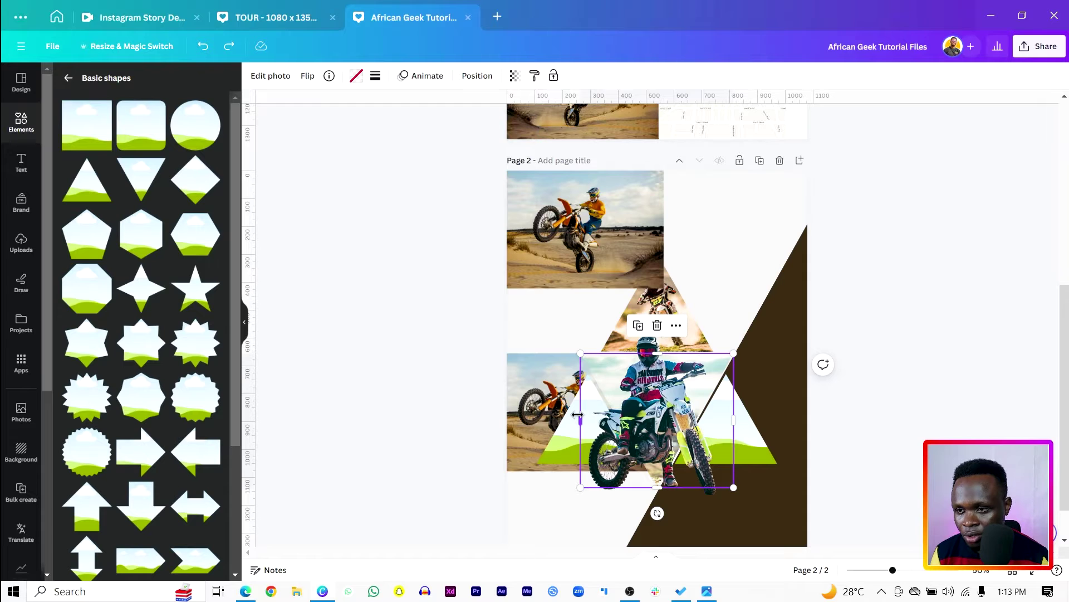
Drop the duplicate wheelie photo into the left triangle frame and enlarge it there to approximate the photo behind.
{"action": "left_click_drag", "start_coordinate": [554, 236], "coordinate": [555, 448]}
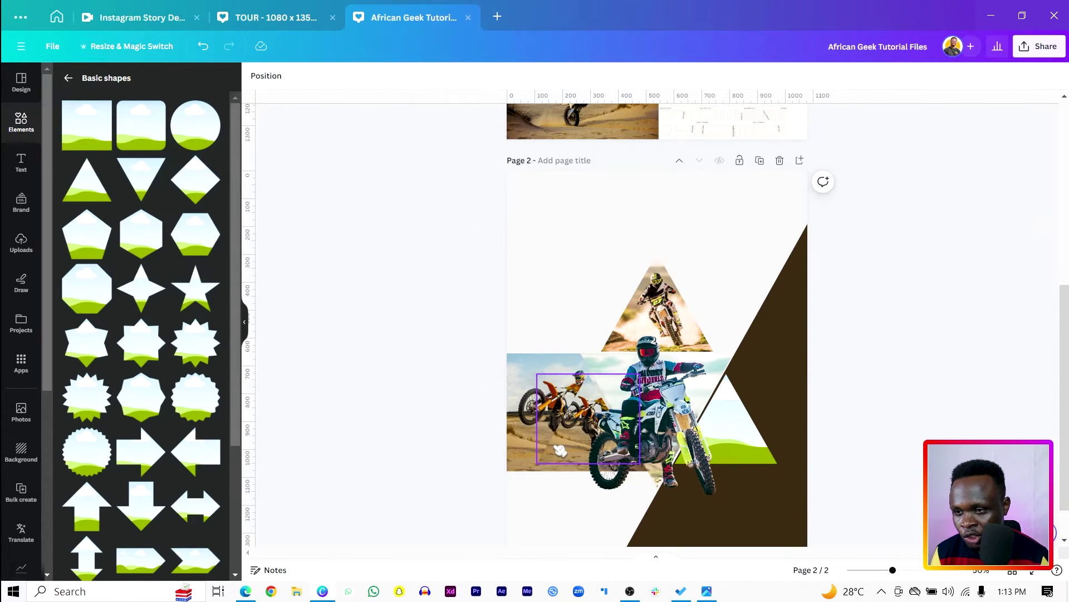
{"action": "double_click", "coordinate": [546, 421]}
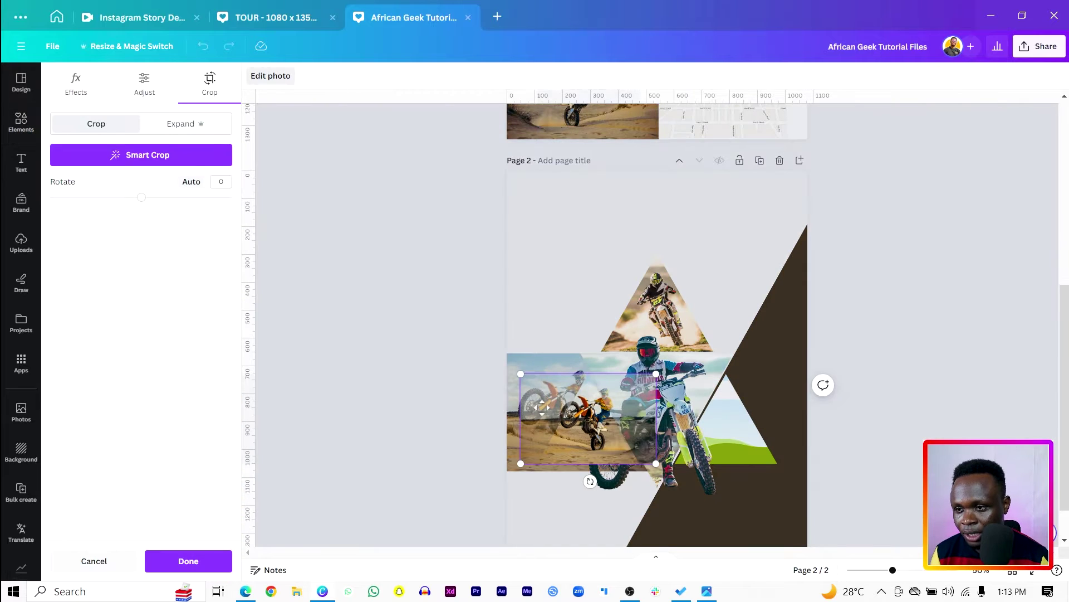
{"action": "left_click_drag", "start_coordinate": [521, 373], "coordinate": [490, 353]}
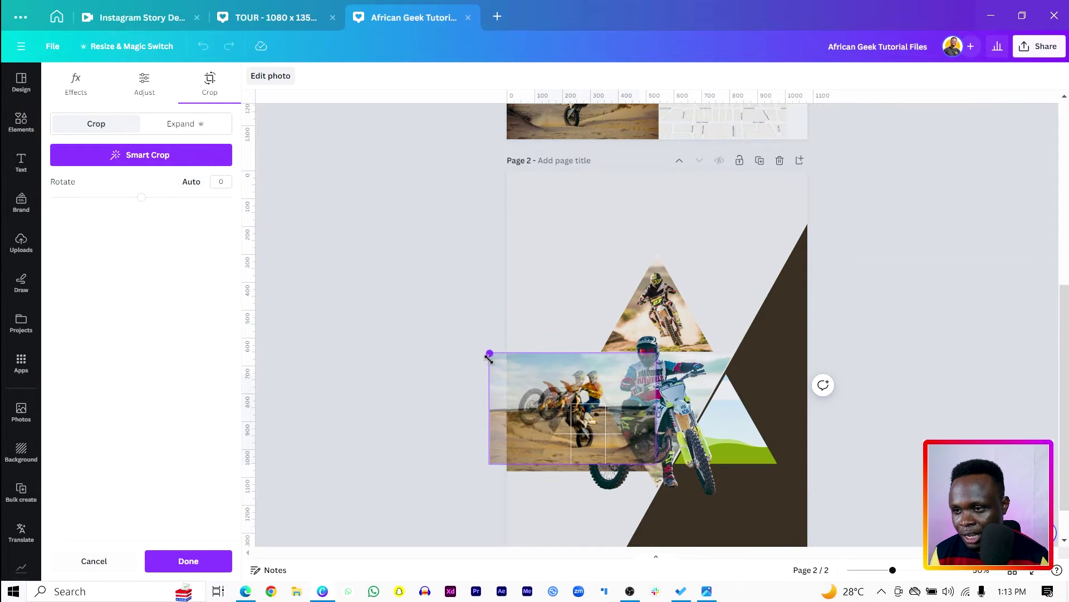
{"action": "left_click_drag", "start_coordinate": [489, 462], "coordinate": [477, 467]}
Fine-tune the position and size of the left frame's photo to line up with the photo behind it, and finish cropping.
{"action": "scroll", "coordinate": [479, 468], "scroll_direction": "up", "scroll_amount": 5, "text": "ctrl"}
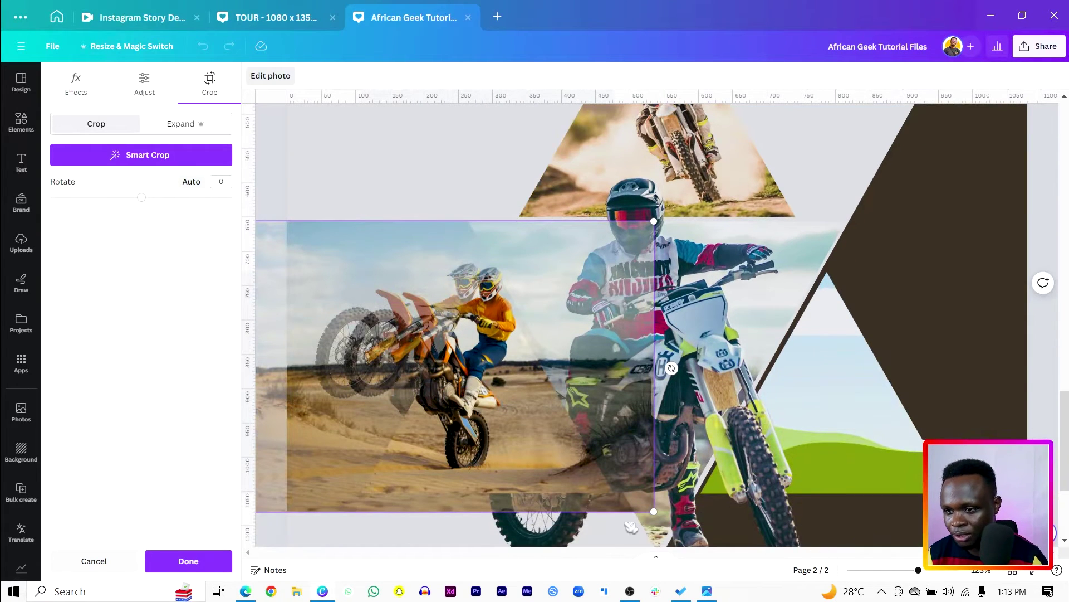
{"action": "left_click_drag", "start_coordinate": [378, 366], "coordinate": [347, 363]}
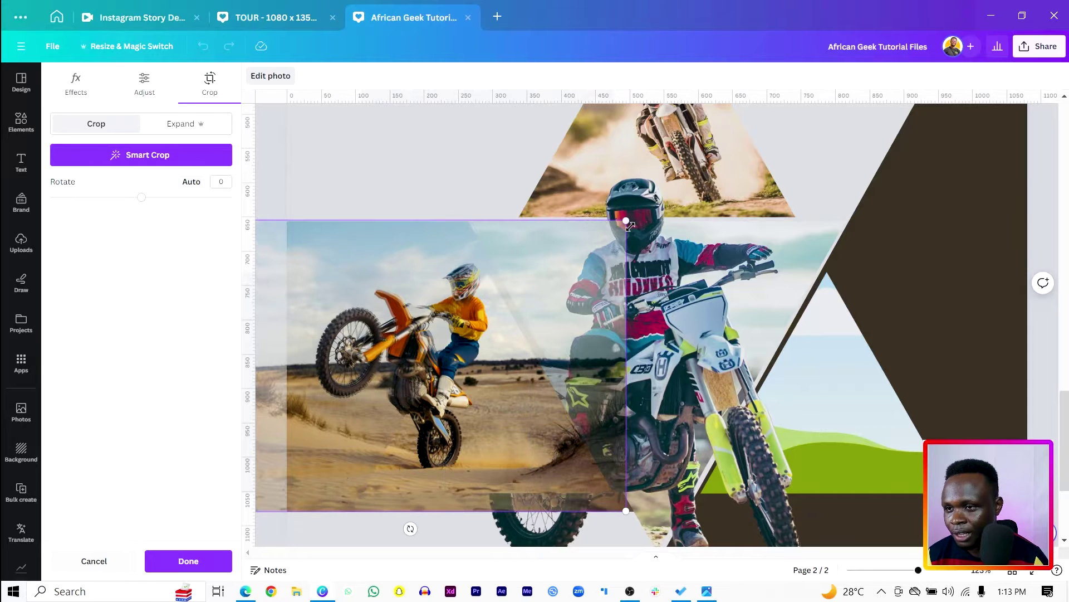
{"action": "left_click_drag", "start_coordinate": [625, 223], "coordinate": [630, 213]}
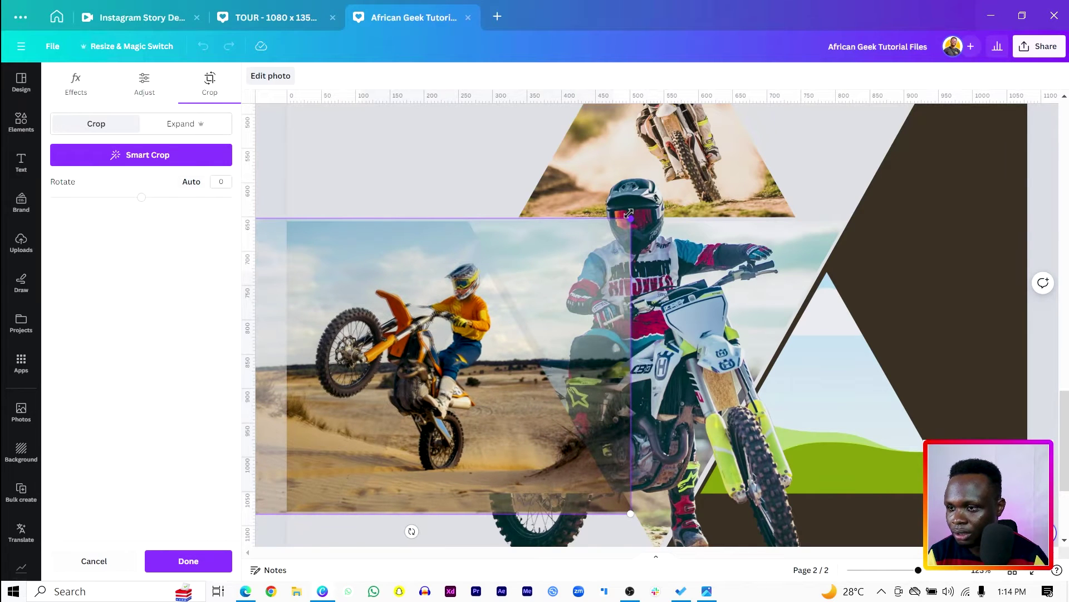
{"action": "left_click_drag", "start_coordinate": [633, 216], "coordinate": [637, 213]}
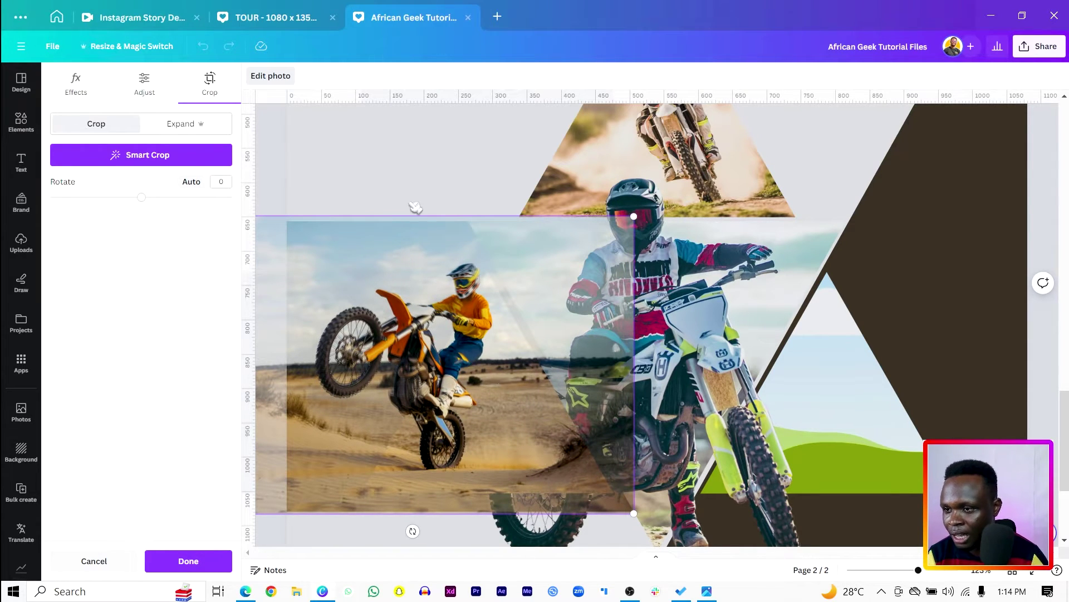
{"action": "left_click", "coordinate": [367, 136]}
Remove the background from the flipped wheelie photo behind the left triangle frame.
{"action": "left_click", "coordinate": [301, 243]}
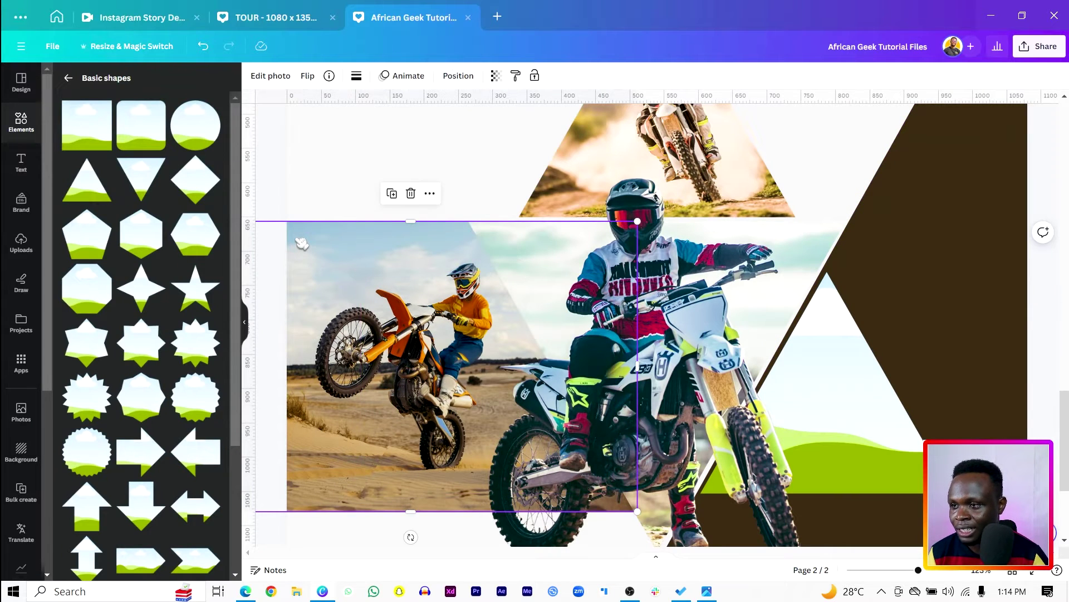
{"action": "left_click", "coordinate": [271, 76]}
{"action": "left_click", "coordinate": [97, 167]}
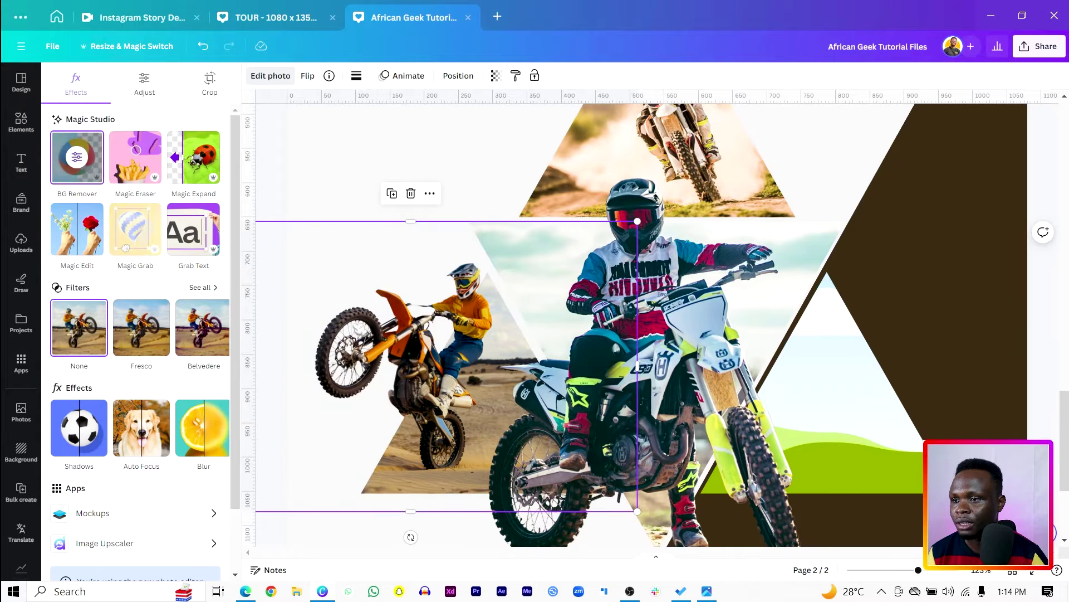
{"action": "left_click", "coordinate": [343, 187]}
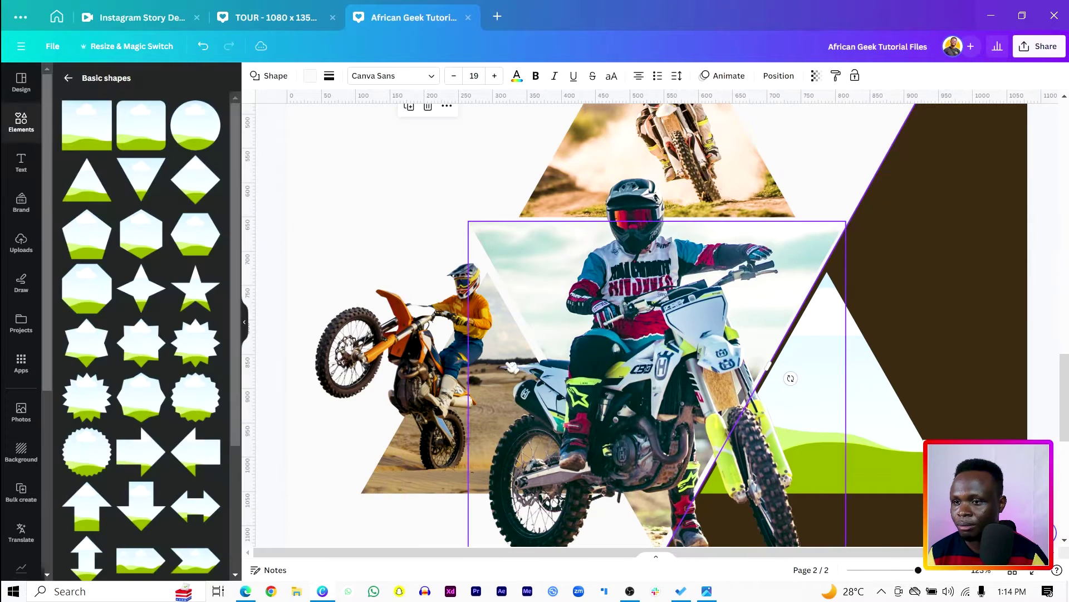
Crop the wheelie rider cut-out in from its left and right sides, close around the bike and rider.
{"action": "left_click", "coordinate": [357, 259]}
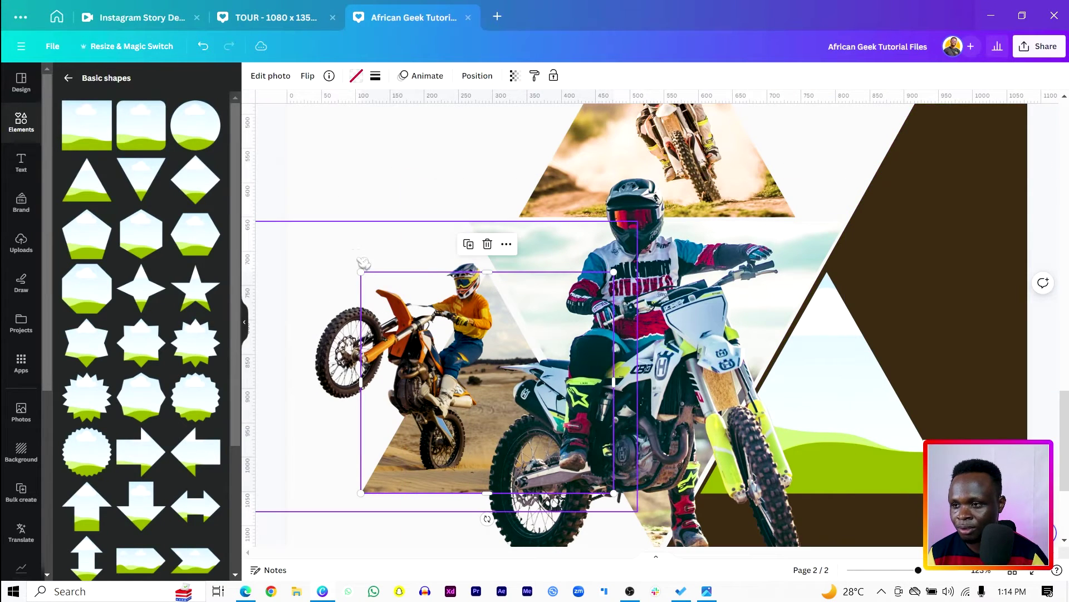
{"action": "left_click_drag", "start_coordinate": [637, 365], "coordinate": [499, 351]}
{"action": "key", "text": "ctrl+minus"}
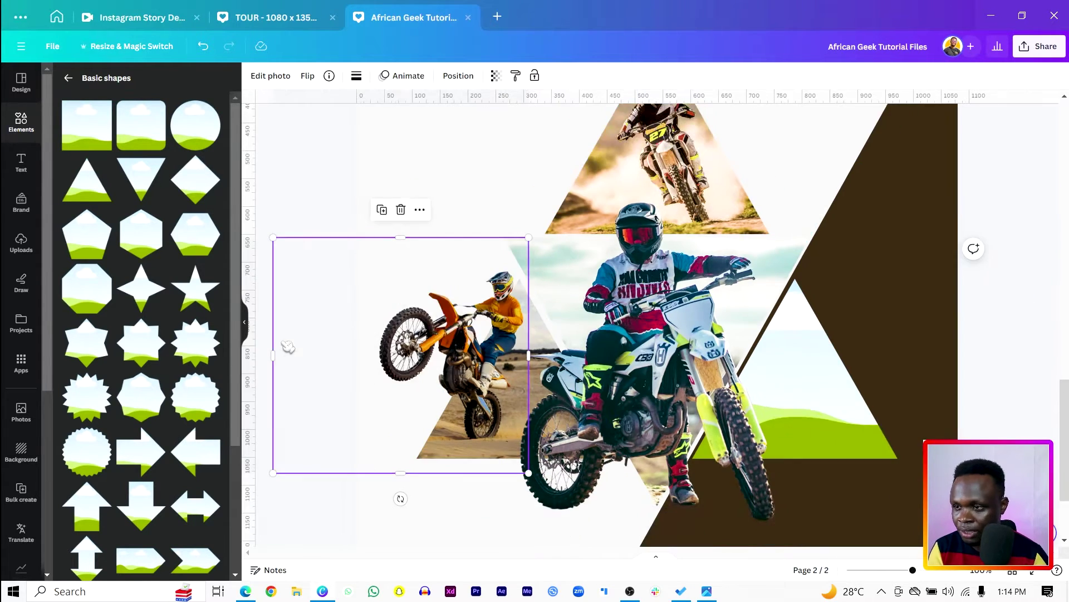
{"action": "left_click_drag", "start_coordinate": [272, 343], "coordinate": [362, 352]}
Crop the empty area off the right side of the large central rider cut-out.
{"action": "left_click", "coordinate": [515, 223]}
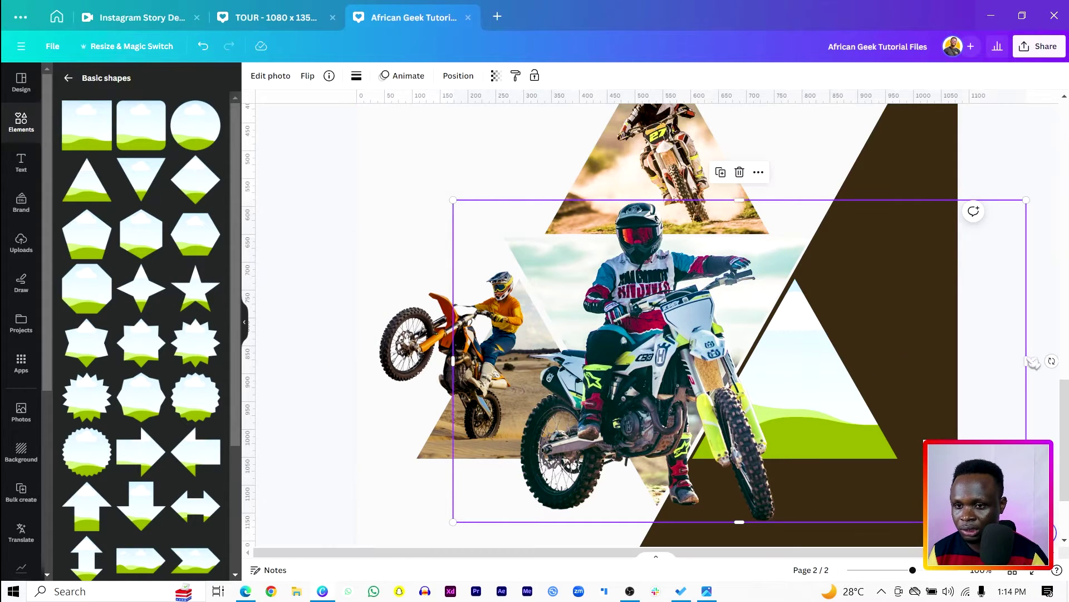
{"action": "left_click_drag", "start_coordinate": [1026, 361], "coordinate": [802, 375]}
{"action": "left_click", "coordinate": [358, 455]}
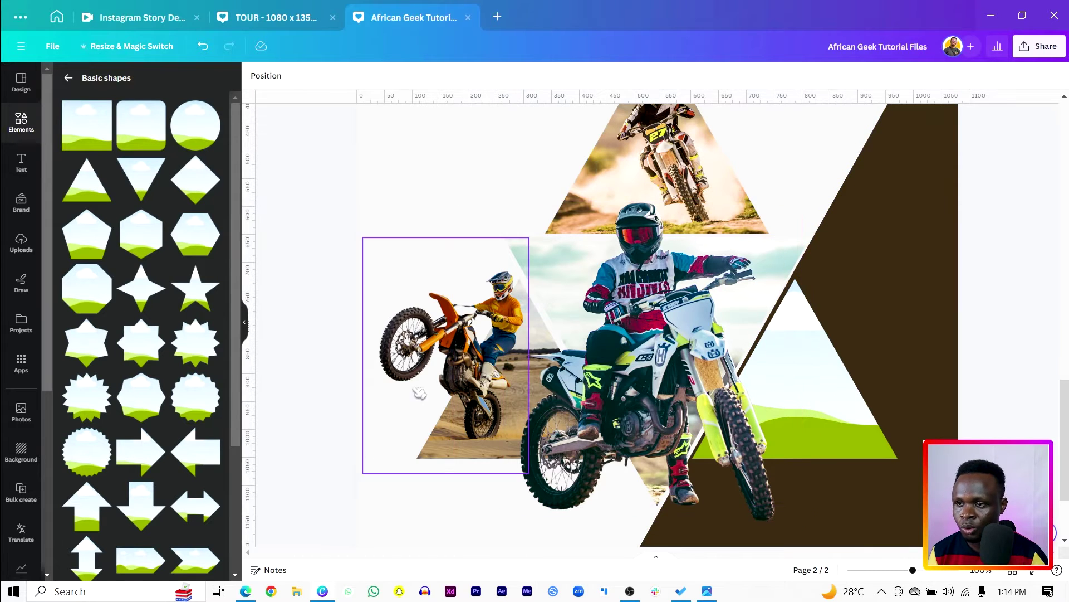
{"action": "left_click", "coordinate": [809, 402]}
{"action": "left_click_drag", "start_coordinate": [811, 389], "coordinate": [797, 390]}
{"action": "key", "text": "ctrl+z"}
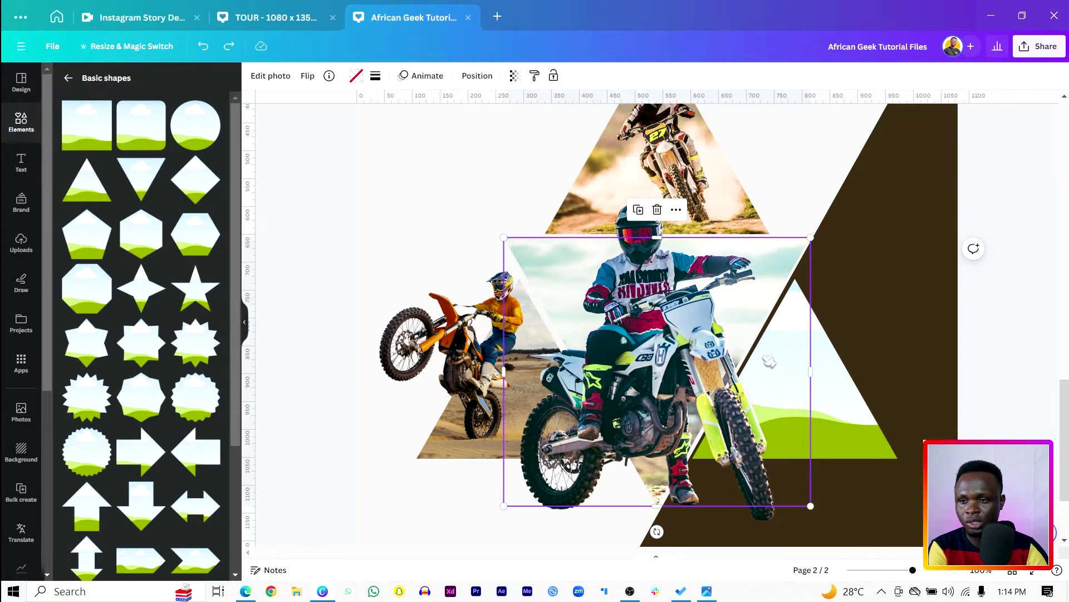
{"action": "left_click_drag", "start_coordinate": [814, 376], "coordinate": [802, 380]}
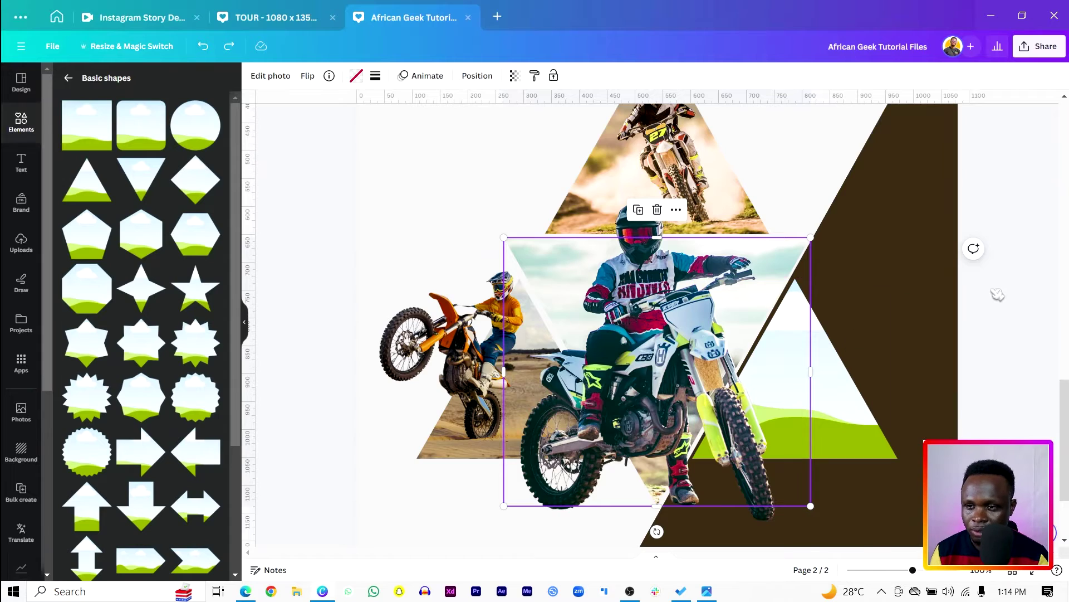
Copy the road motorcycle photo from page 1 to page 2.
{"action": "left_click", "coordinate": [1066, 309]}
{"action": "scroll", "coordinate": [807, 362], "scroll_direction": "down", "scroll_amount": 9}
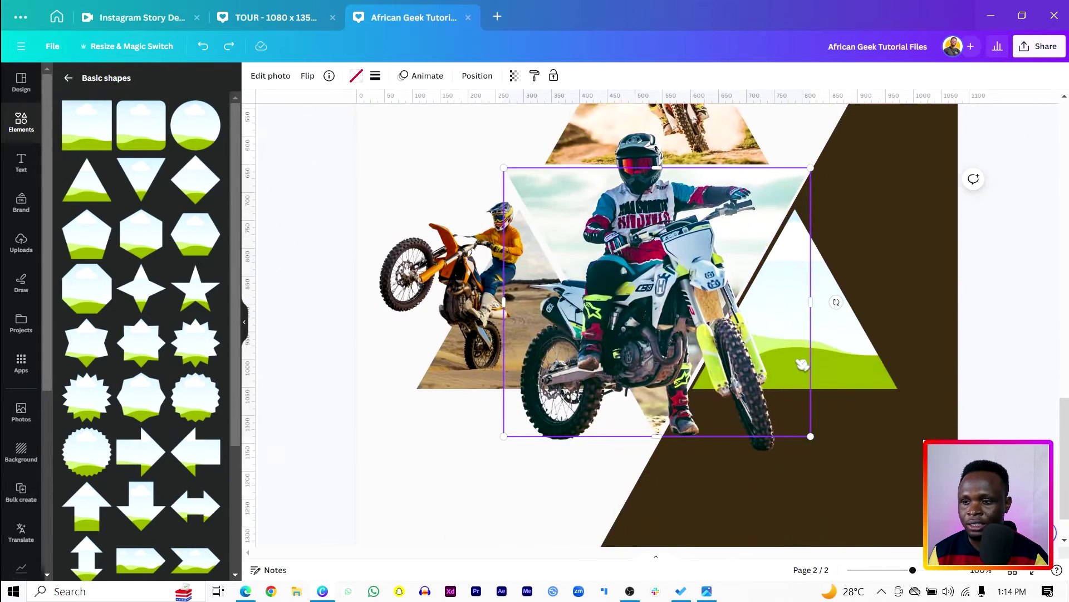
{"action": "scroll", "coordinate": [718, 379], "scroll_direction": "up", "scroll_amount": 17}
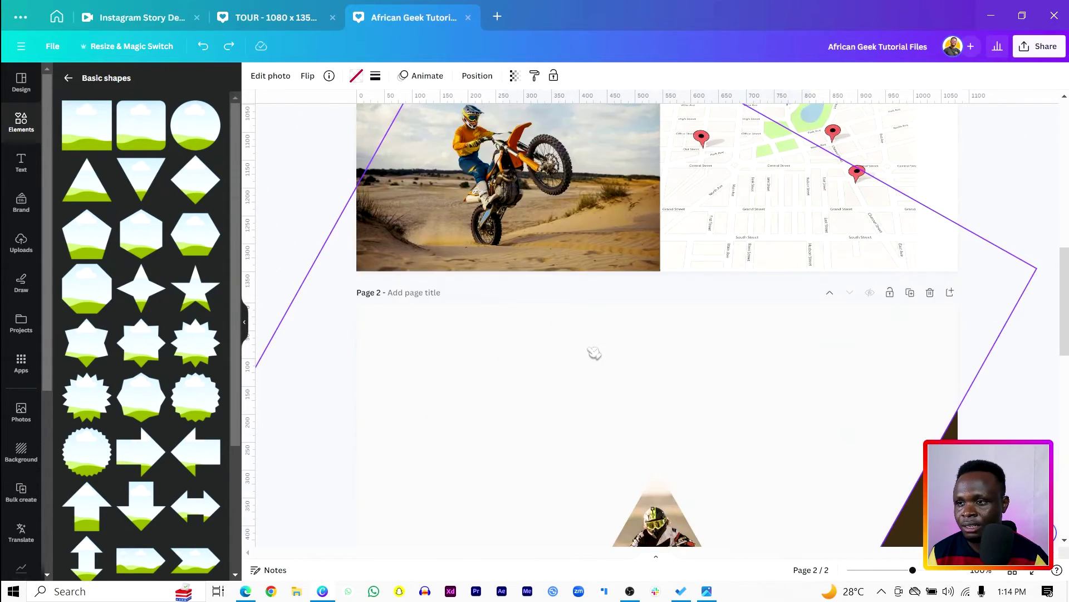
{"action": "scroll", "coordinate": [512, 259], "scroll_direction": "up", "scroll_amount": 4}
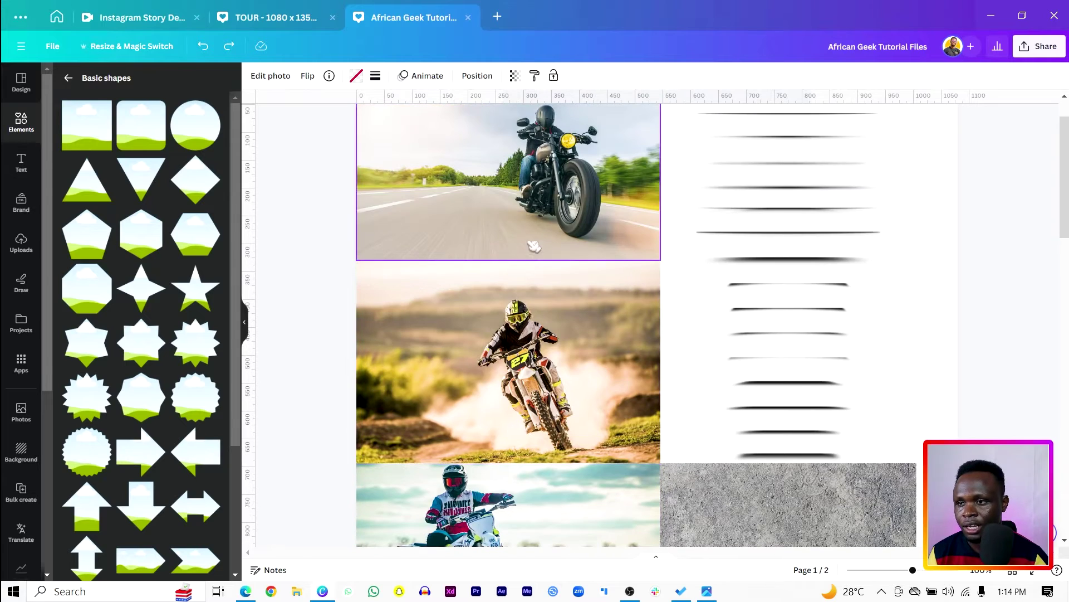
{"action": "left_click", "coordinate": [548, 179]}
{"action": "left_click_drag", "start_coordinate": [551, 177], "coordinate": [595, 231]}
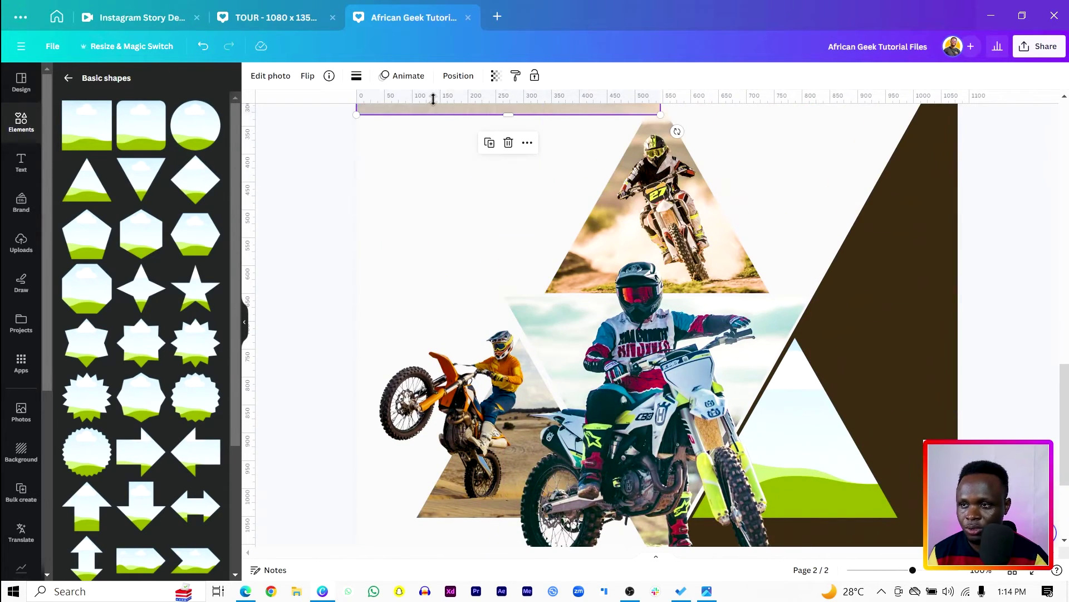
Move the road motorcycle photo onto the lower dark brown area, overlapping the base of the empty right triangle frame.
{"action": "left_click_drag", "start_coordinate": [422, 111], "coordinate": [934, 389]}
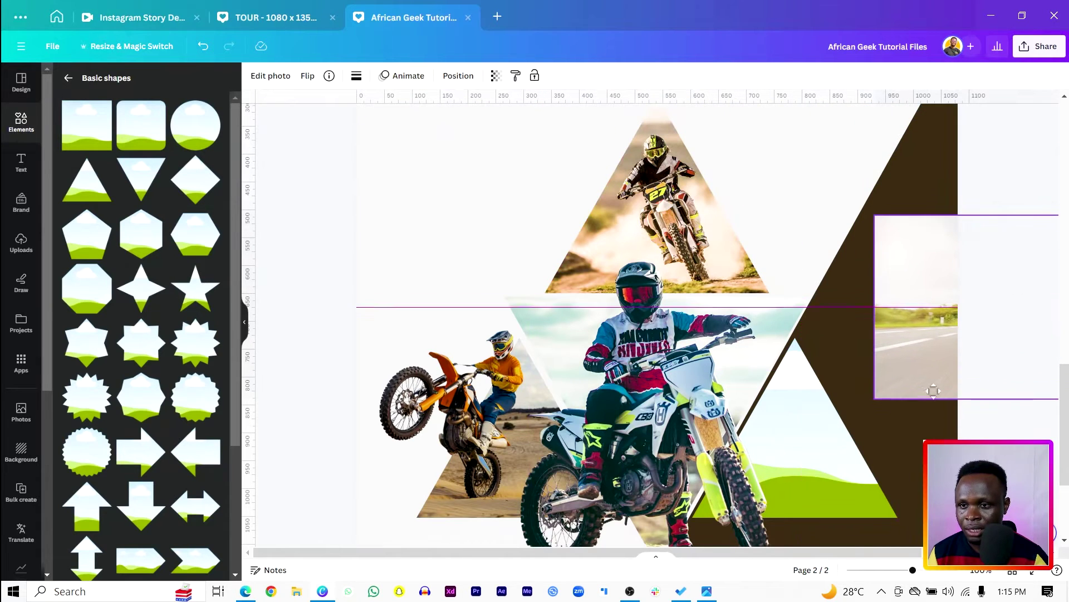
{"action": "scroll", "coordinate": [1026, 335], "scroll_direction": "down", "scroll_amount": 3}
{"action": "left_click_drag", "start_coordinate": [933, 210], "coordinate": [768, 460]}
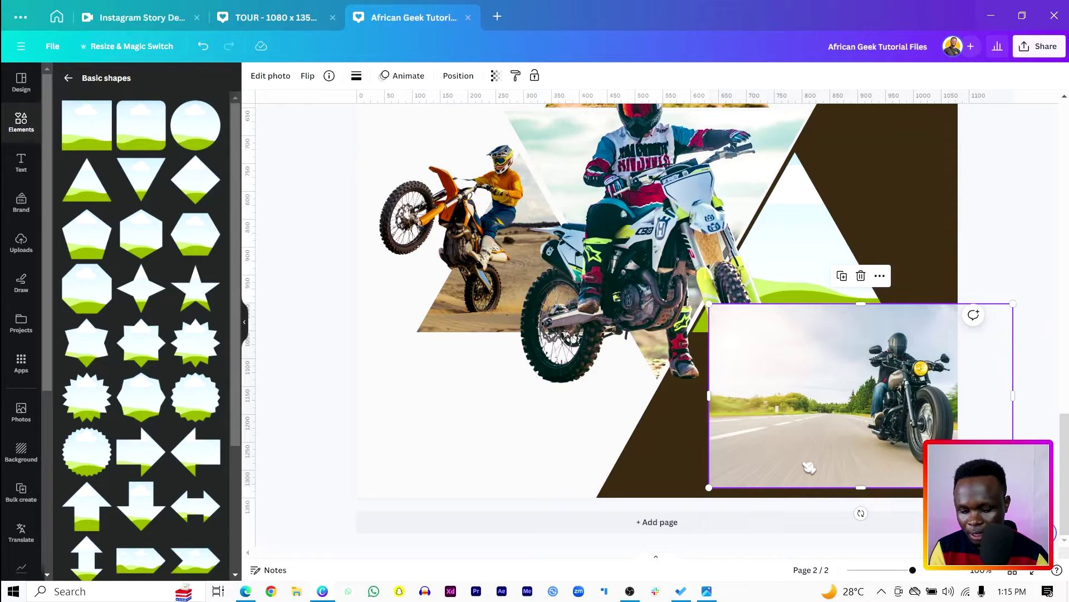
Send the road motorcycle photo behind the central rider, enlarge it over the right triangle frame, and fill the frame with the same photo.
{"action": "key", "text": "ctrl+bracketleft"}
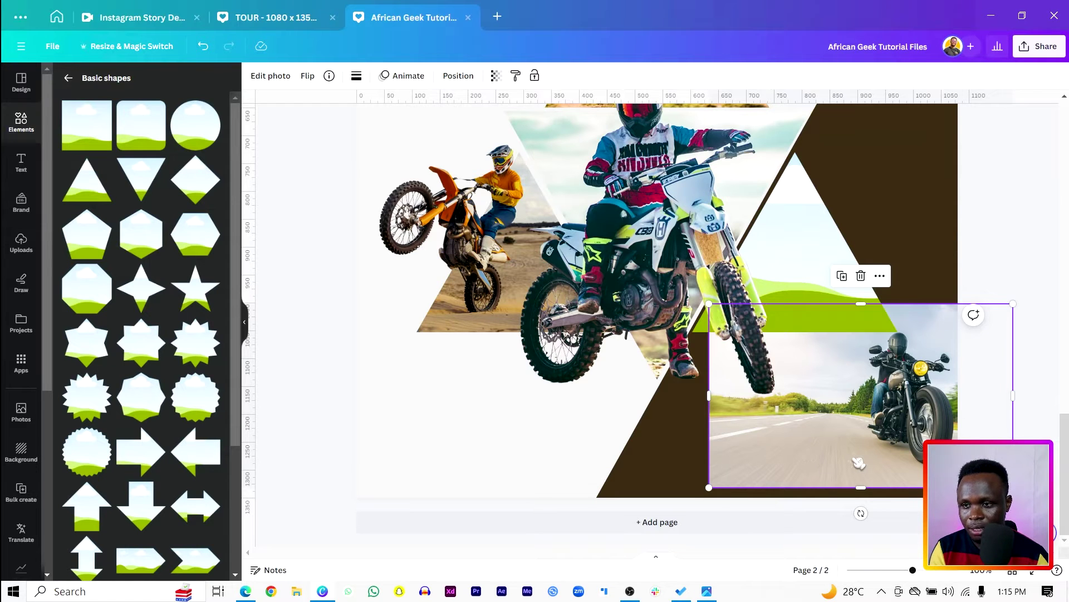
{"action": "left_click_drag", "start_coordinate": [914, 460], "coordinate": [866, 257]}
{"action": "left_click_drag", "start_coordinate": [921, 194], "coordinate": [913, 206]}
{"action": "left_click_drag", "start_coordinate": [932, 171], "coordinate": [950, 161]}
{"action": "left_click_drag", "start_coordinate": [933, 218], "coordinate": [855, 271]}
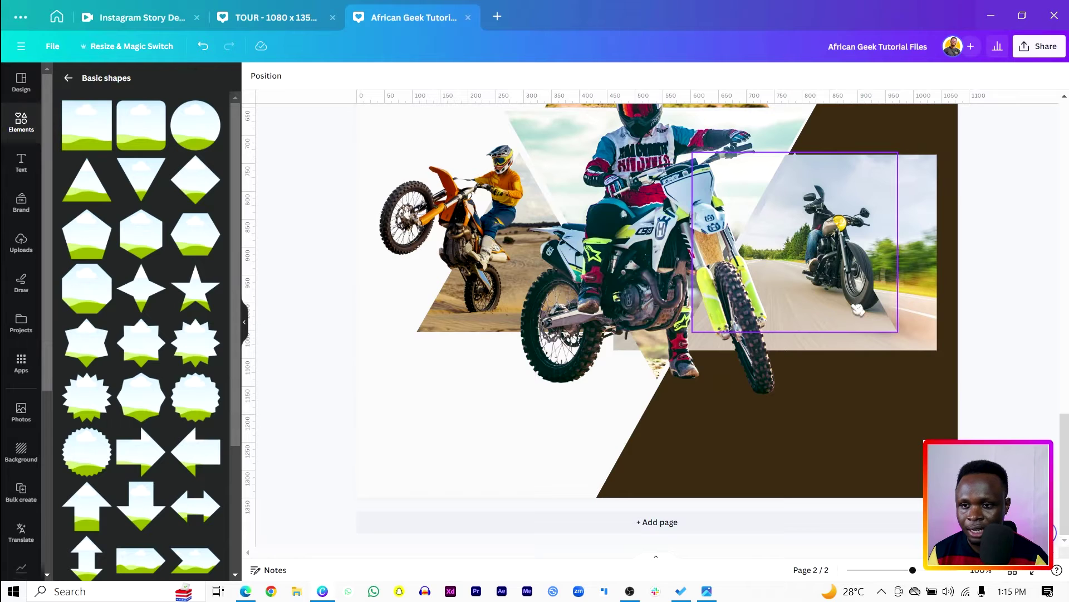
Scale and shift the photo inside the right triangle frame until its motorcycle lines up with the loose copy.
{"action": "double_click", "coordinate": [843, 276]}
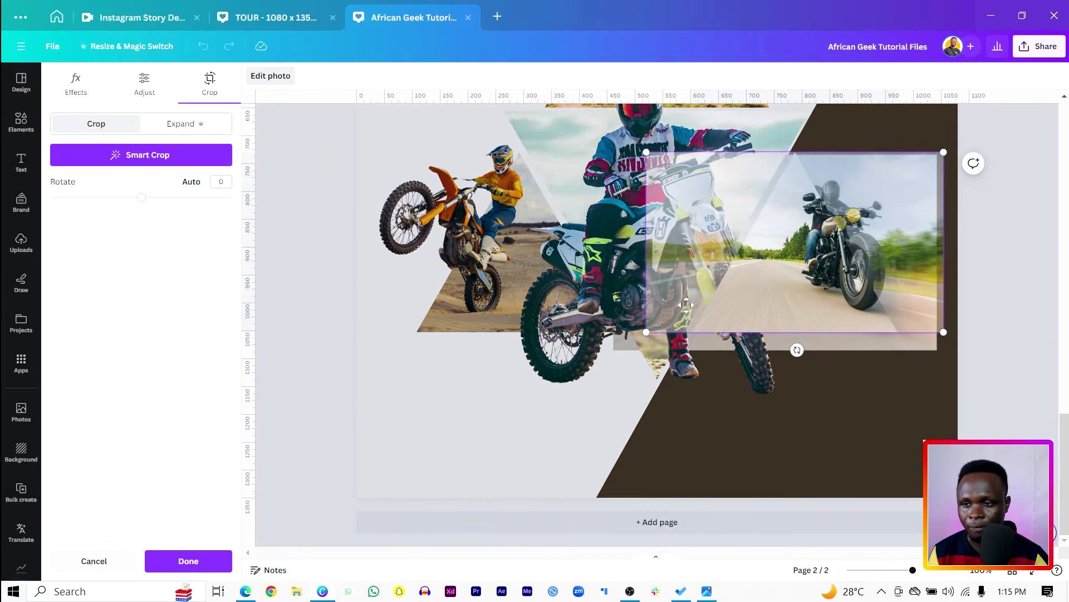
{"action": "left_click_drag", "start_coordinate": [647, 333], "coordinate": [618, 349]}
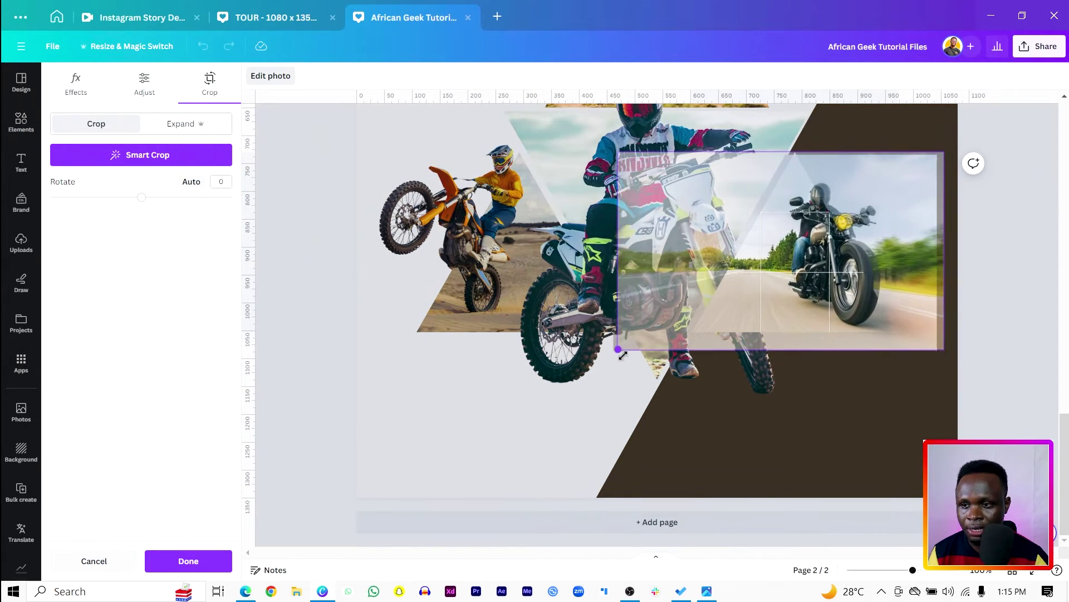
{"action": "left_click_drag", "start_coordinate": [912, 201], "coordinate": [904, 202]}
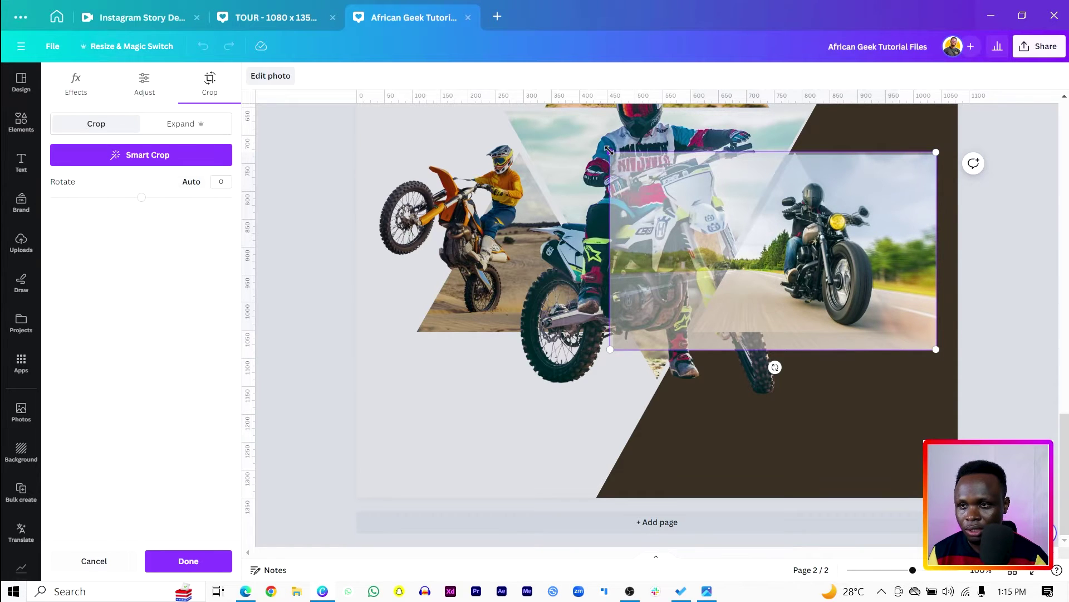
{"action": "left_click_drag", "start_coordinate": [935, 153], "coordinate": [938, 156]}
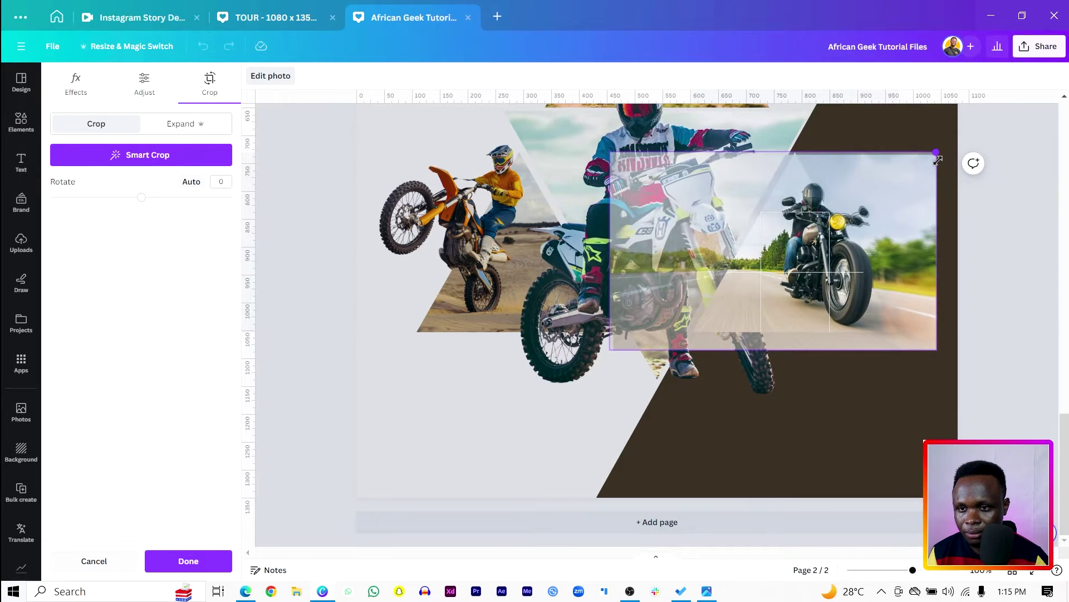
{"action": "left_click_drag", "start_coordinate": [911, 249], "coordinate": [915, 251]}
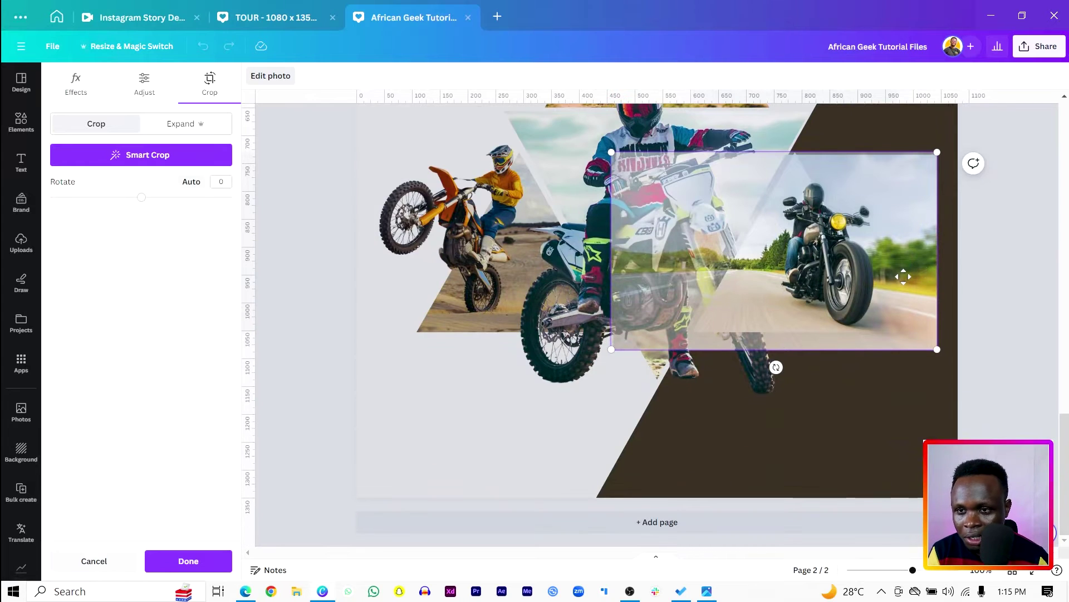
{"action": "left_click", "coordinate": [1019, 242]}
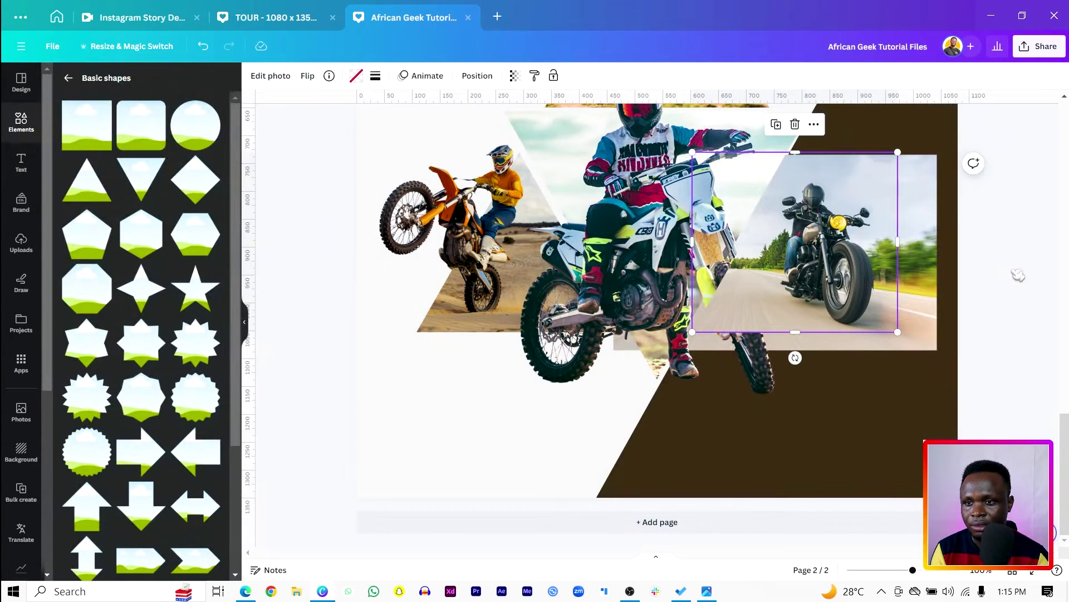
{"action": "double_click", "coordinate": [851, 301]}
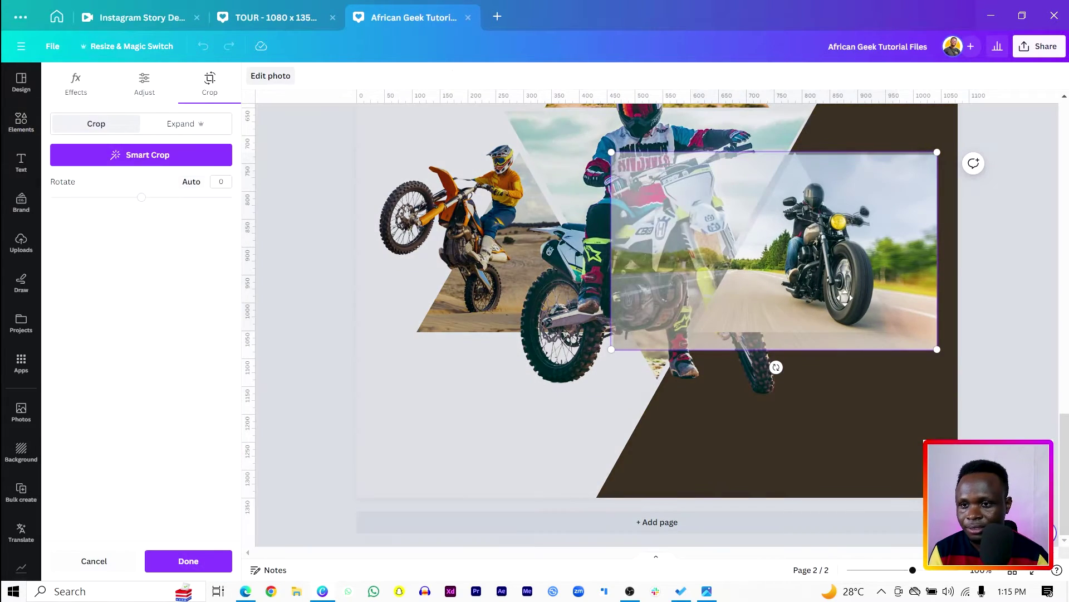
{"action": "left_click", "coordinate": [1011, 292]}
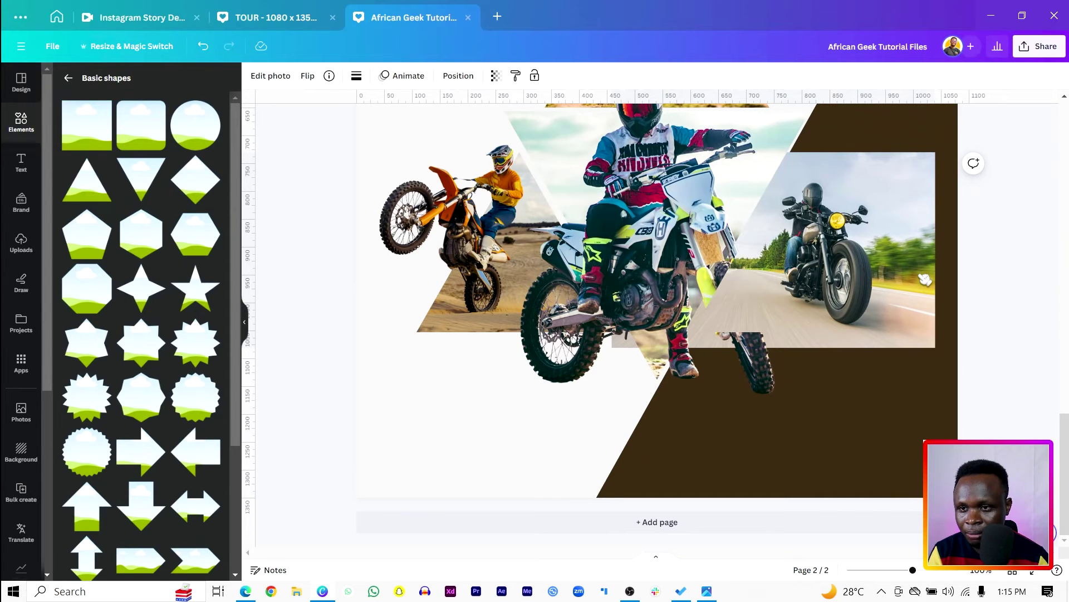
Remove the background from the loose road motorcycle photo, leaving the rider cut-out extending past the right triangle.
{"action": "left_click", "coordinate": [925, 279]}
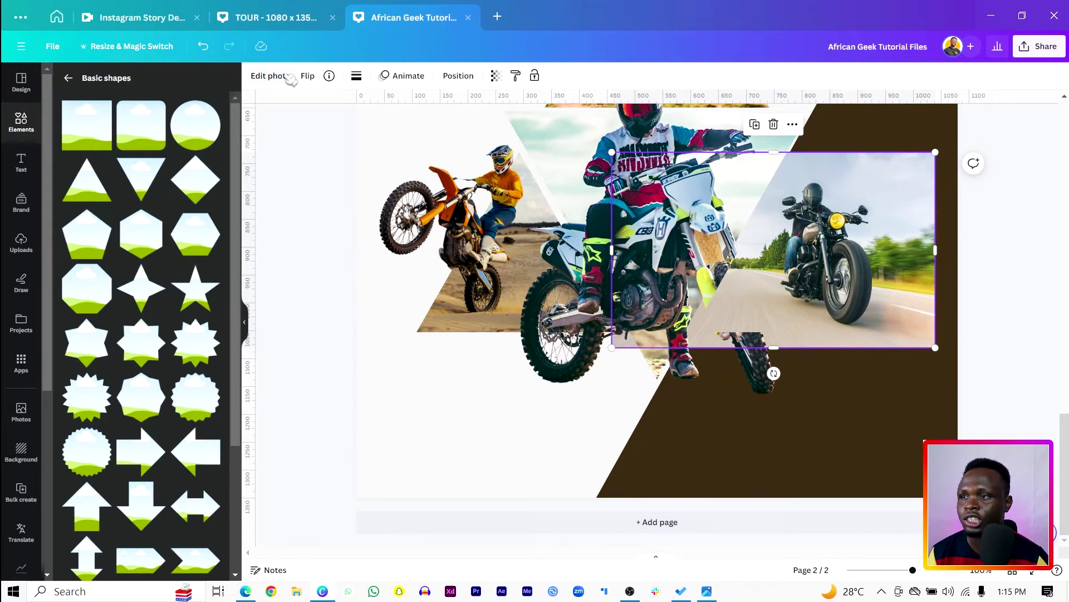
{"action": "left_click", "coordinate": [270, 75]}
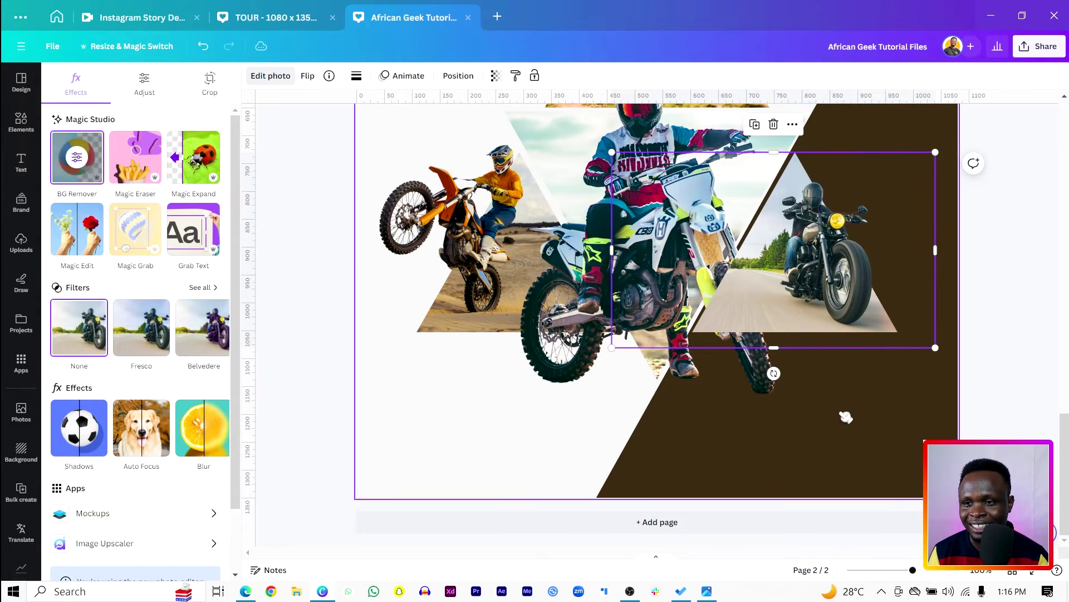
{"action": "left_click", "coordinate": [756, 388]}
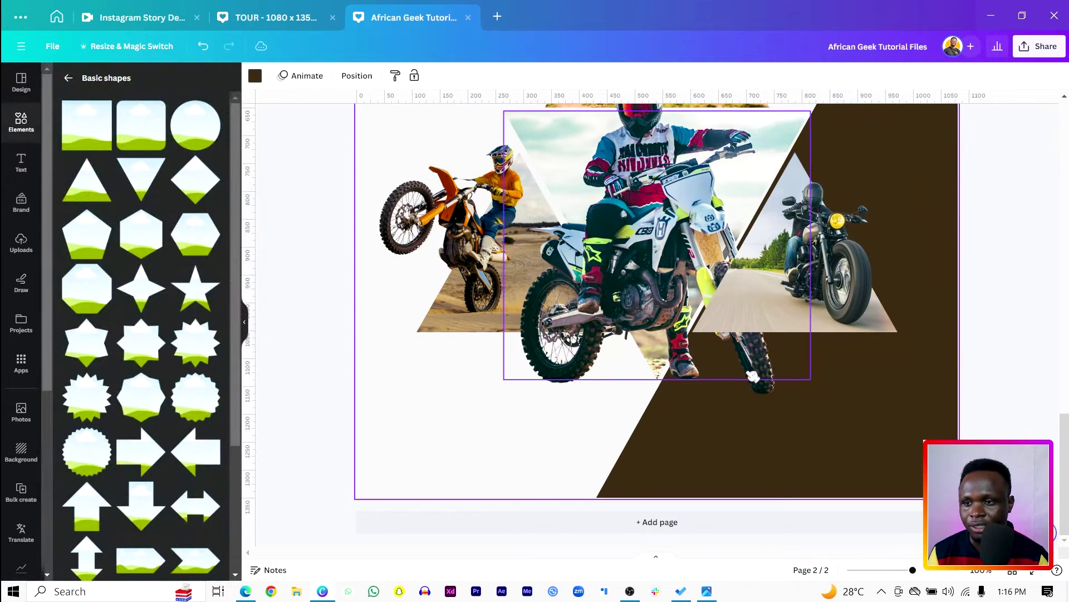
Examine how the rider cut-outs overlap the triangle photos across page 2.
{"action": "left_click", "coordinate": [613, 144]}
{"action": "left_click", "coordinate": [564, 387]}
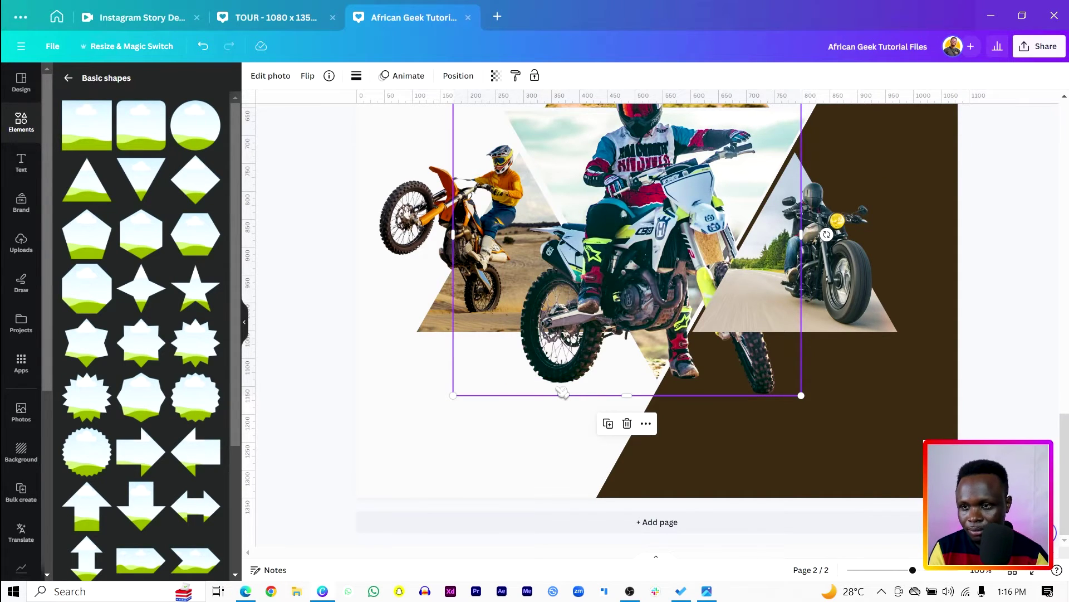
{"action": "scroll", "coordinate": [968, 434], "scroll_direction": "up", "scroll_amount": 3}
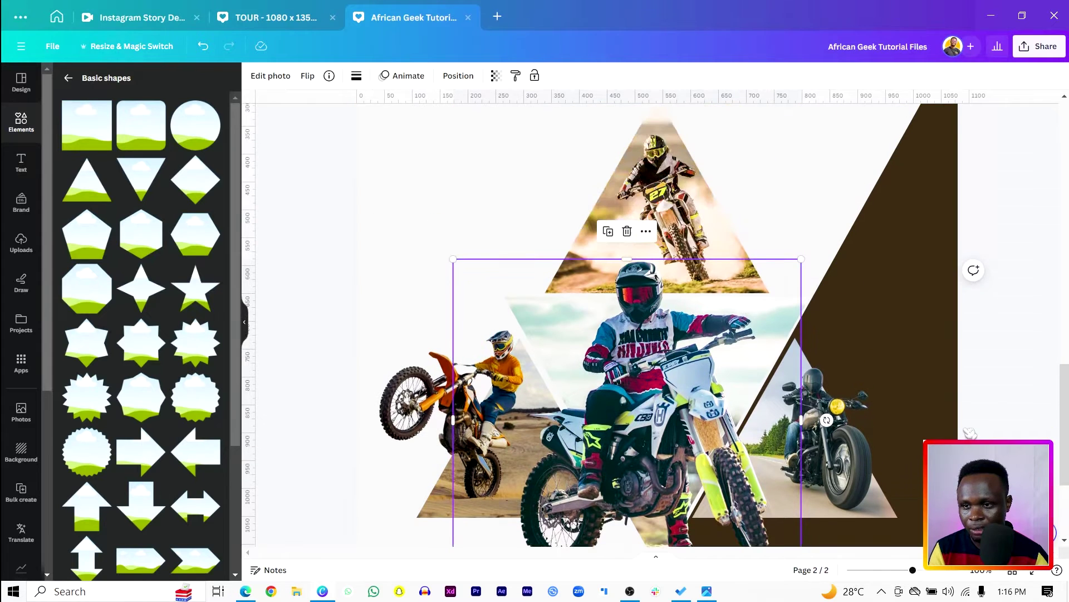
{"action": "scroll", "coordinate": [914, 418], "scroll_direction": "down", "scroll_amount": 3}
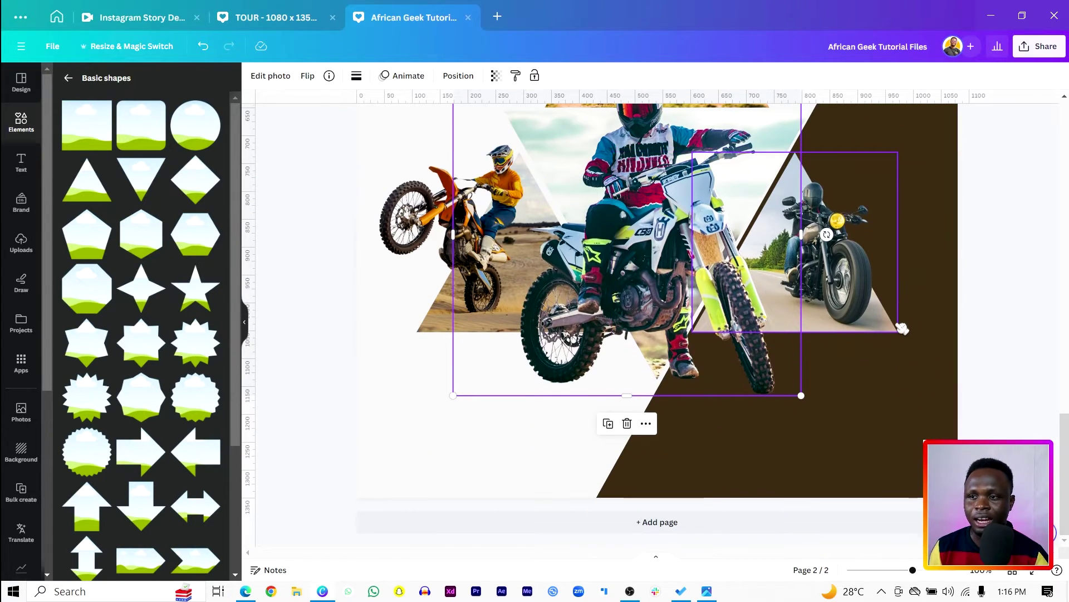
{"action": "scroll", "coordinate": [903, 329], "scroll_direction": "up", "scroll_amount": 3}
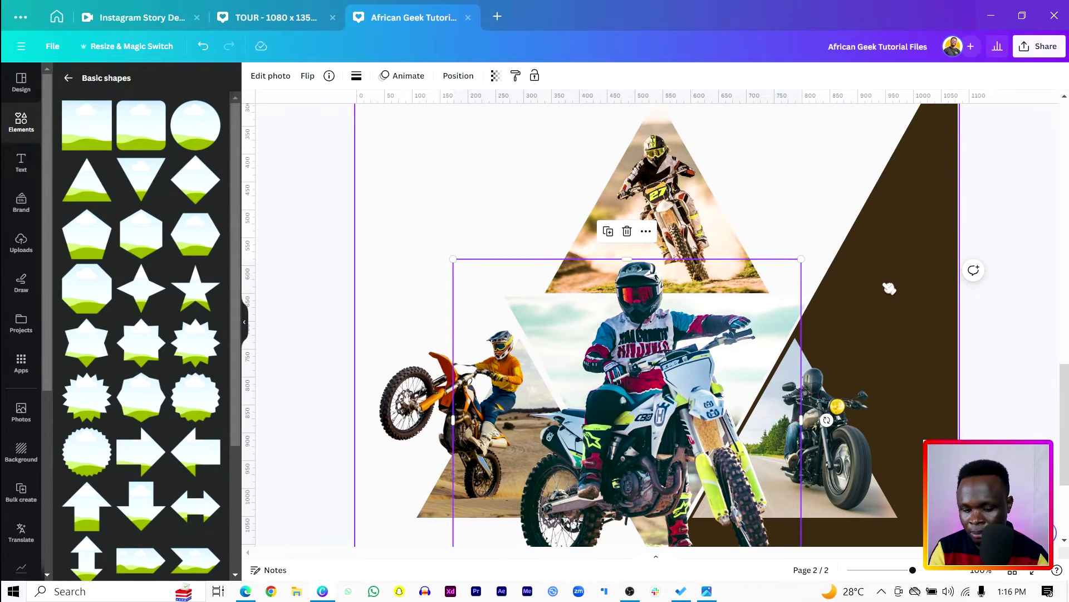
{"action": "scroll", "coordinate": [890, 288], "scroll_direction": "down", "scroll_amount": 4}
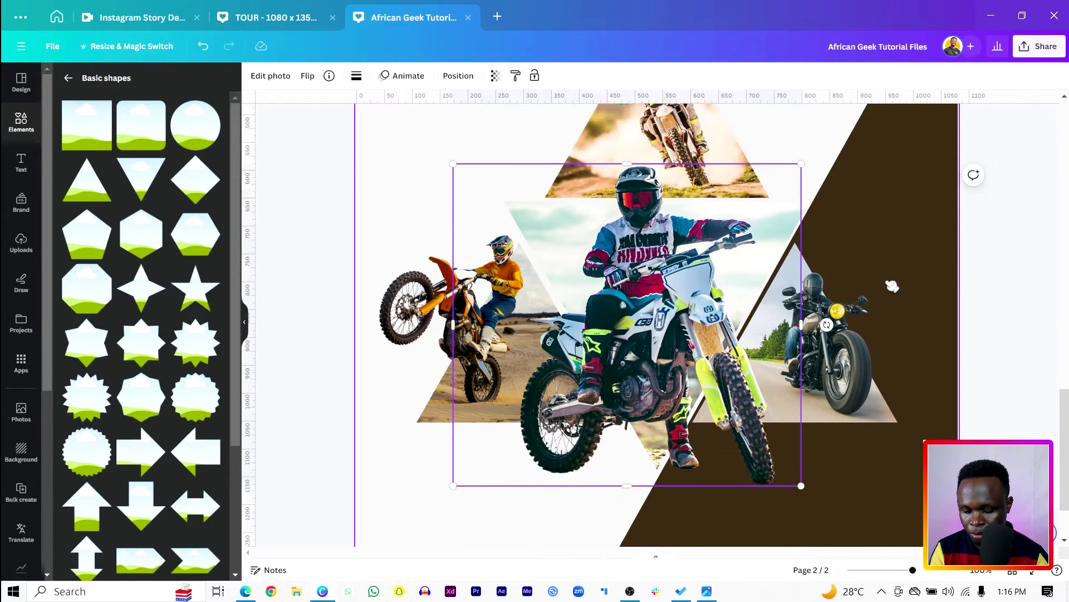
{"action": "scroll", "coordinate": [891, 287], "scroll_direction": "down", "scroll_amount": 5}
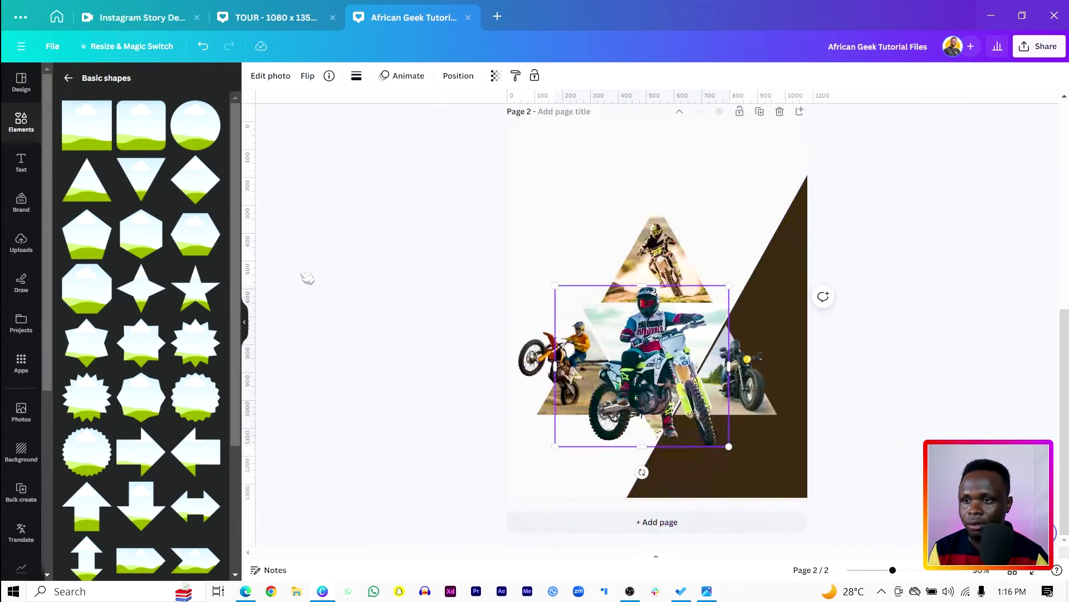
Shorten the tilted white rectangle from both ends to about 1738 px, keeping the page's light area covered.
{"action": "scroll", "coordinate": [529, 148], "scroll_direction": "down", "scroll_amount": 2}
{"action": "left_click", "coordinate": [554, 146]}
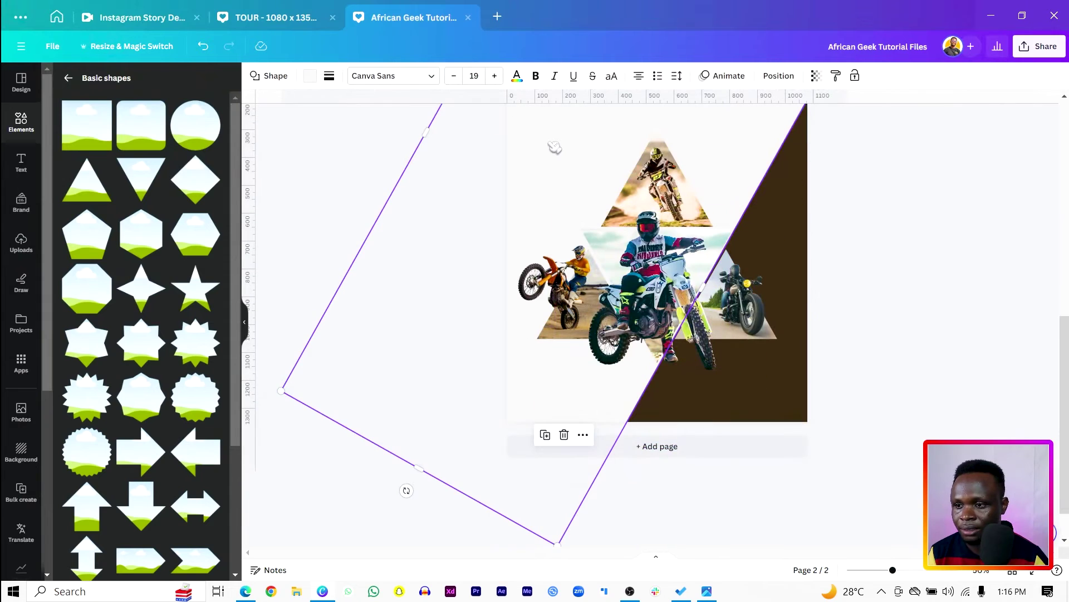
{"action": "left_click_drag", "start_coordinate": [408, 465], "coordinate": [445, 419]}
{"action": "scroll", "coordinate": [802, 425], "scroll_direction": "up", "scroll_amount": 5}
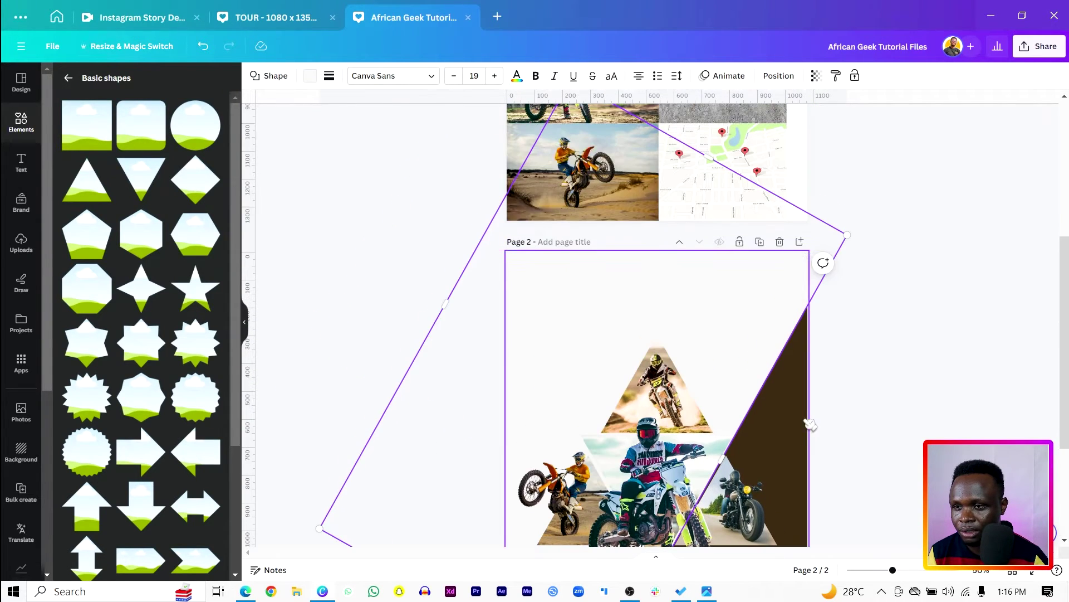
{"action": "left_click_drag", "start_coordinate": [747, 186], "coordinate": [727, 205]}
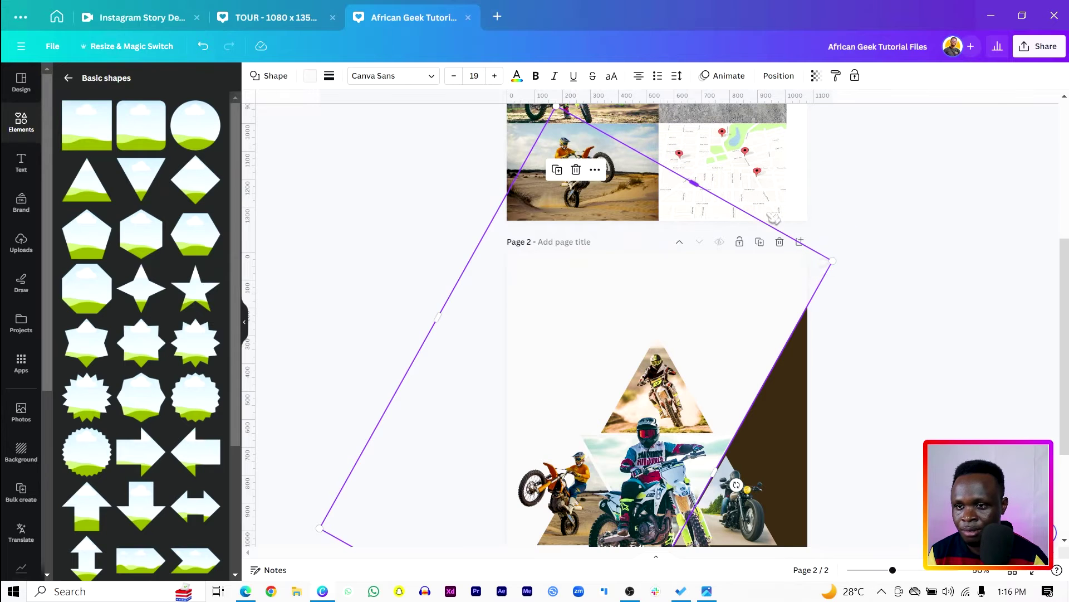
{"action": "left_click", "coordinate": [958, 253]}
Copy the grey concrete texture from page 1 to page 2 and place it near the page's upper-left corner.
{"action": "left_click", "coordinate": [754, 274]}
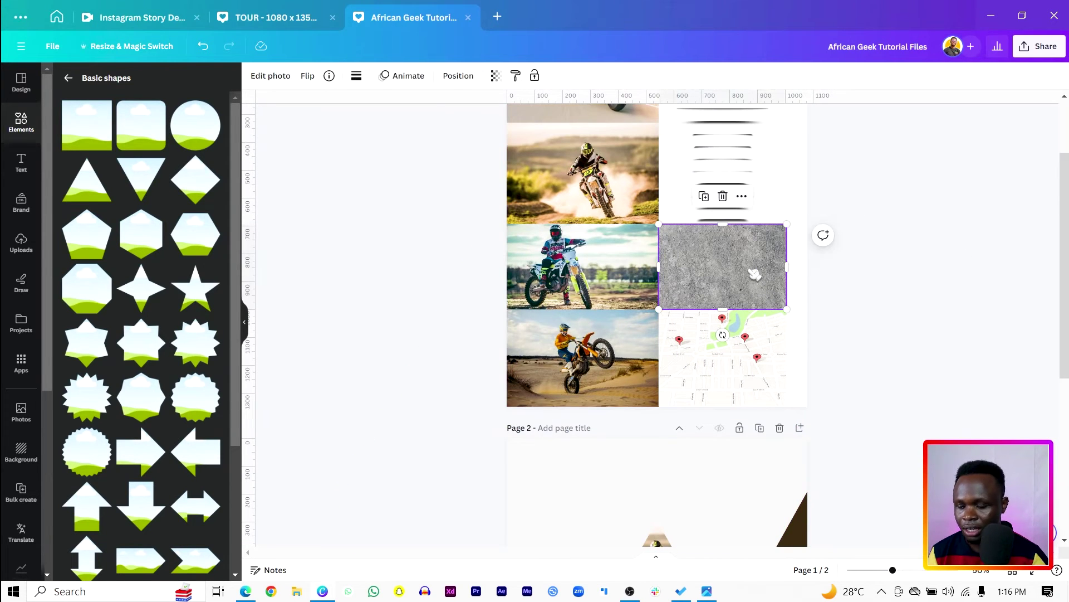
{"action": "scroll", "coordinate": [755, 274], "scroll_direction": "down", "scroll_amount": 3}
{"action": "scroll", "coordinate": [754, 274], "scroll_direction": "up", "scroll_amount": 3}
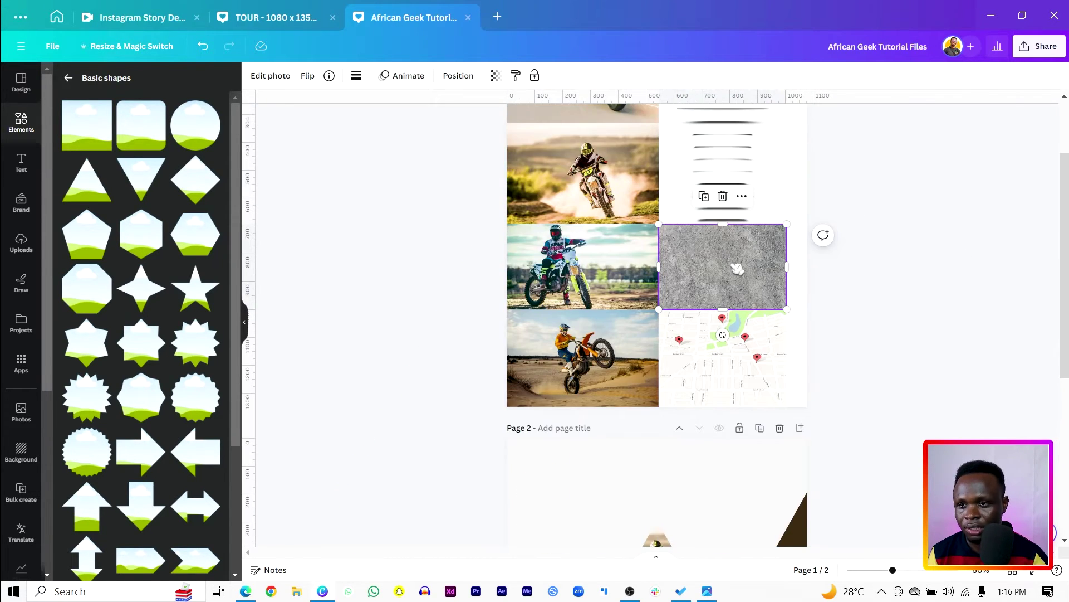
{"action": "scroll", "coordinate": [740, 270], "scroll_direction": "down", "scroll_amount": 2}
{"action": "scroll", "coordinate": [926, 280], "scroll_direction": "down", "scroll_amount": 3}
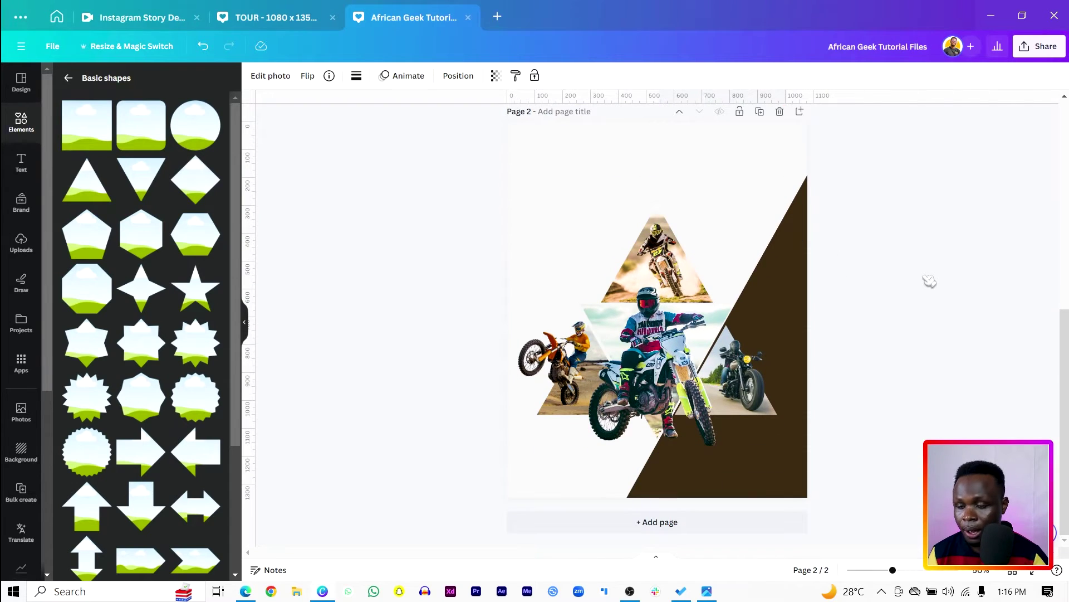
{"action": "key", "text": "ctrl+v"}
{"action": "left_click_drag", "start_coordinate": [759, 361], "coordinate": [573, 190]}
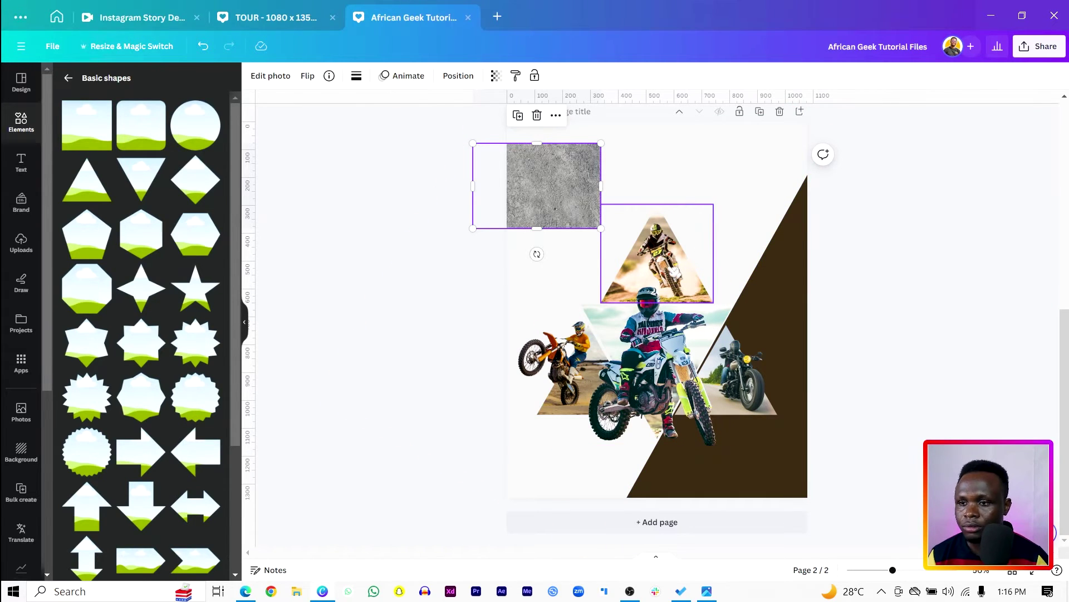
Check the tilted white rectangle's rotation and set the concrete texture's rotation to the same 29.3°.
{"action": "left_click", "coordinate": [792, 178]}
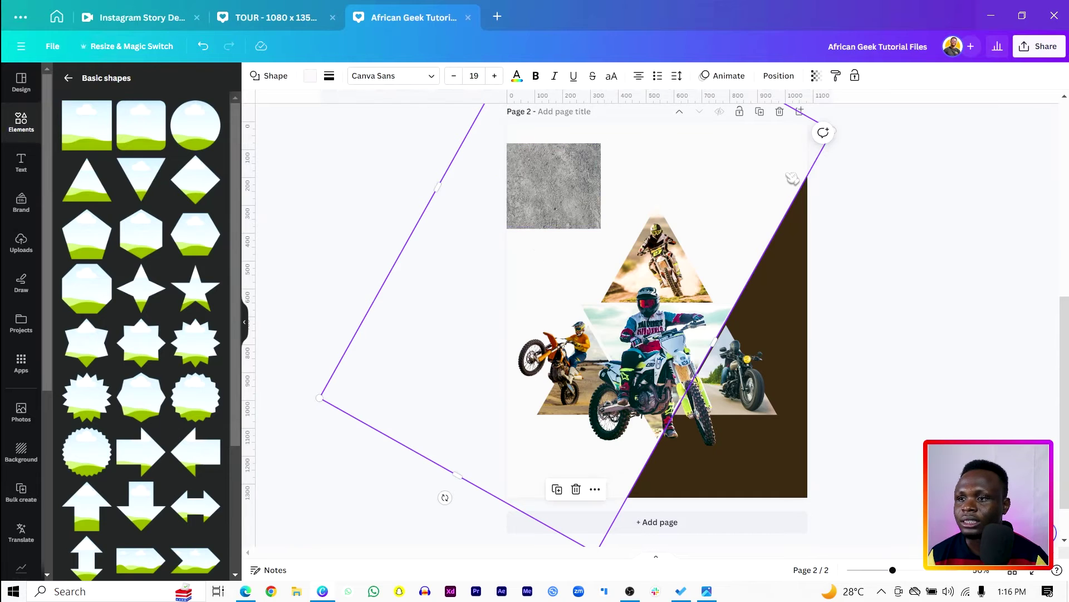
{"action": "left_click", "coordinate": [787, 81]}
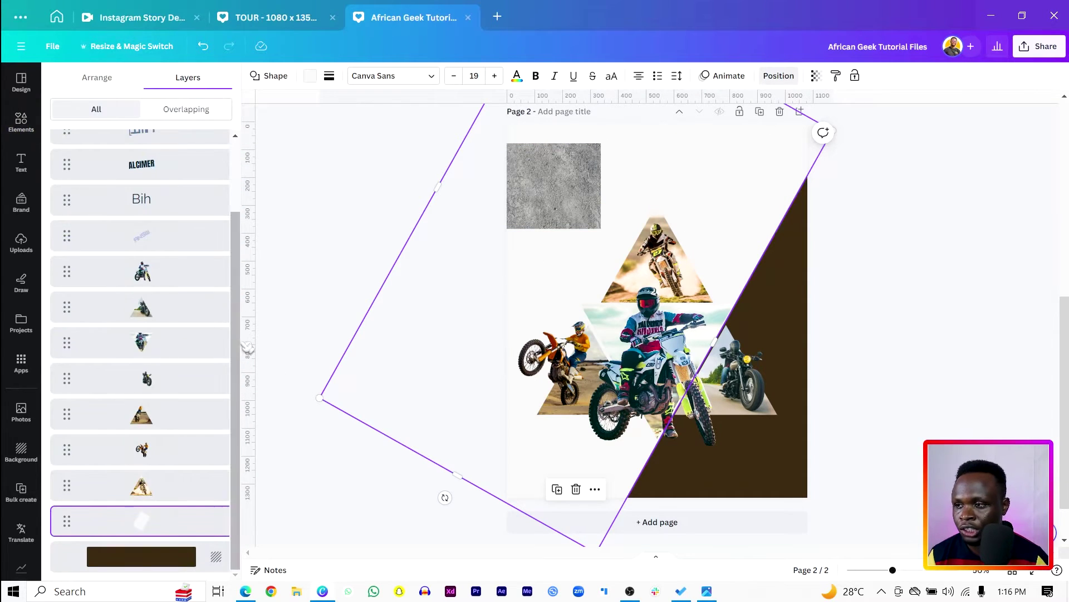
{"action": "left_click", "coordinate": [95, 80]}
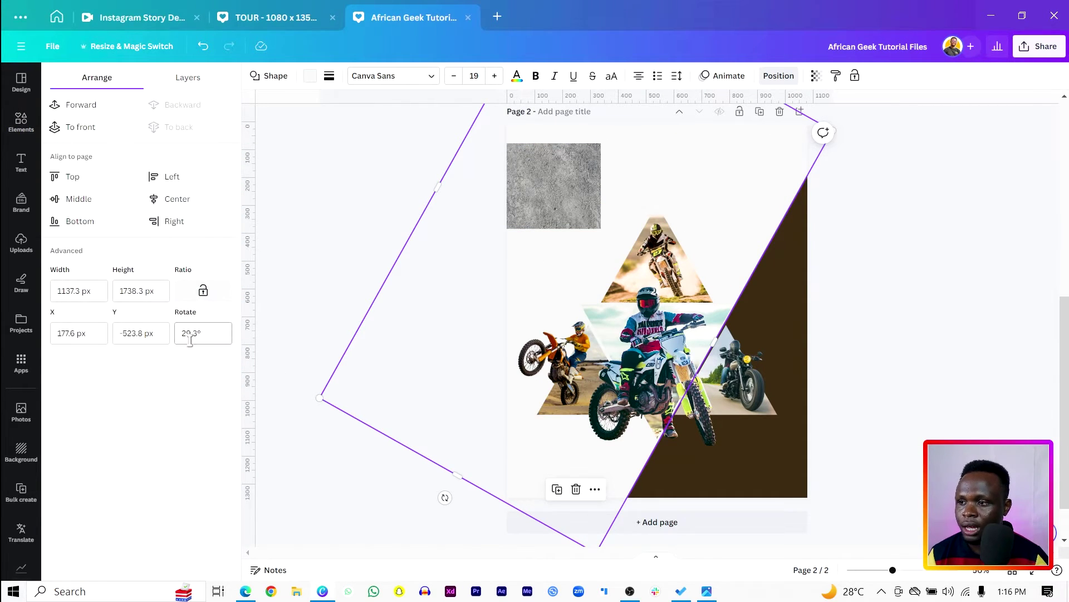
{"action": "left_click", "coordinate": [550, 197]}
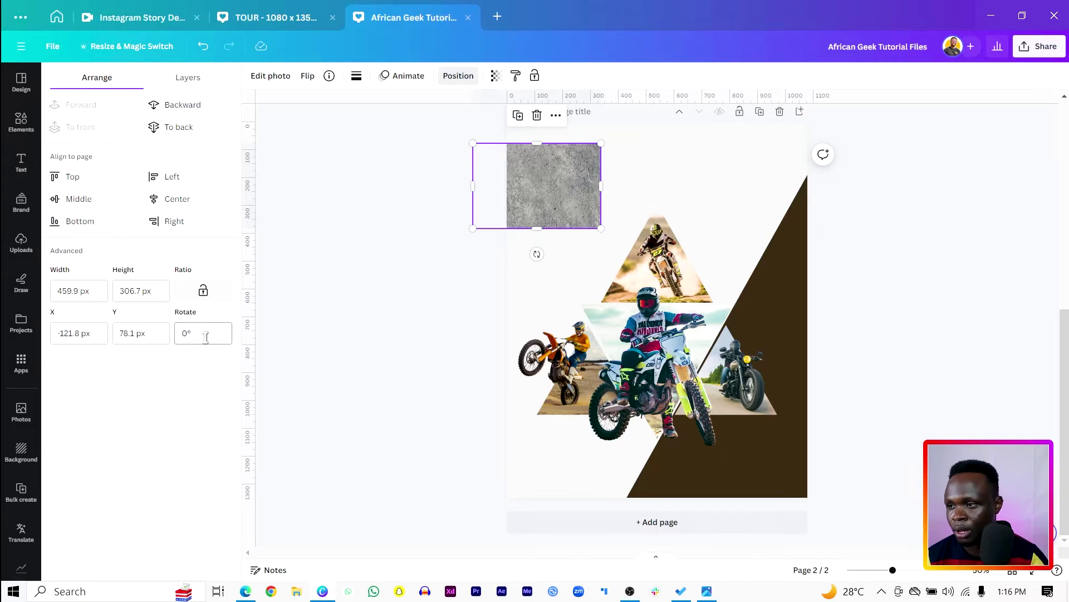
{"action": "key", "text": "Num_Lock"}
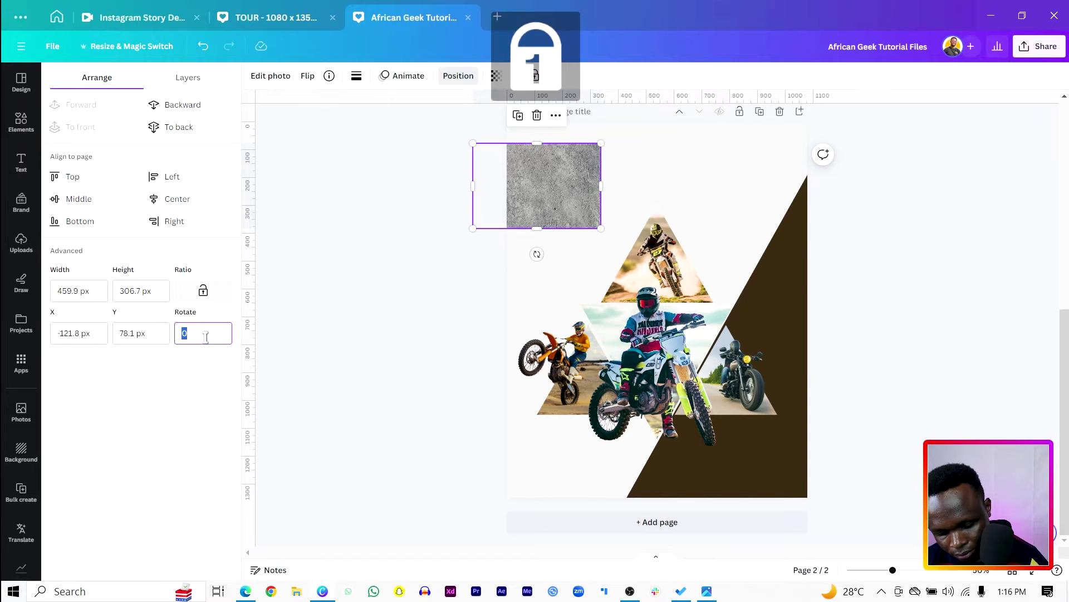
{"action": "left_click", "coordinate": [205, 336]}
{"action": "type", "text": "29.3"}
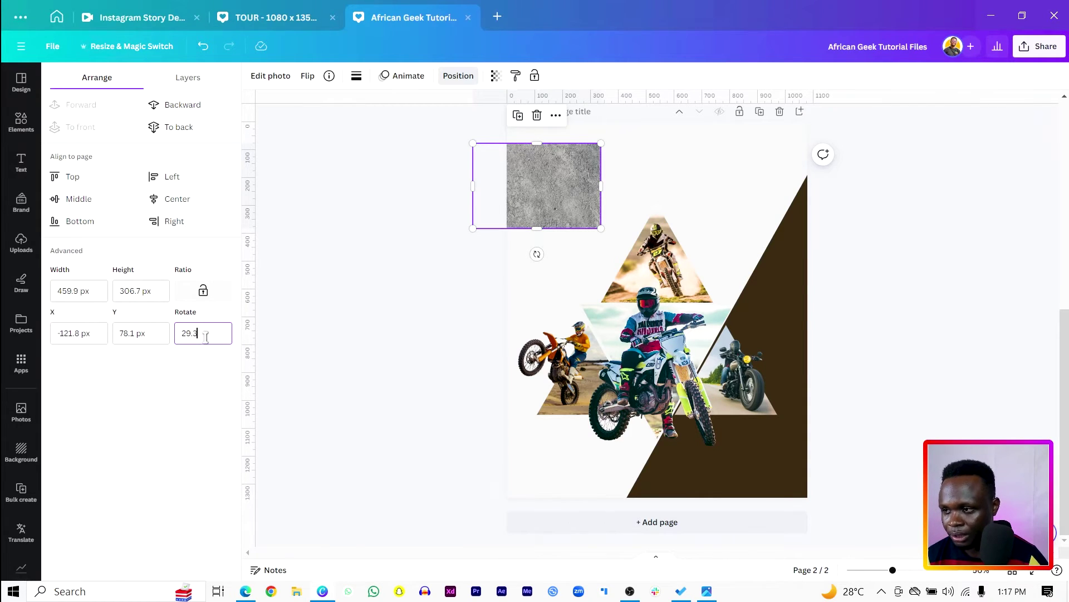
{"action": "key", "text": "Return"}
Stretch the tilted concrete texture to about 1077 x 1687 px over the white area, aligned with the brown area's diagonal edge.
{"action": "left_click_drag", "start_coordinate": [547, 206], "coordinate": [508, 486]}
{"action": "left_click_drag", "start_coordinate": [594, 285], "coordinate": [452, 196]}
{"action": "left_click_drag", "start_coordinate": [813, 162], "coordinate": [832, 127]}
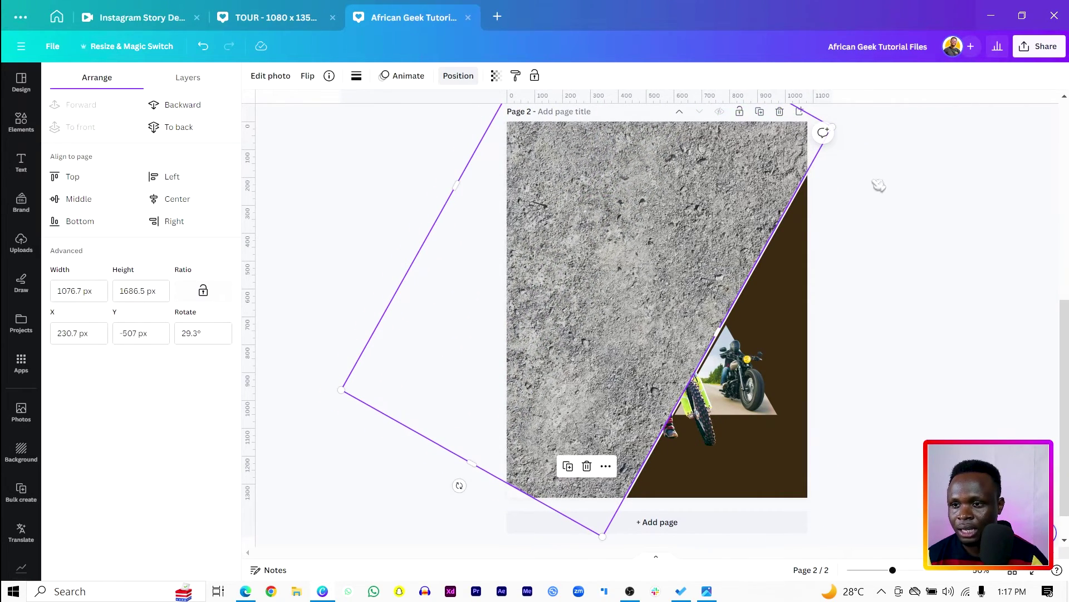
{"action": "left_click", "coordinate": [744, 169]}
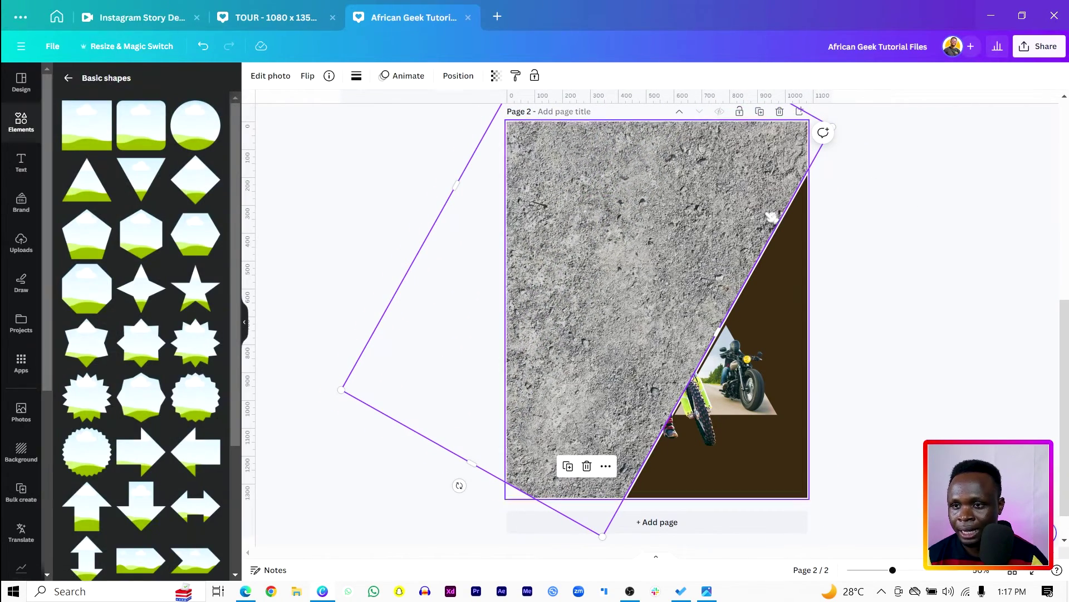
{"action": "left_click", "coordinate": [744, 169]}
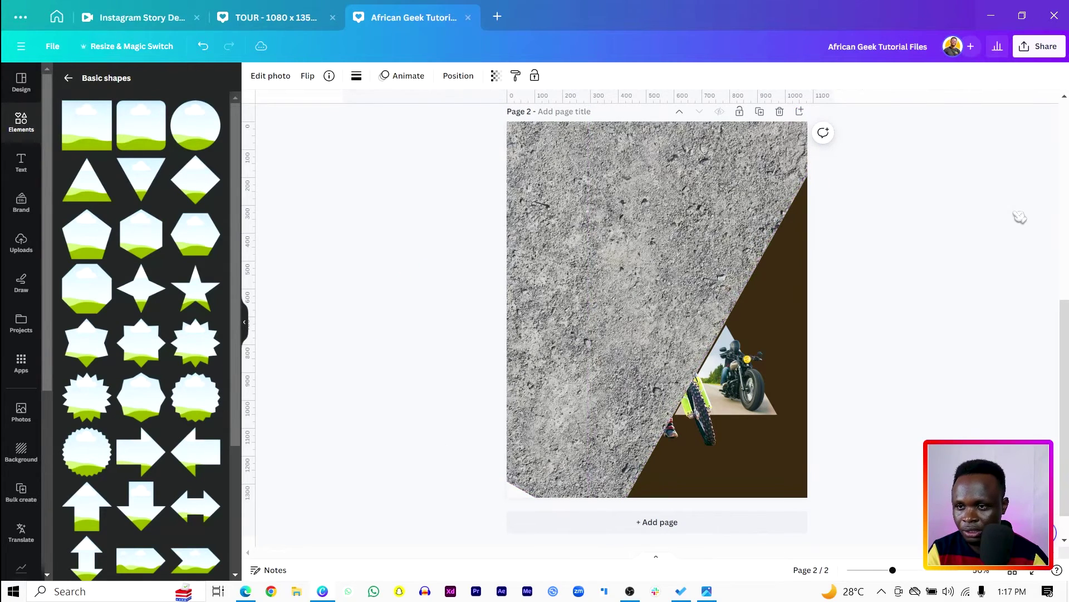
Extend the concrete texture over the page's lower-left corner and move its layer beneath the photos, just above the white rectangle.
{"action": "left_click", "coordinate": [521, 469]}
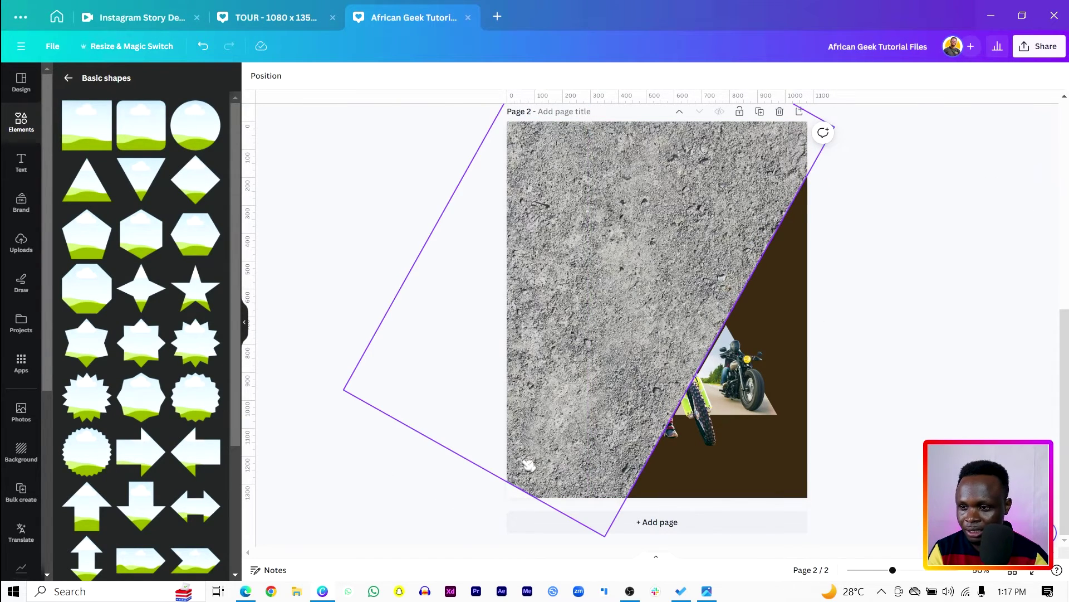
{"action": "left_click_drag", "start_coordinate": [508, 485], "coordinate": [501, 510]}
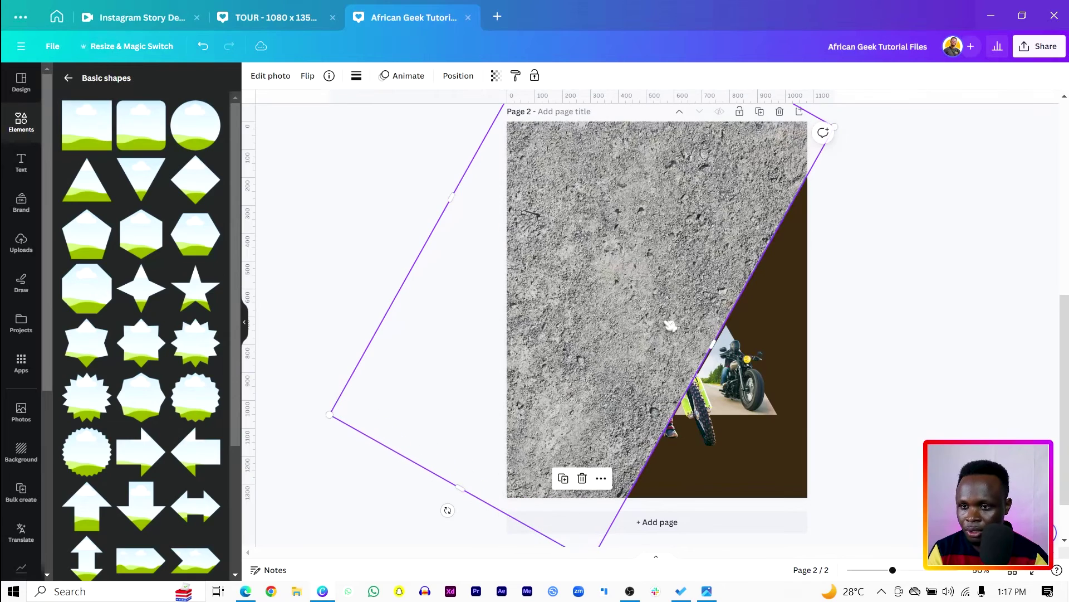
{"action": "right_click", "coordinate": [728, 217]}
{"action": "left_click", "coordinate": [879, 355]}
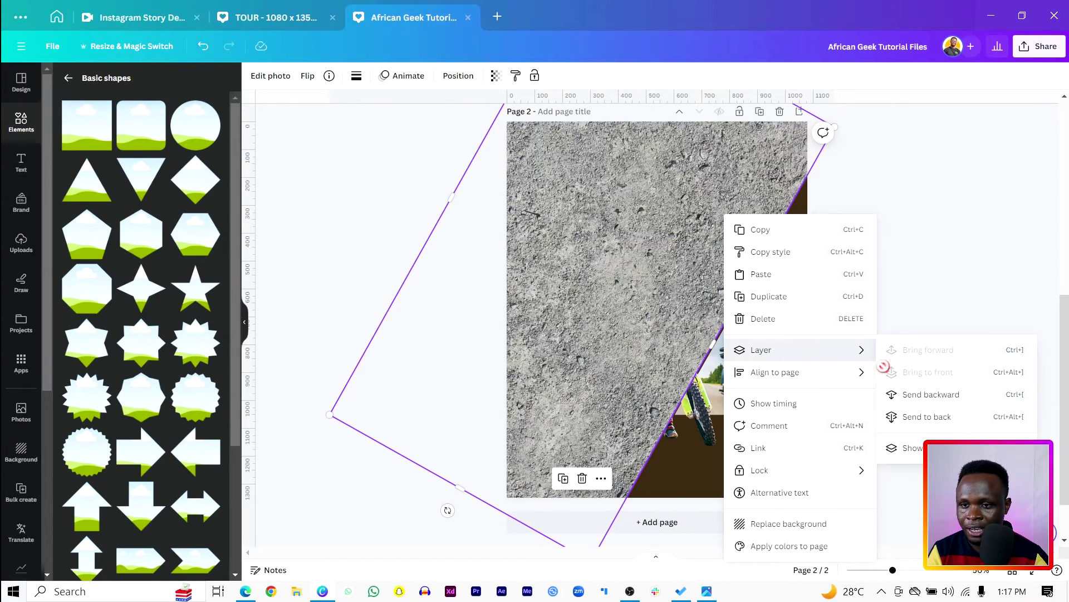
{"action": "left_click", "coordinate": [904, 450]}
{"action": "left_click_drag", "start_coordinate": [143, 144], "coordinate": [151, 519]}
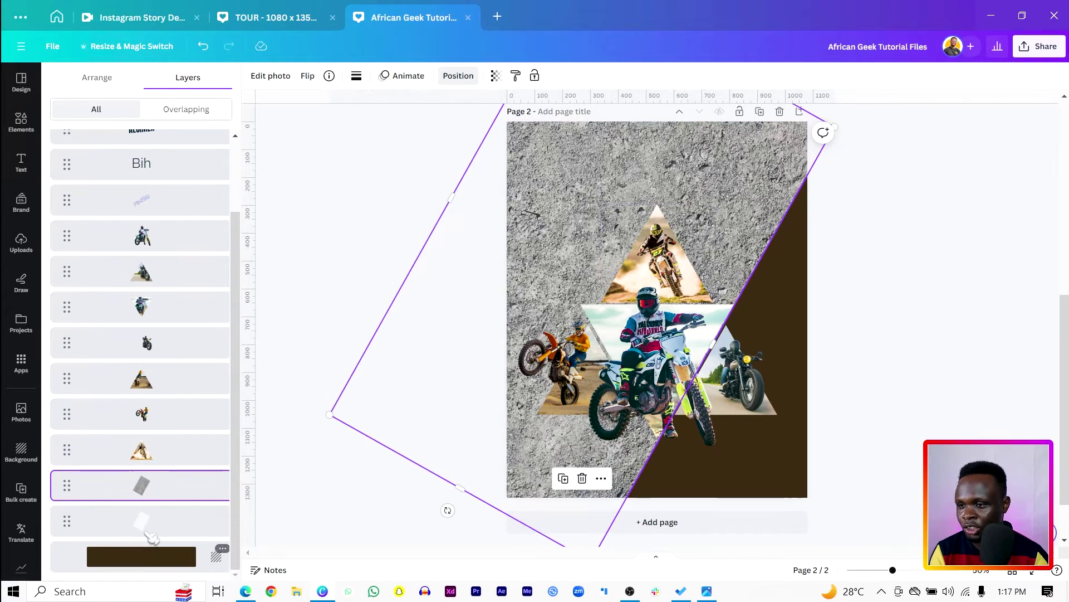
Set the concrete texture's transparency to 21.
{"action": "left_click", "coordinate": [495, 76]}
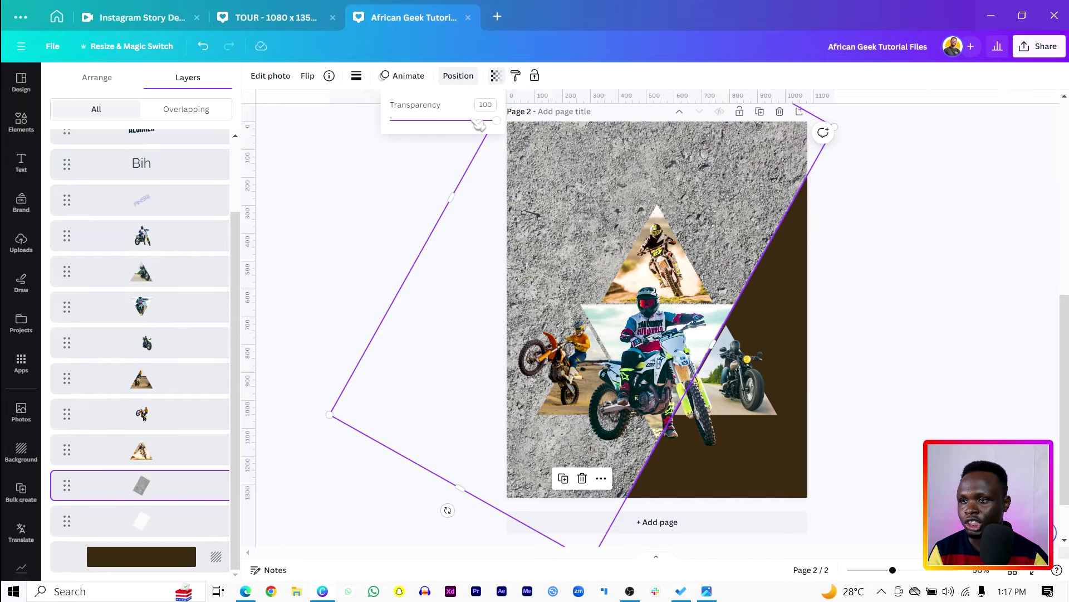
{"action": "left_click_drag", "start_coordinate": [496, 125], "coordinate": [429, 129]}
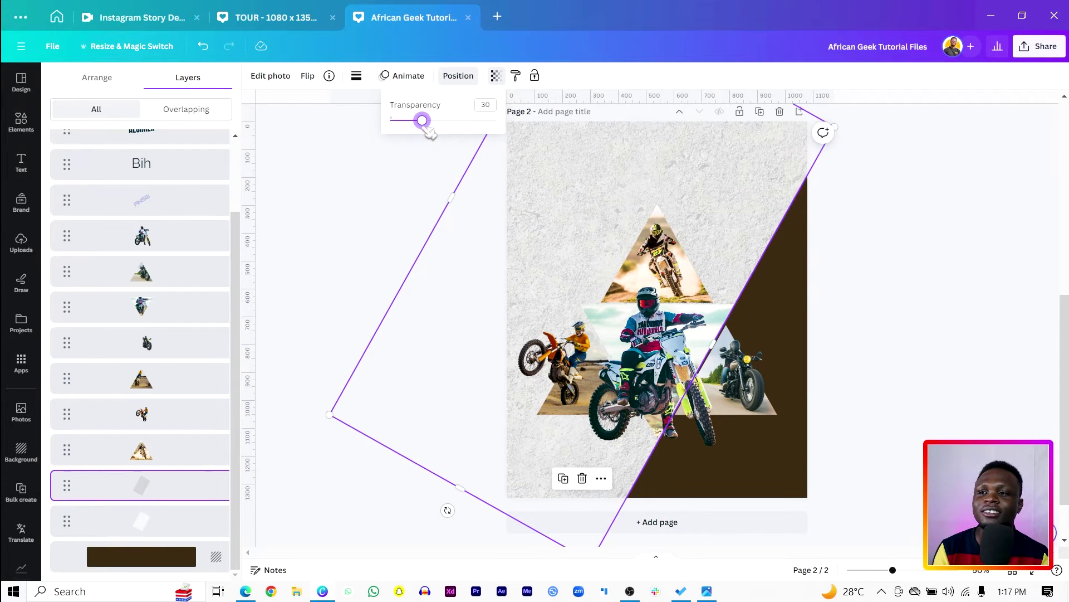
{"action": "left_click_drag", "start_coordinate": [430, 131], "coordinate": [419, 132]}
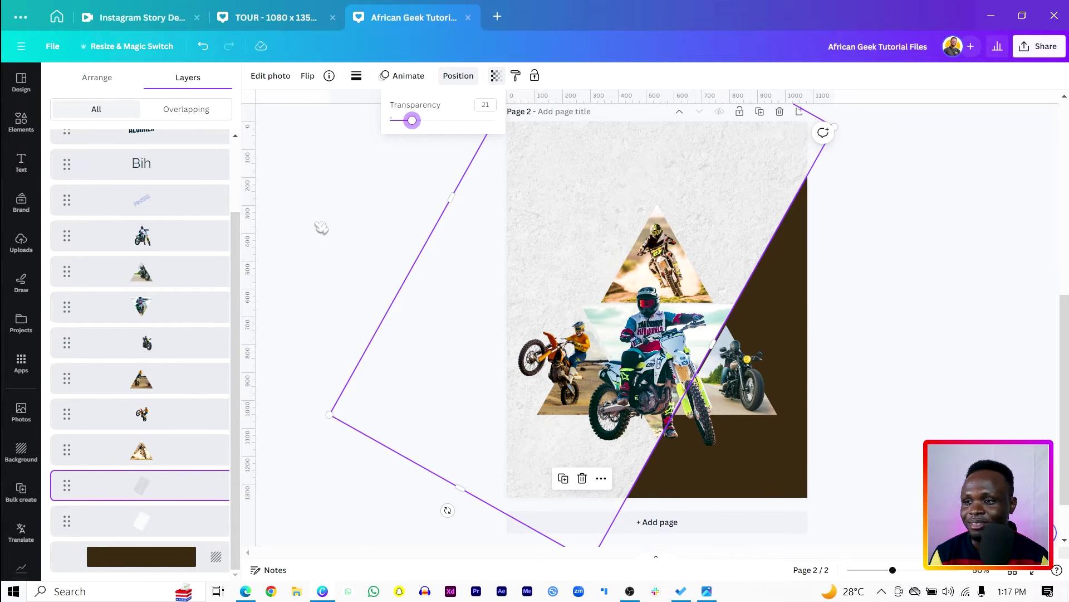
Copy the map image from page 1 to page 2 and place it above the top triangle photo.
{"action": "scroll", "coordinate": [356, 231], "scroll_direction": "up", "scroll_amount": 3}
{"action": "left_click", "coordinate": [730, 209]}
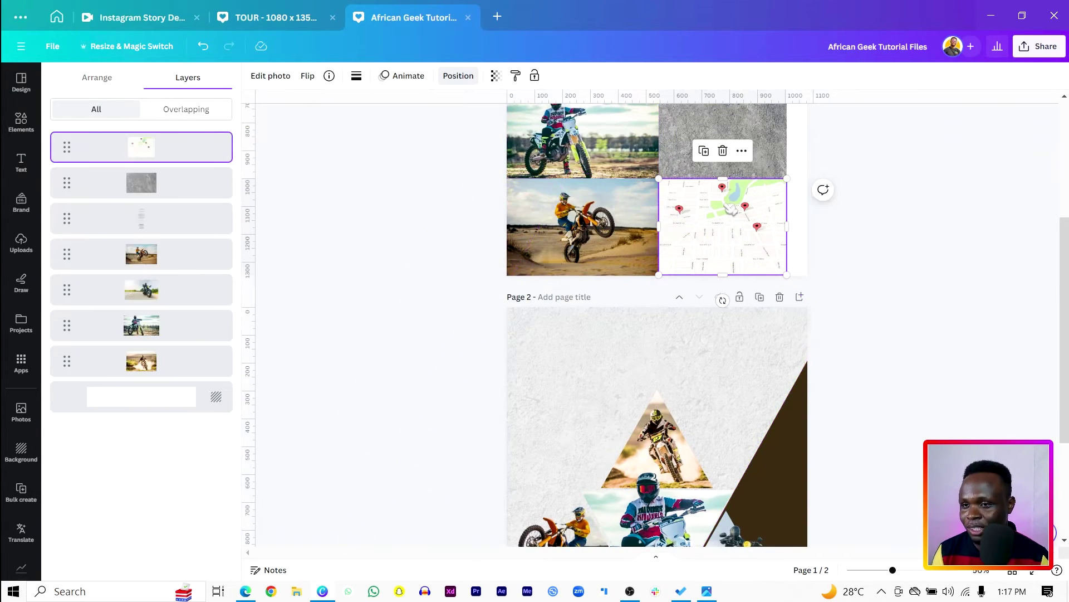
{"action": "scroll", "coordinate": [730, 209], "scroll_direction": "down", "scroll_amount": 3}
{"action": "key", "text": "ctrl+v"}
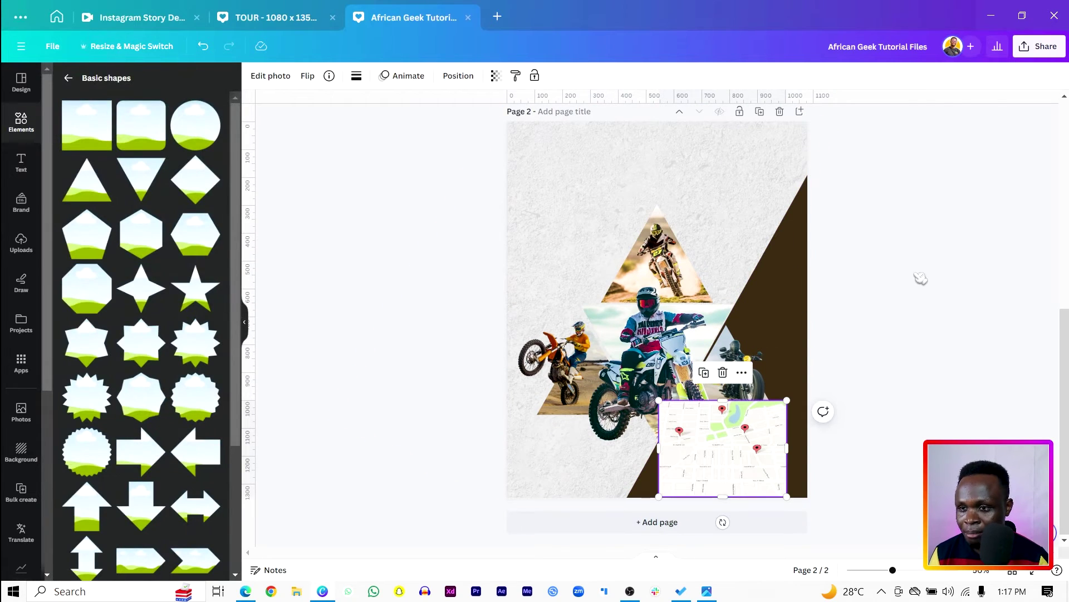
{"action": "left_click_drag", "start_coordinate": [763, 482], "coordinate": [719, 198]}
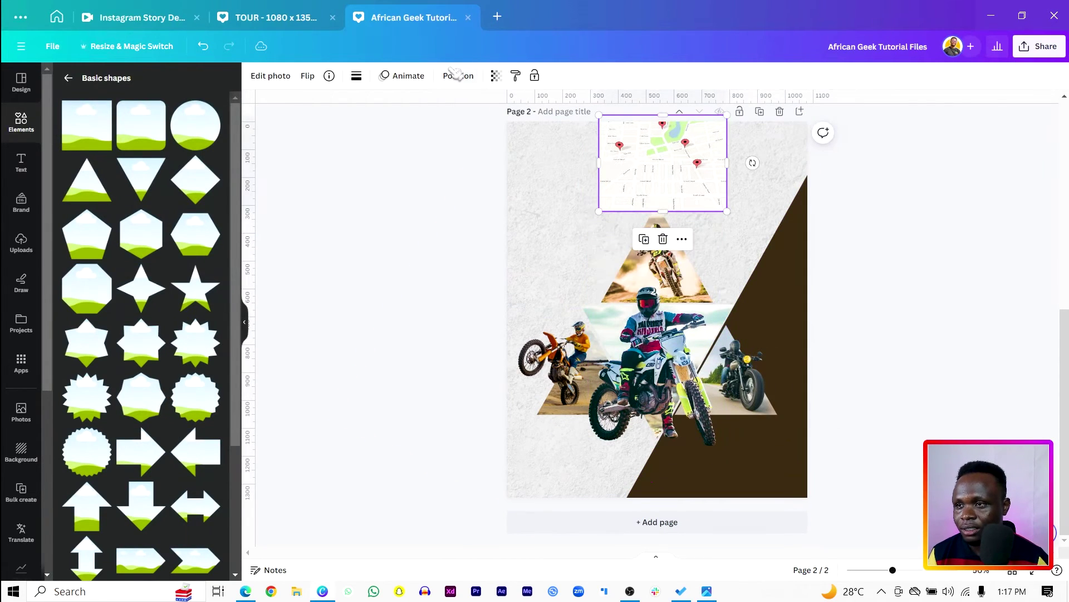
Rotate the map by 29.3° and enlarge it to about 1174 x 1736 px over the light area, aligned with the brown diagonal edge.
{"action": "left_click", "coordinate": [459, 75]}
{"action": "left_click", "coordinate": [97, 78]}
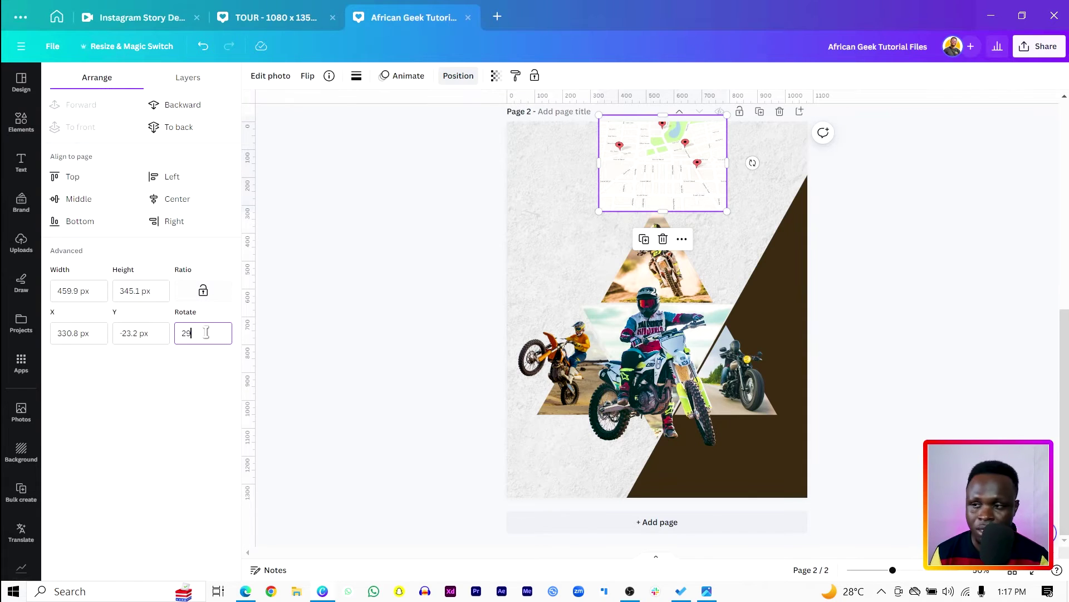
{"action": "key", "text": "Return"}
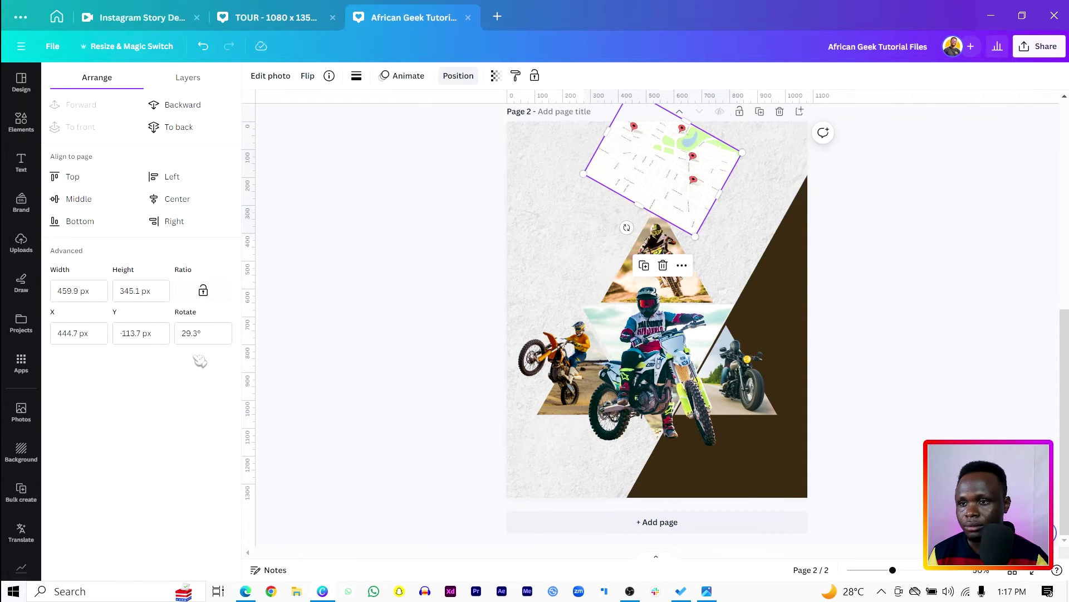
{"action": "left_click_drag", "start_coordinate": [628, 201], "coordinate": [482, 485]}
{"action": "left_click_drag", "start_coordinate": [706, 206], "coordinate": [788, 209]}
{"action": "left_click_drag", "start_coordinate": [755, 158], "coordinate": [787, 100]}
{"action": "left_click_drag", "start_coordinate": [567, 202], "coordinate": [418, 120]}
Make the map more transparent and move its layer beneath the photos, just above the concrete texture.
{"action": "left_click", "coordinate": [496, 76]}
{"action": "left_click", "coordinate": [179, 78]}
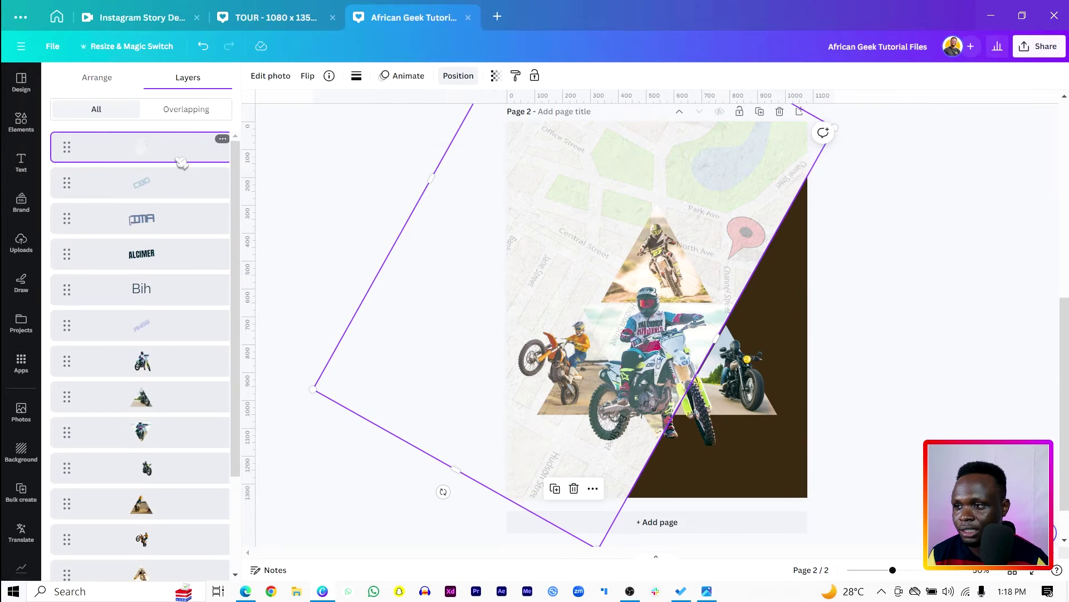
{"action": "left_click_drag", "start_coordinate": [179, 177], "coordinate": [164, 485]}
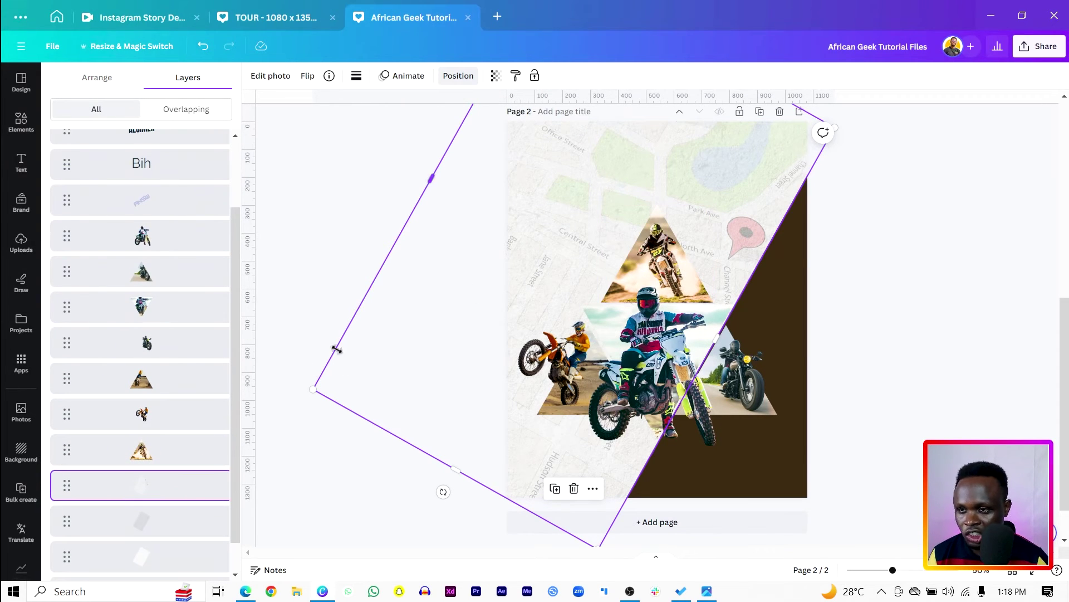
Try the Blur effect on the whole map image and undo it.
{"action": "left_click", "coordinate": [110, 83]}
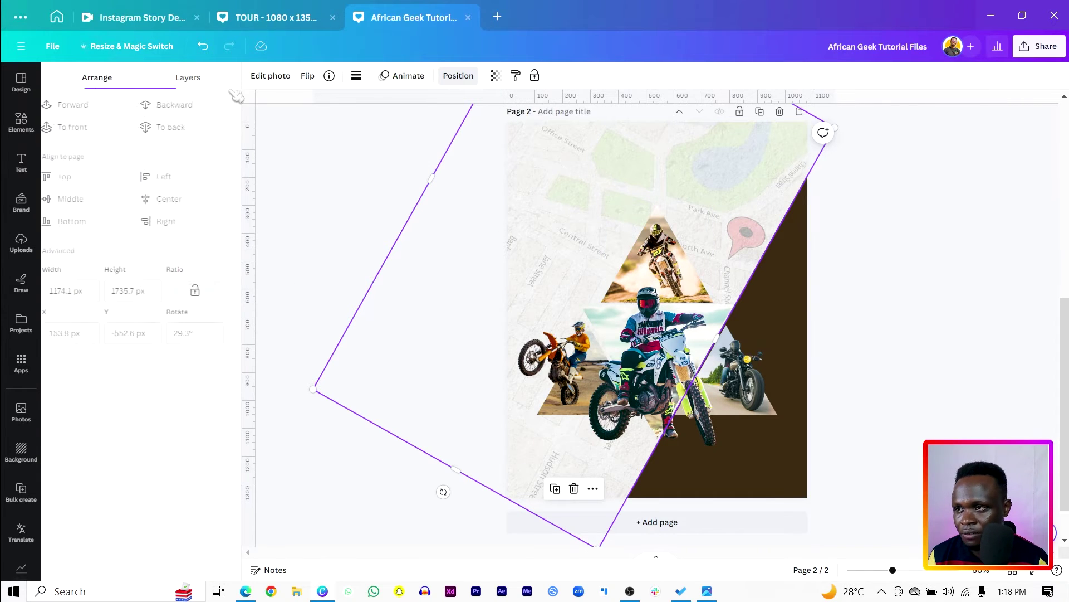
{"action": "left_click", "coordinate": [270, 76]}
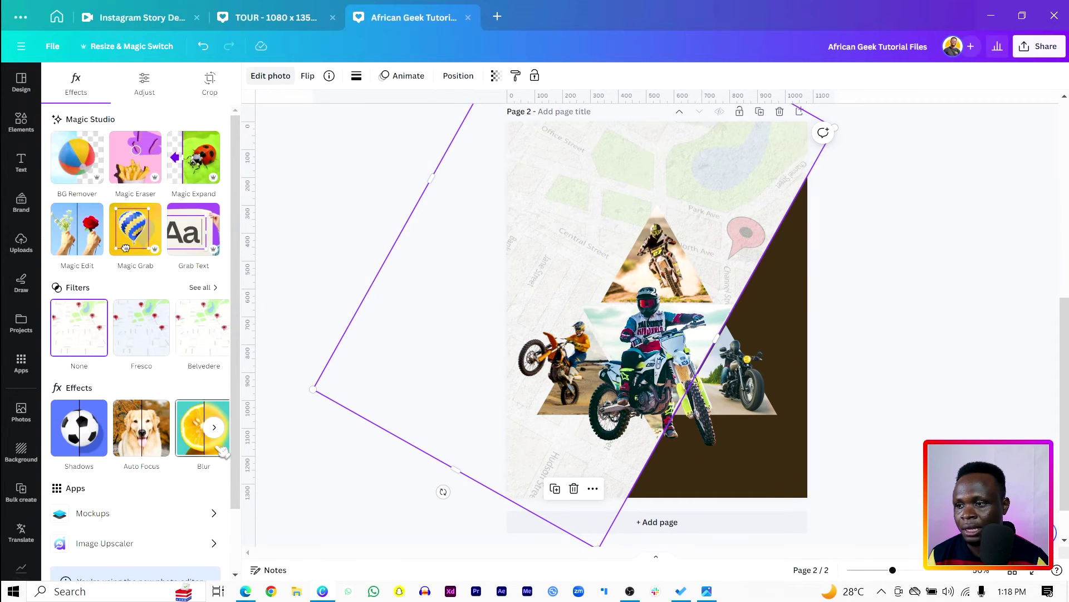
{"action": "left_click", "coordinate": [195, 432]}
{"action": "left_click", "coordinate": [175, 111]}
{"action": "left_click_drag", "start_coordinate": [62, 161], "coordinate": [94, 162]}
{"action": "left_click", "coordinate": [71, 81]}
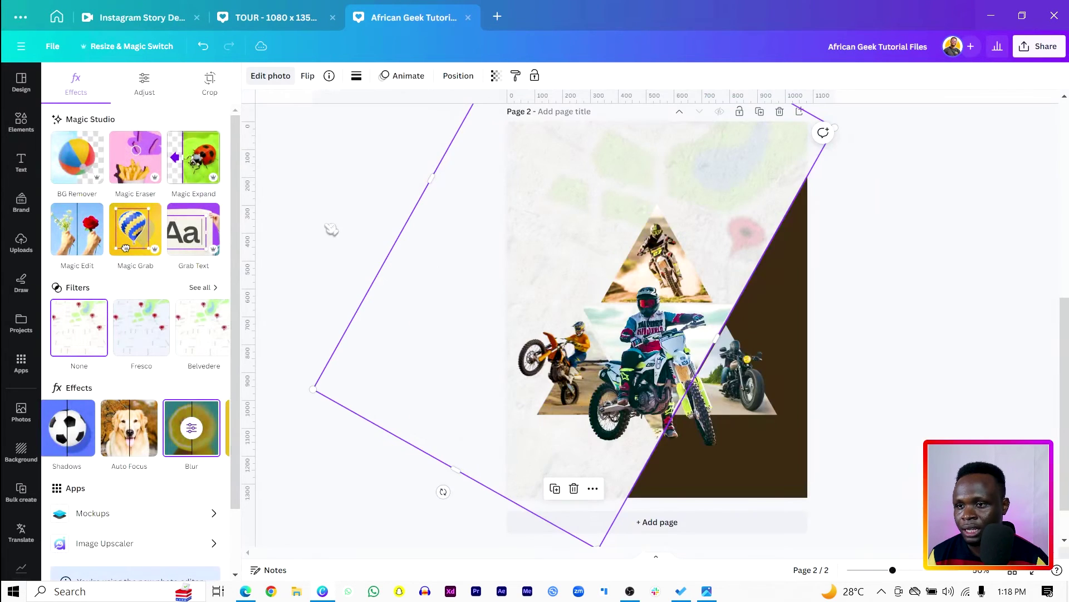
{"action": "key", "text": "ctrl+z"}
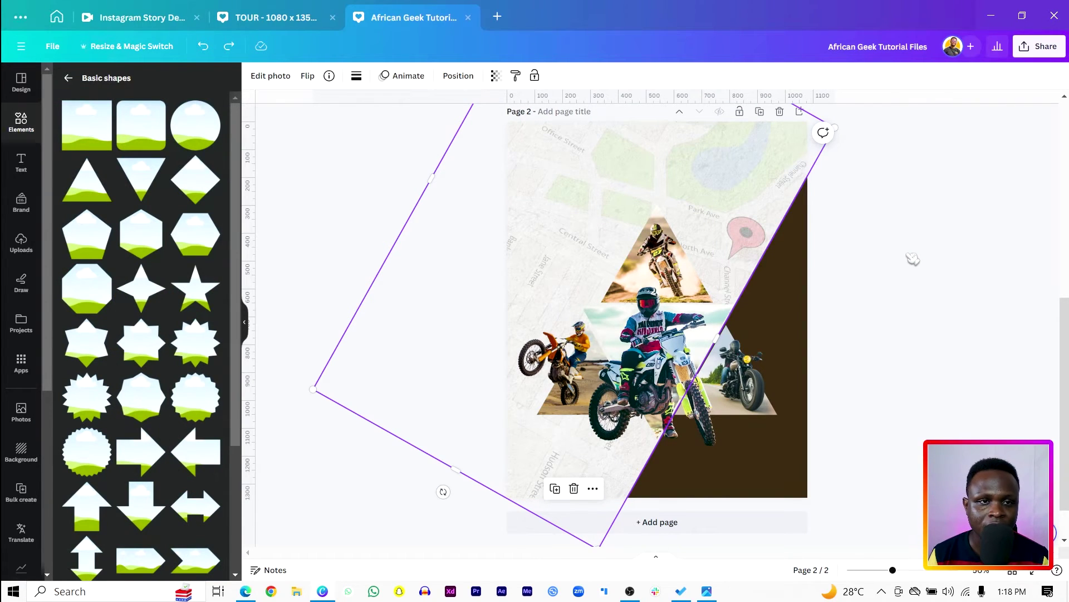
Apply the Classic filter from the Mono set to the map image.
{"action": "left_click", "coordinate": [261, 78]}
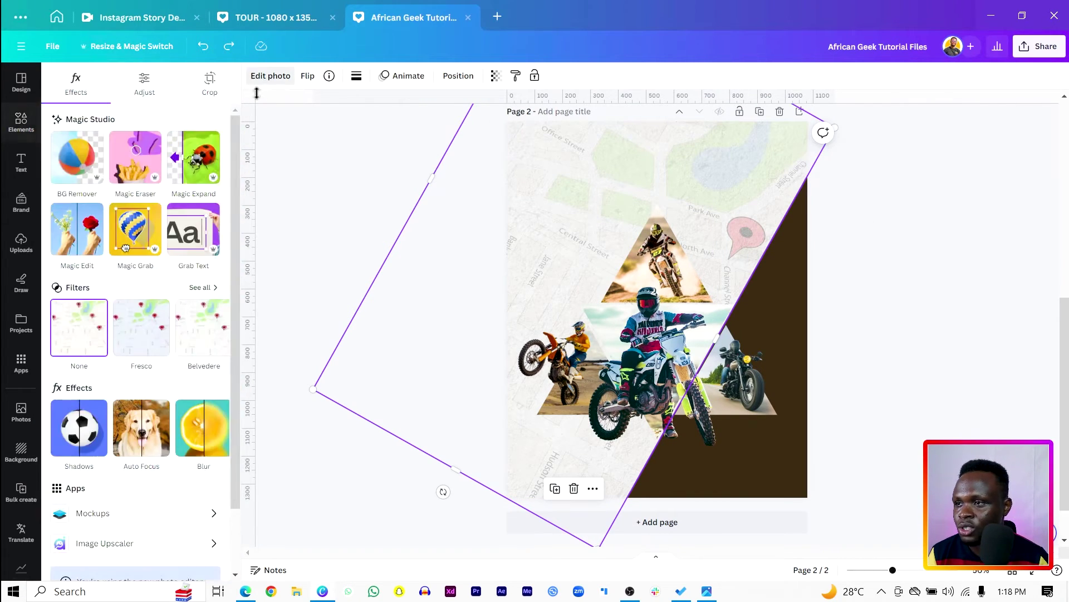
{"action": "left_click", "coordinate": [206, 288]}
{"action": "scroll", "coordinate": [81, 390], "scroll_direction": "down", "scroll_amount": 10}
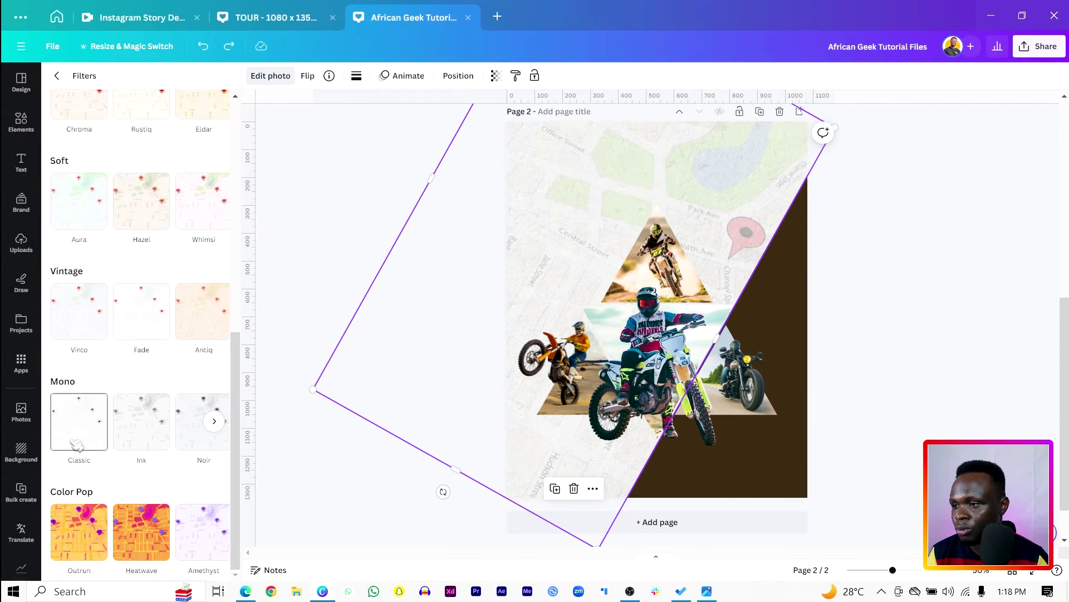
{"action": "left_click", "coordinate": [84, 443]}
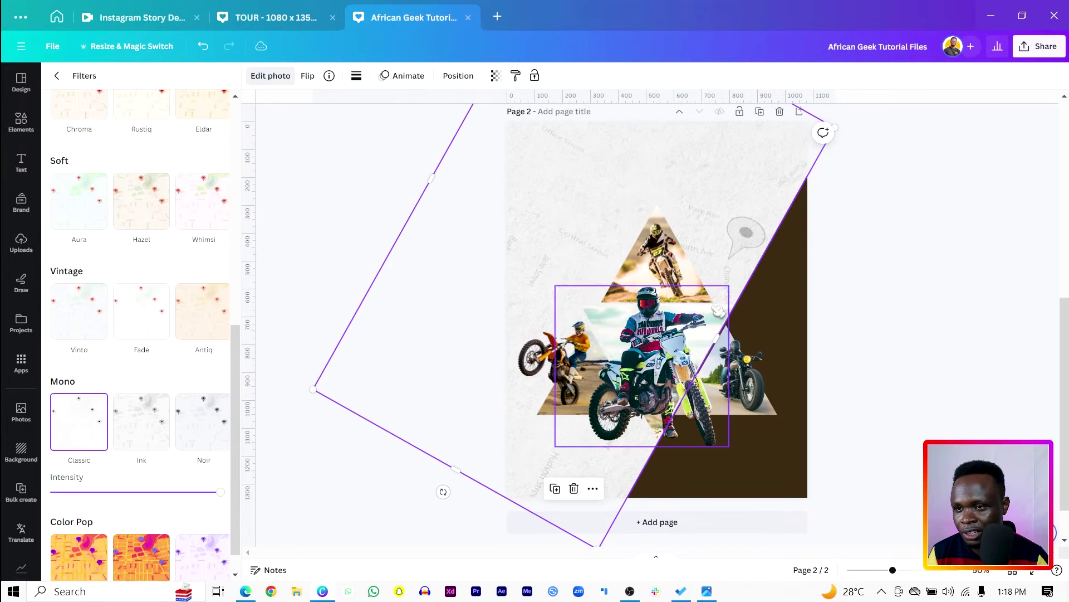
{"action": "key", "text": "Escape"}
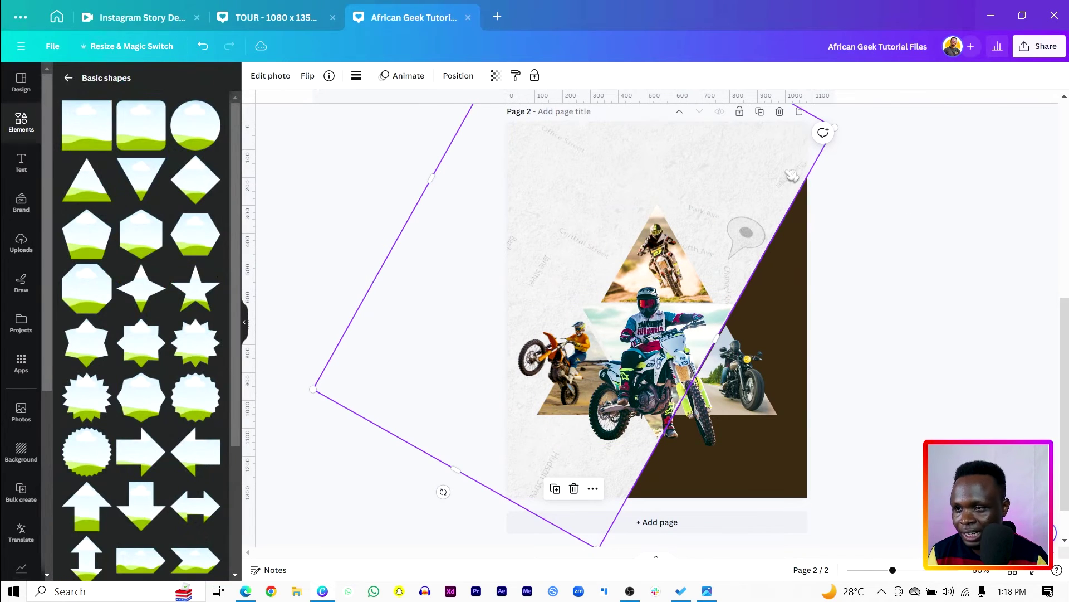
Add a text box to the page and enlarge it above the top triangle to a font size of about 86.
{"action": "left_click", "coordinate": [922, 228]}
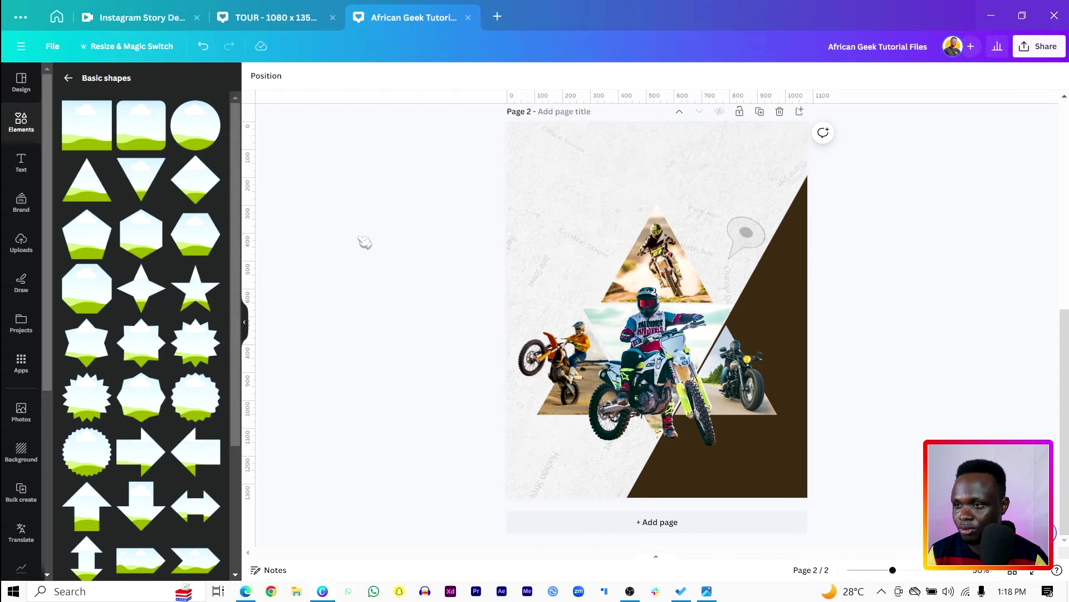
{"action": "key", "text": "t"}
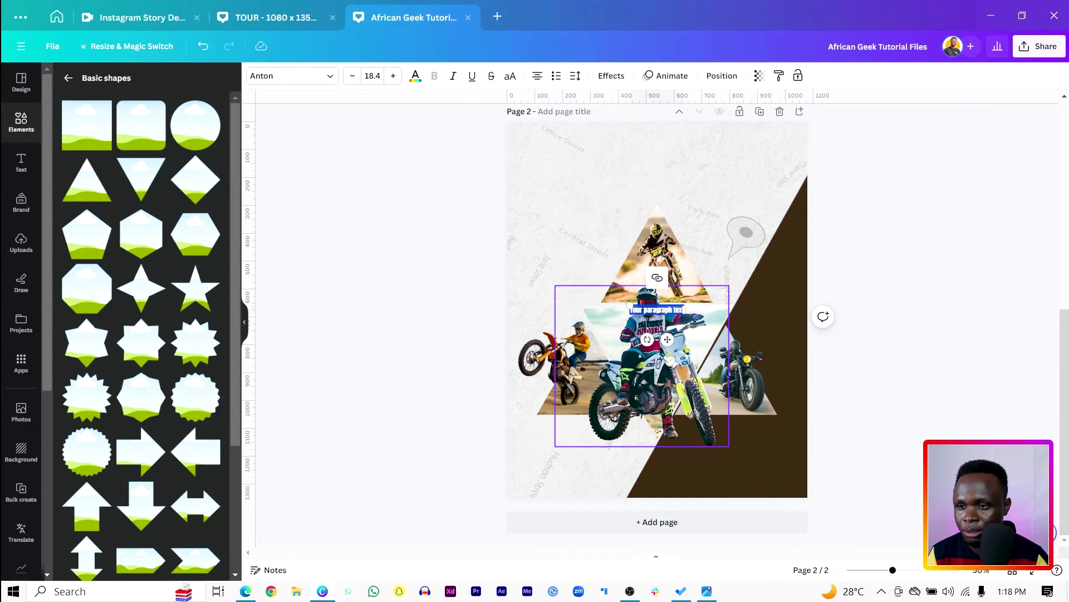
{"action": "left_click_drag", "start_coordinate": [658, 308], "coordinate": [802, 251]}
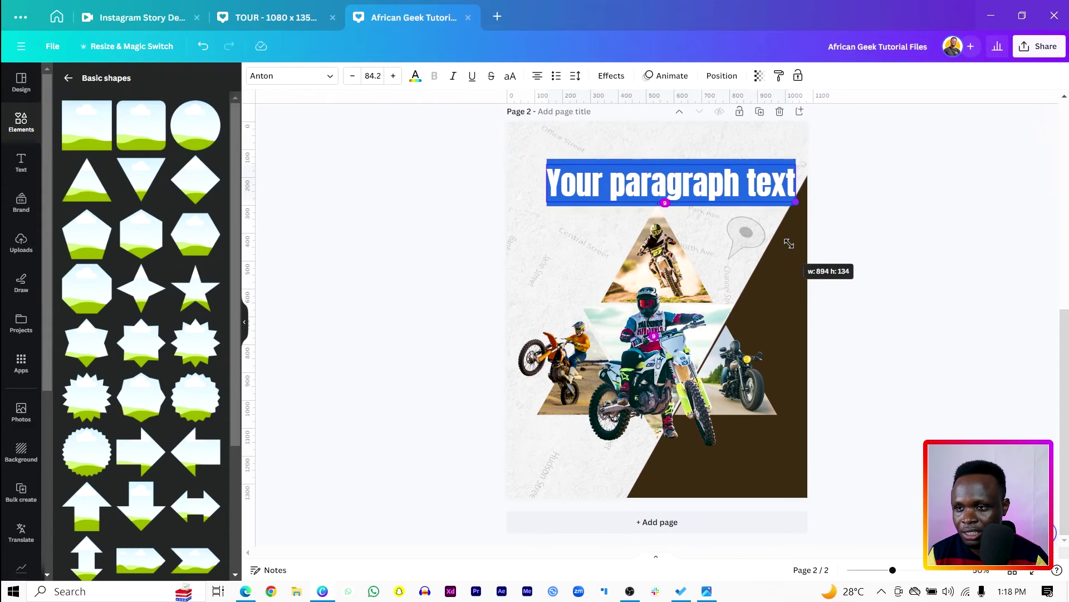
Try the Graduate font on the new text and undo the change.
{"action": "left_click", "coordinate": [312, 78]}
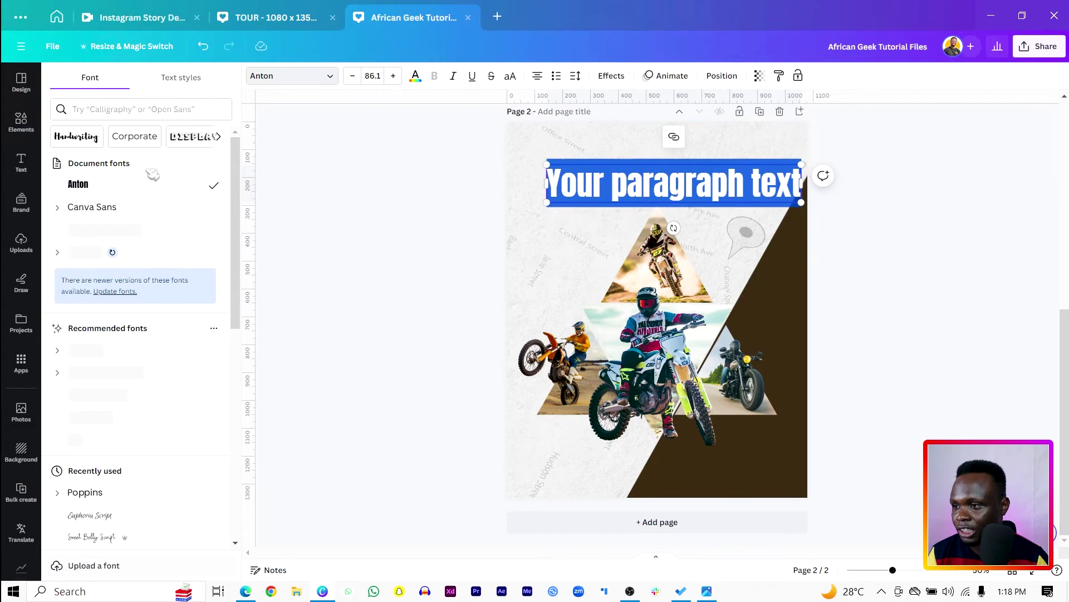
{"action": "left_click", "coordinate": [149, 109]}
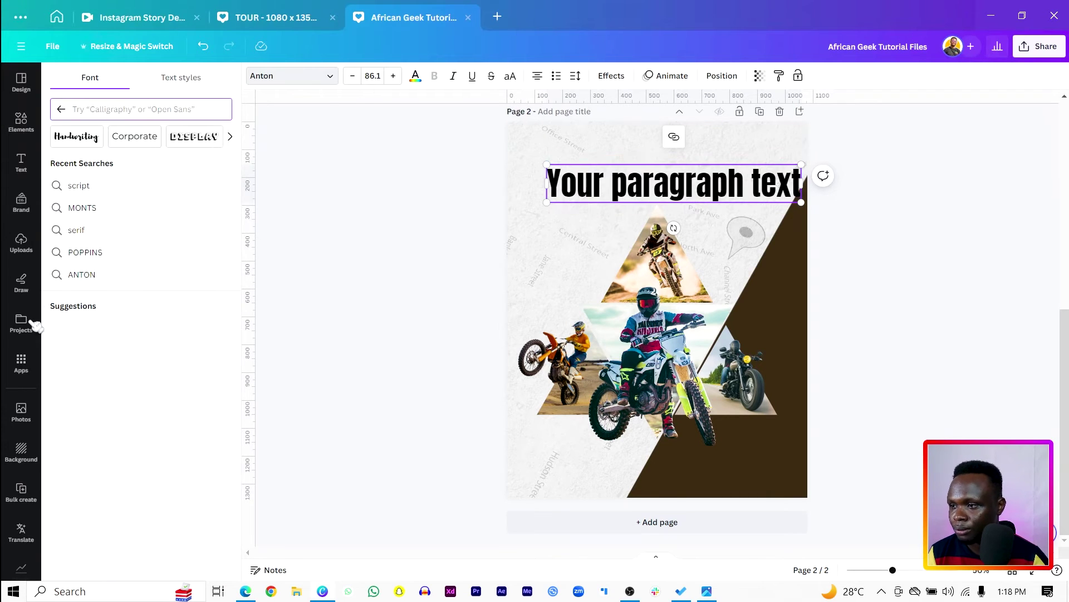
{"action": "left_click", "coordinate": [61, 108]}
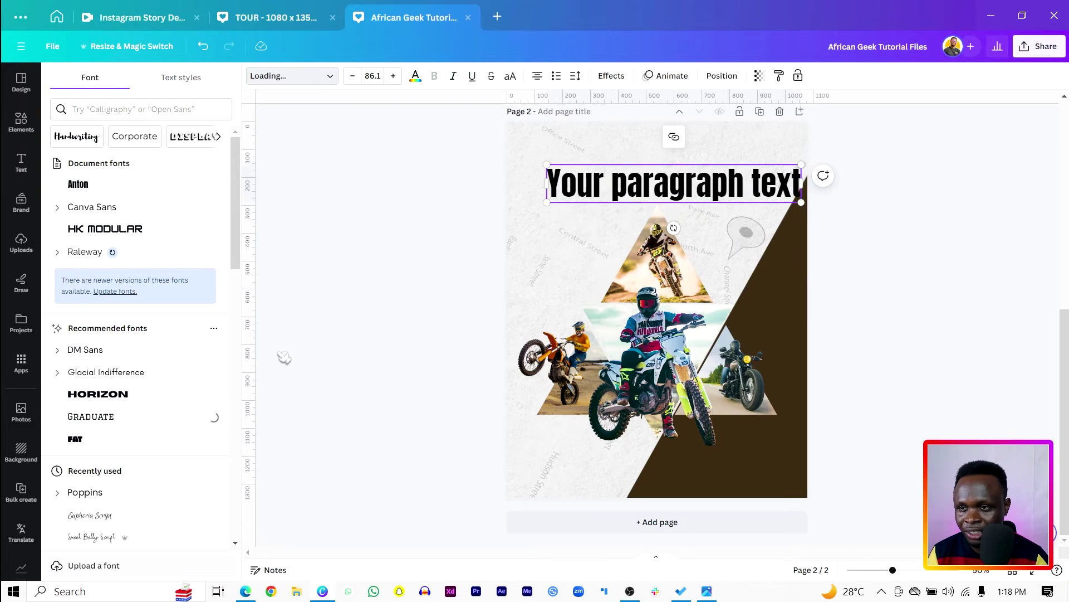
{"action": "key", "text": "ctrl+z"}
{"action": "key", "text": "ctrl+z"}
{"action": "key", "text": "ctrl+z"}
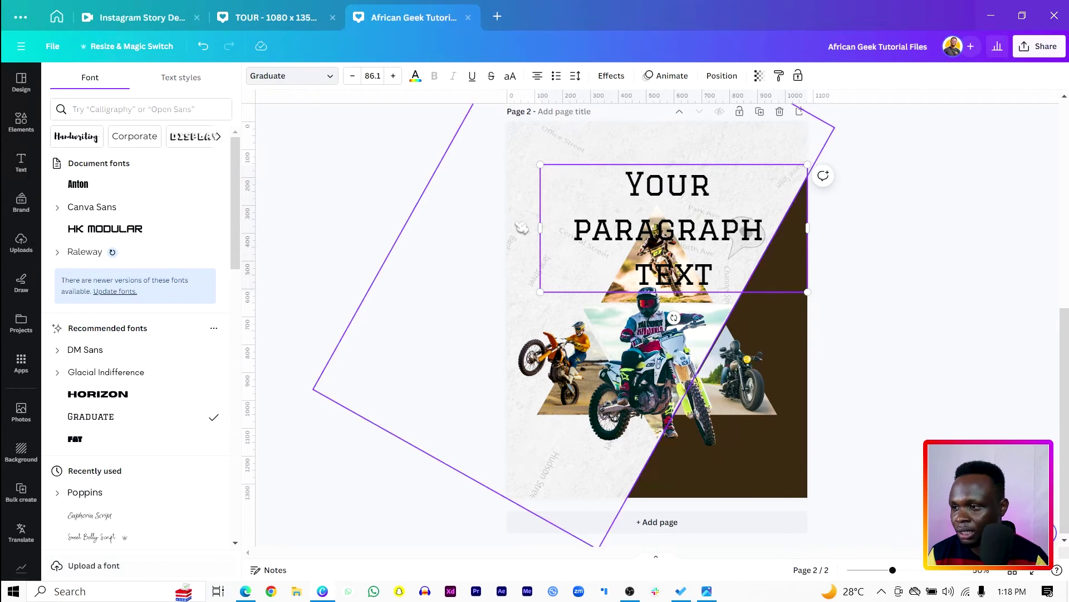
Set the text's font to Horizon and replace the placeholder wording with TOUR.
{"action": "left_click", "coordinate": [136, 398]}
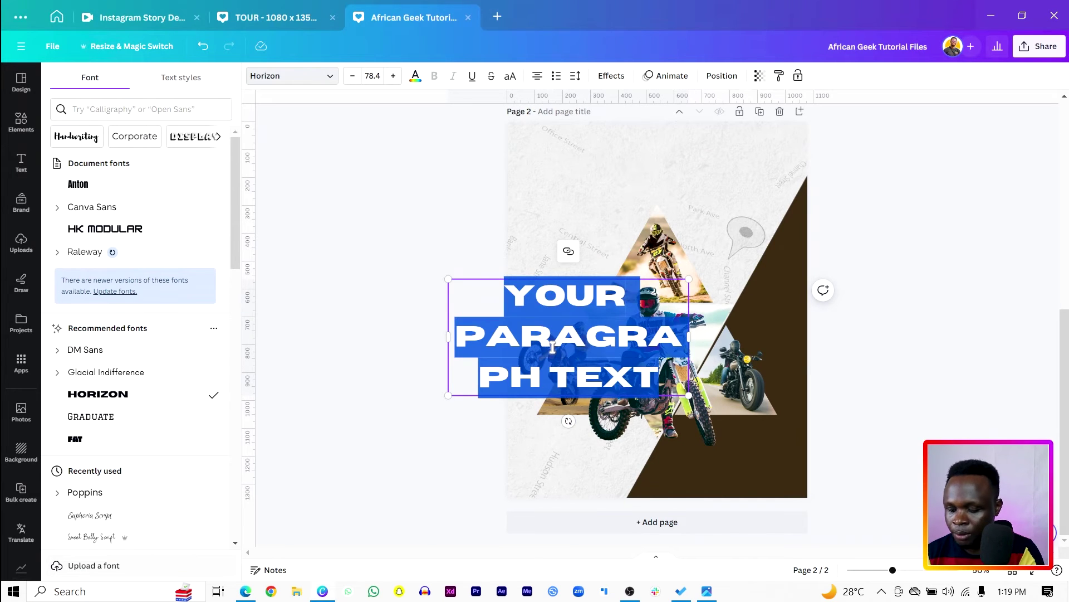
{"action": "type", "text": "TOUR"}
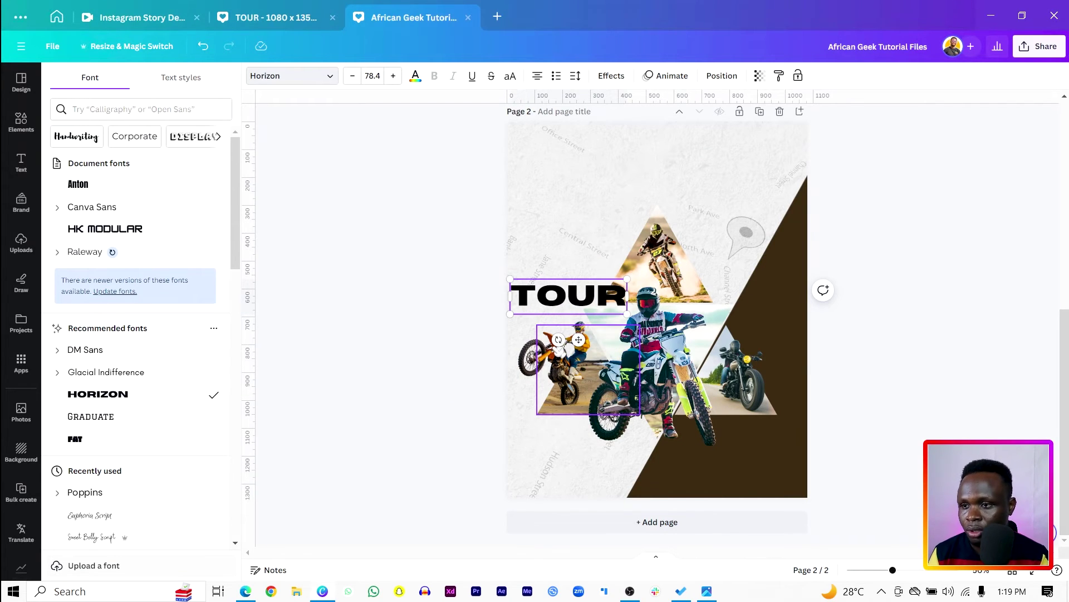
Enlarge the TOUR heading to font size 182 and place it across the page at the central rider's head.
{"action": "left_click_drag", "start_coordinate": [579, 339], "coordinate": [609, 338]}
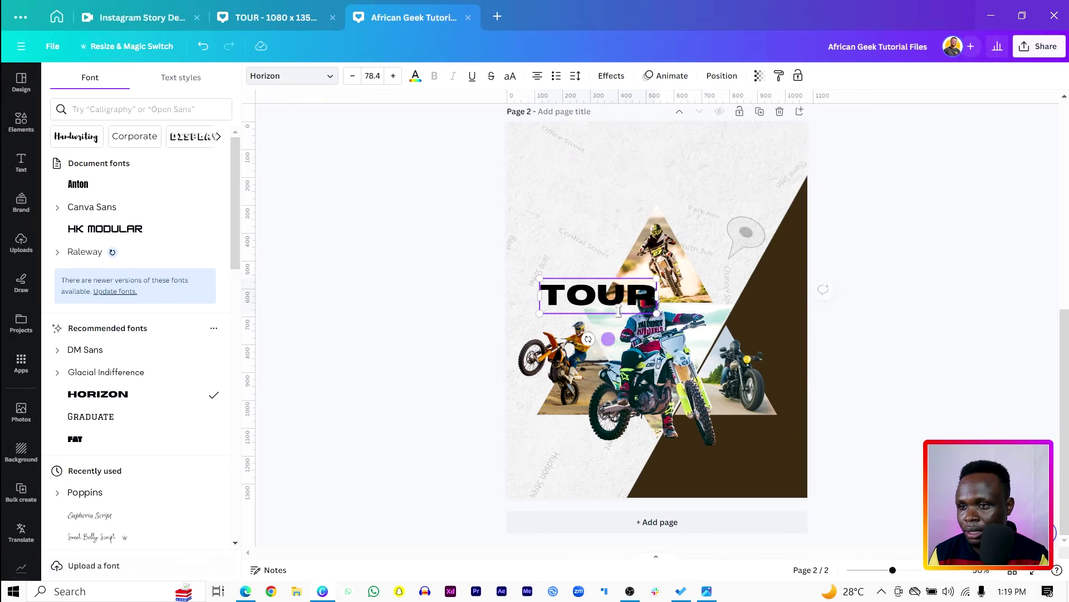
{"action": "left_click_drag", "start_coordinate": [656, 278], "coordinate": [819, 234]}
{"action": "left_click_drag", "start_coordinate": [739, 271], "coordinate": [733, 288]}
Move the TOUR heading's layer directly beneath the central rider cut-out so the rider overlaps the text.
{"action": "right_click", "coordinate": [729, 287]}
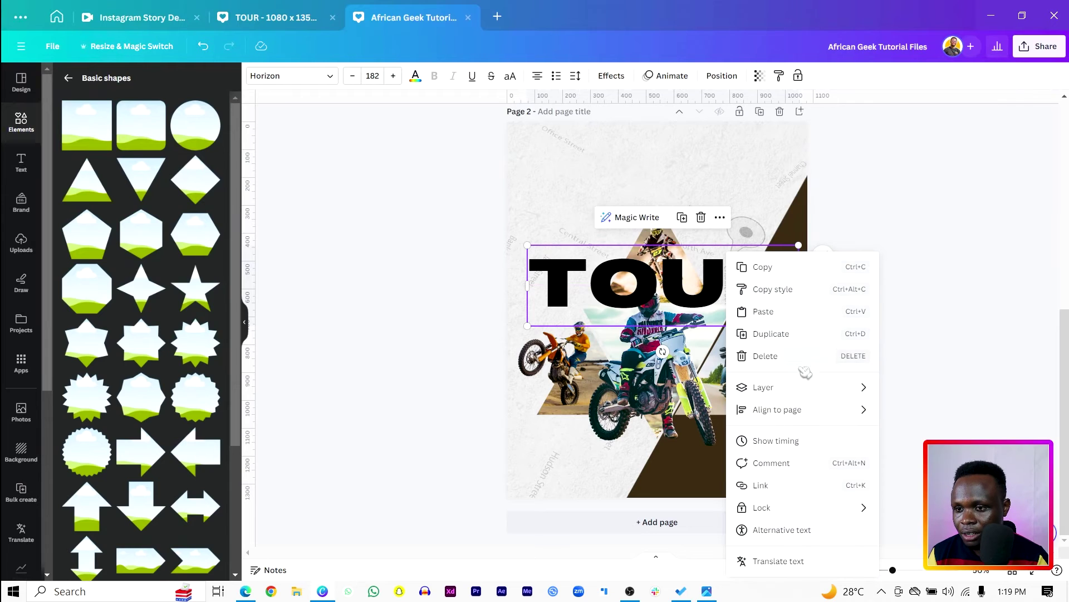
{"action": "mouse_move", "coordinate": [798, 384]}
{"action": "left_click", "coordinate": [908, 485]}
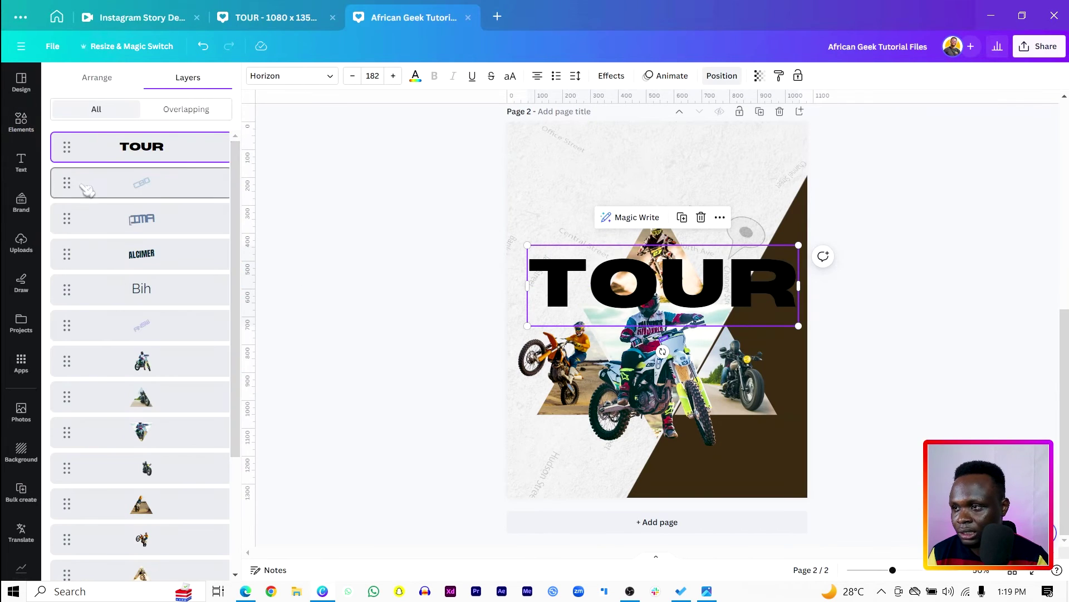
{"action": "left_click_drag", "start_coordinate": [111, 139], "coordinate": [113, 232]}
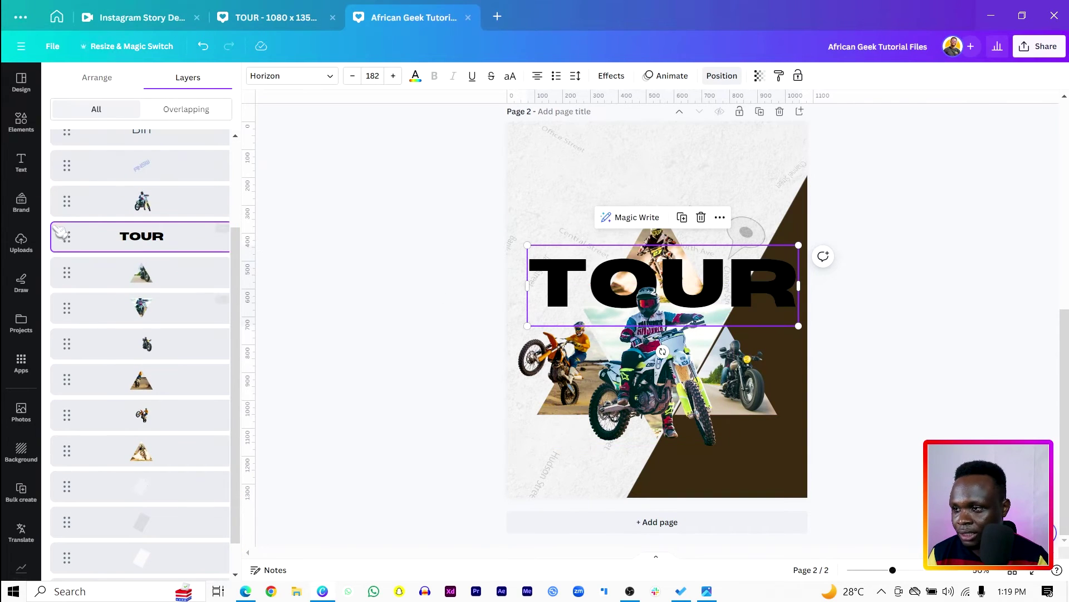
Change the TOUR heading's text colour from black to white.
{"action": "left_click", "coordinate": [125, 199]}
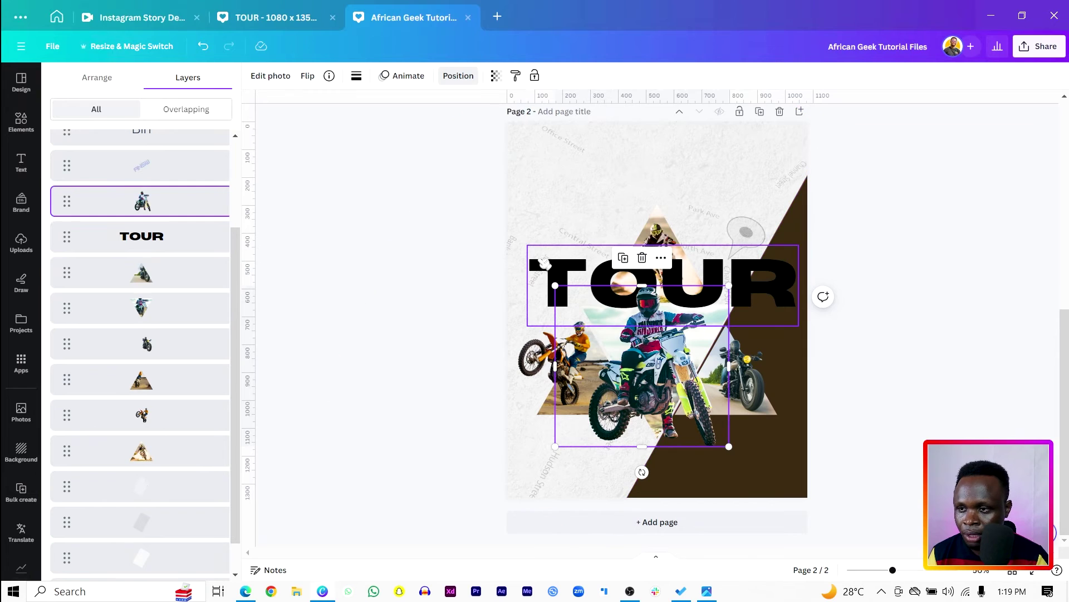
{"action": "left_click", "coordinate": [578, 280]}
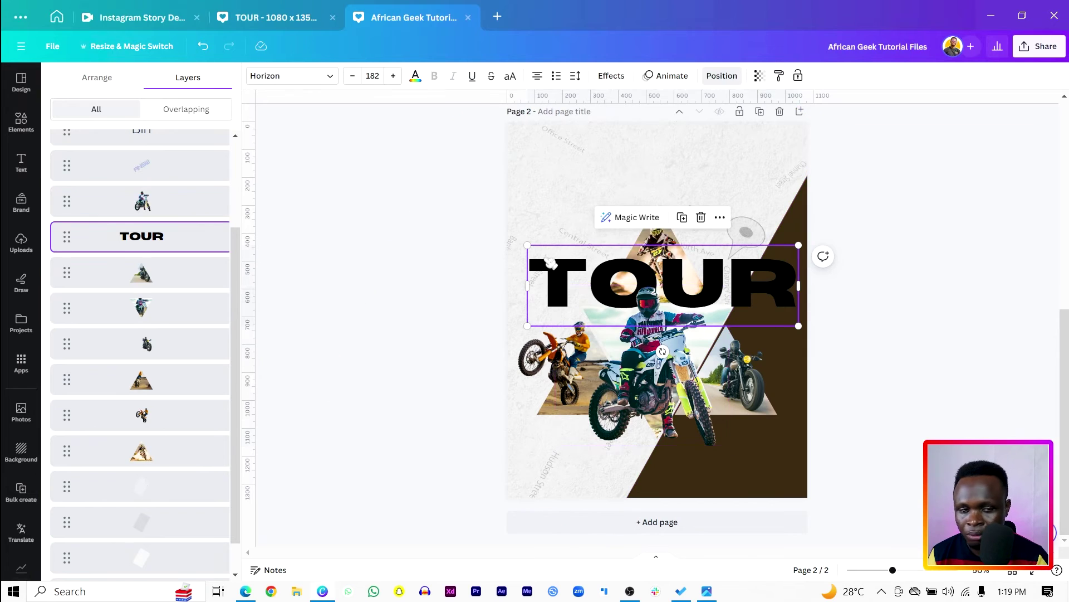
{"action": "left_click", "coordinate": [416, 76]}
{"action": "left_click", "coordinate": [150, 172]}
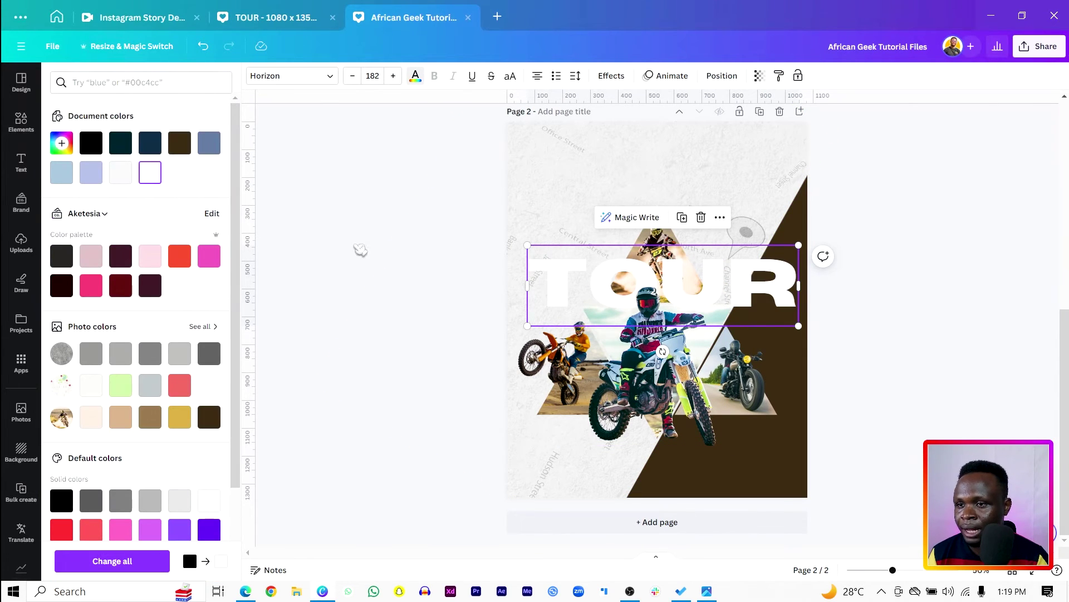
Apply the Outline effect to the TOUR heading in black, with the thickness reduced slightly below 50.
{"action": "left_click", "coordinate": [610, 77]}
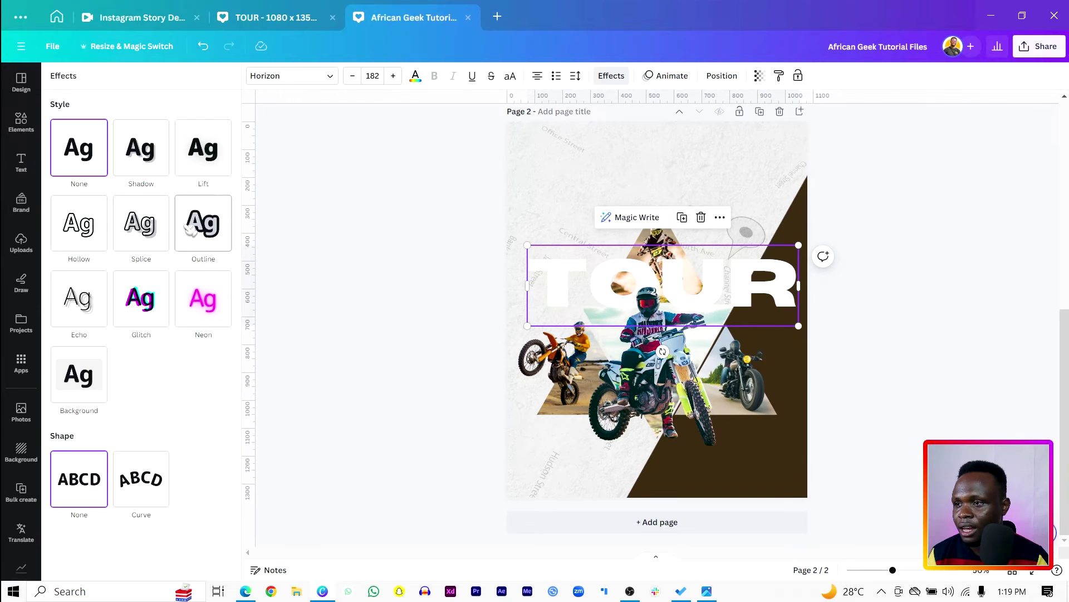
{"action": "left_click", "coordinate": [211, 239]}
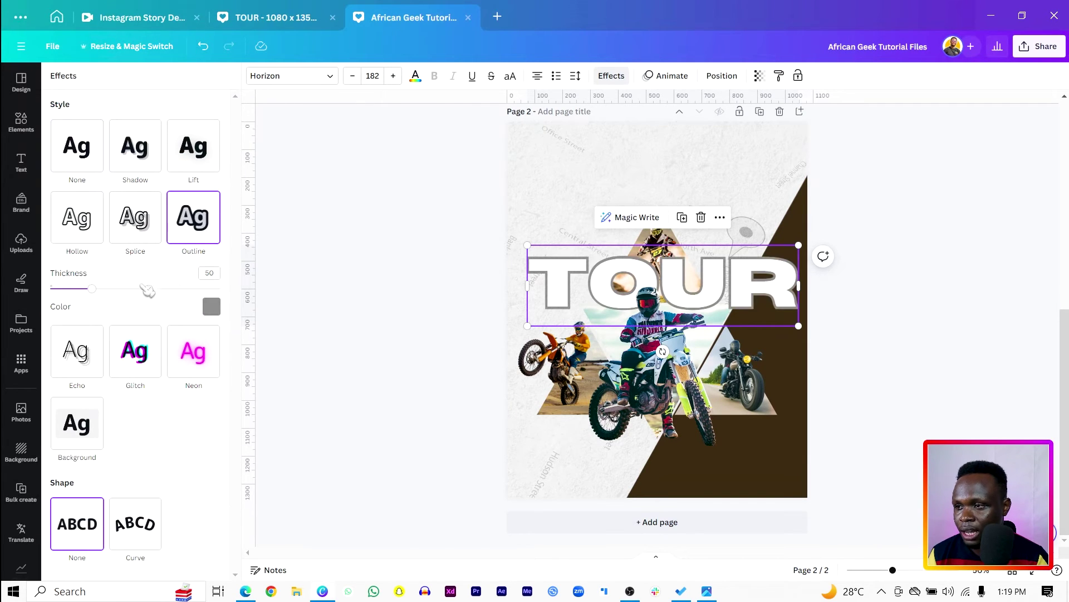
{"action": "left_click", "coordinate": [211, 308]}
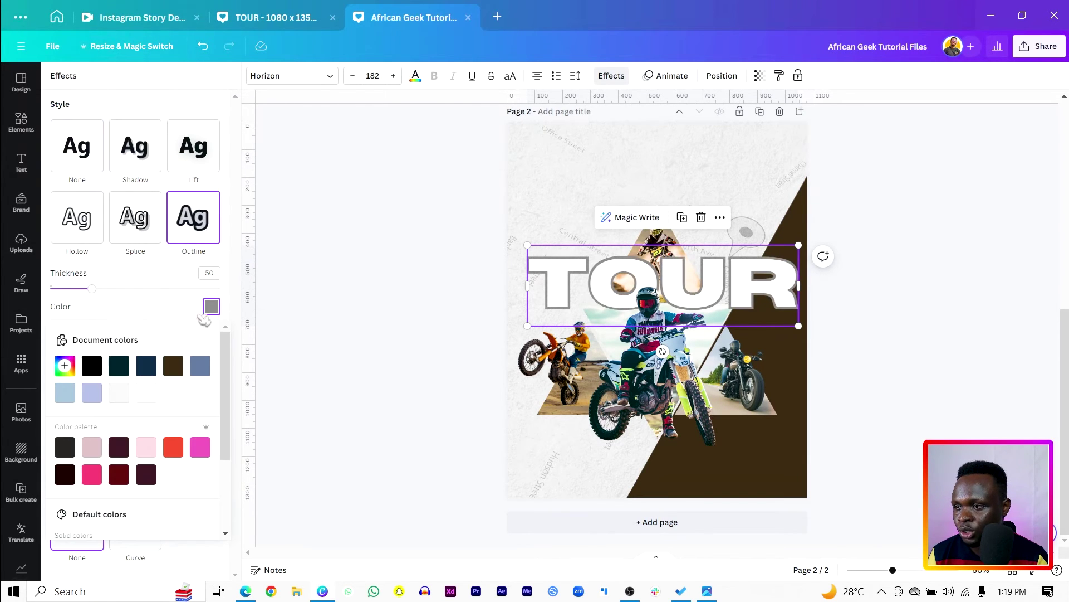
{"action": "left_click", "coordinate": [89, 366]}
{"action": "left_click_drag", "start_coordinate": [92, 289], "coordinate": [82, 295]}
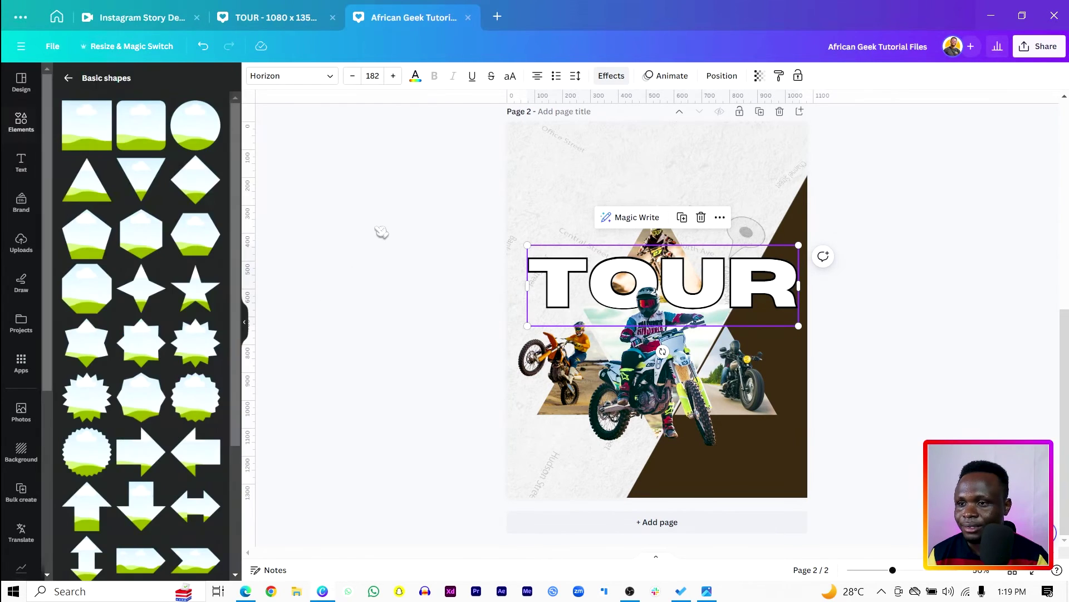
{"action": "left_click", "coordinate": [382, 232]}
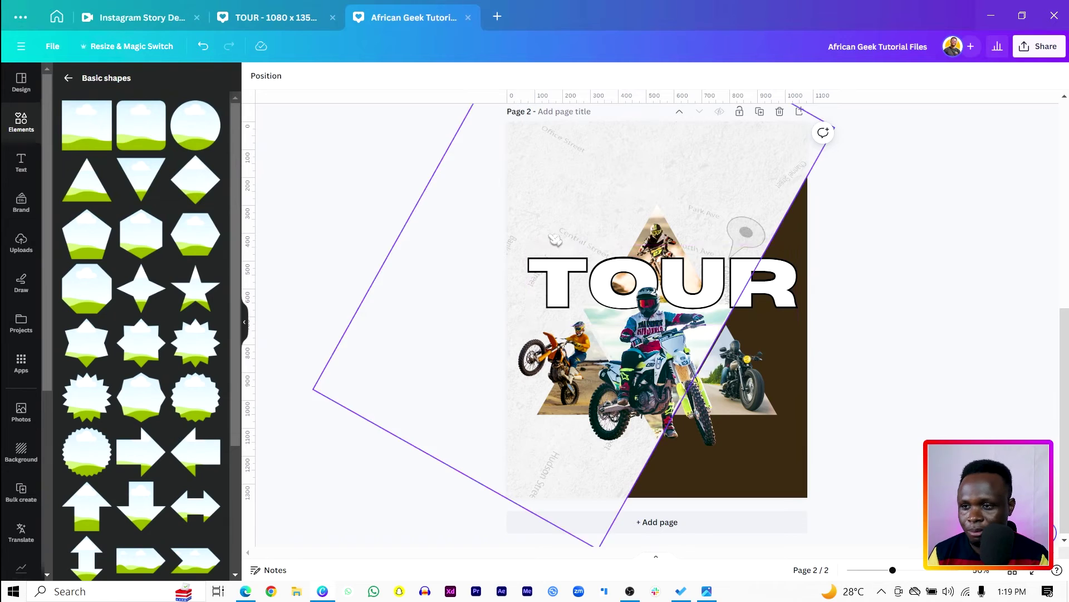
Duplicate the TOUR heading as a small JOIN US line at font size 39.9, just above the heading's T.
{"action": "left_click", "coordinate": [547, 288]}
{"action": "key", "text": "ctrl+d"}
{"action": "left_click_drag", "start_coordinate": [592, 287], "coordinate": [585, 187]}
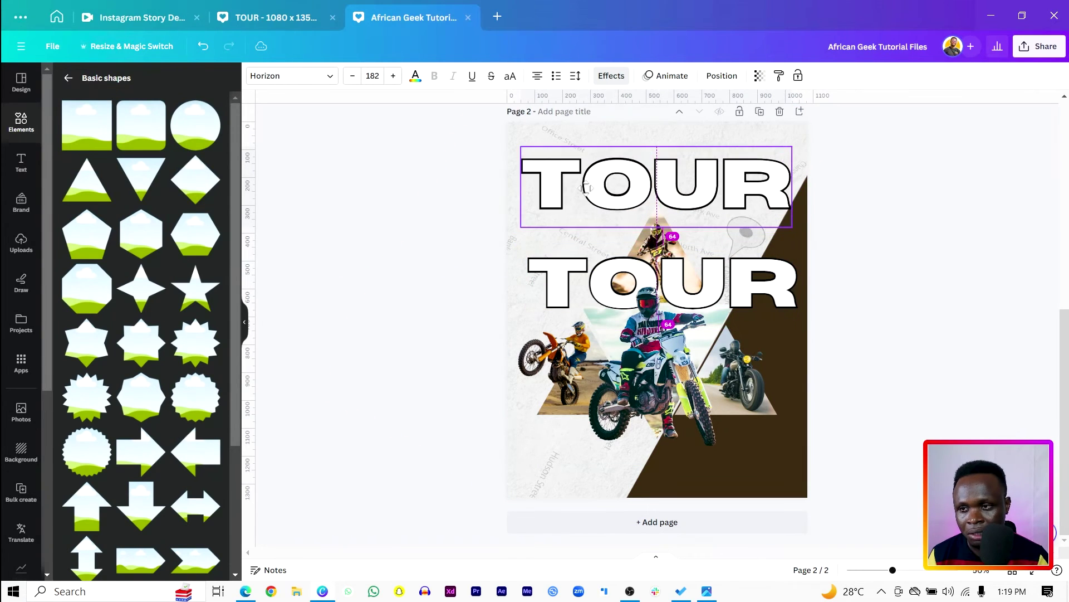
{"action": "double_click", "coordinate": [585, 188]}
{"action": "type", "text": "JOIN US"}
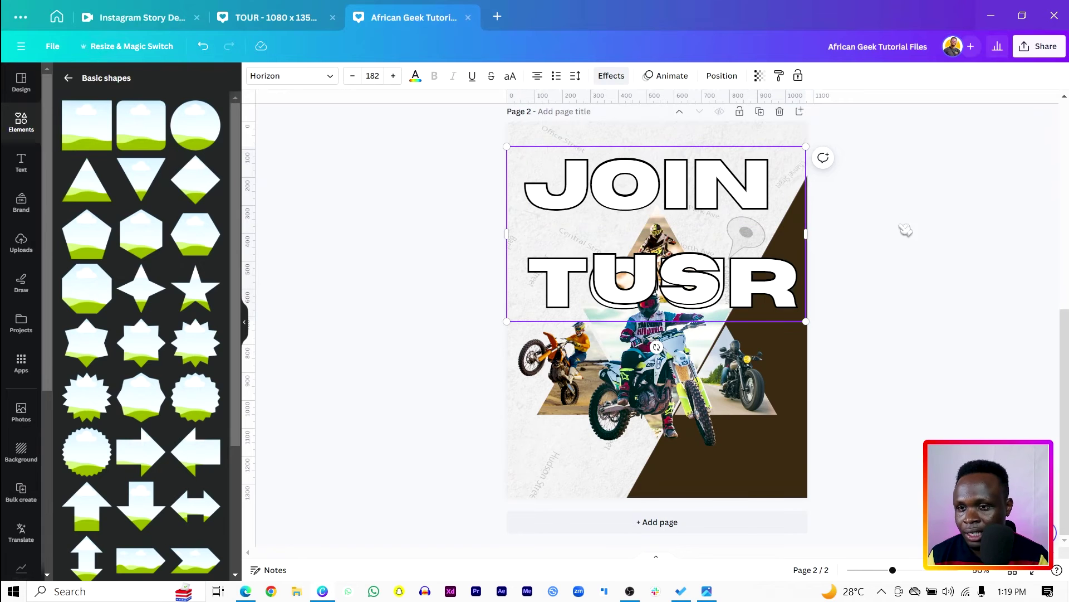
{"action": "left_click_drag", "start_coordinate": [808, 322], "coordinate": [580, 249]}
{"action": "left_click", "coordinate": [566, 223]}
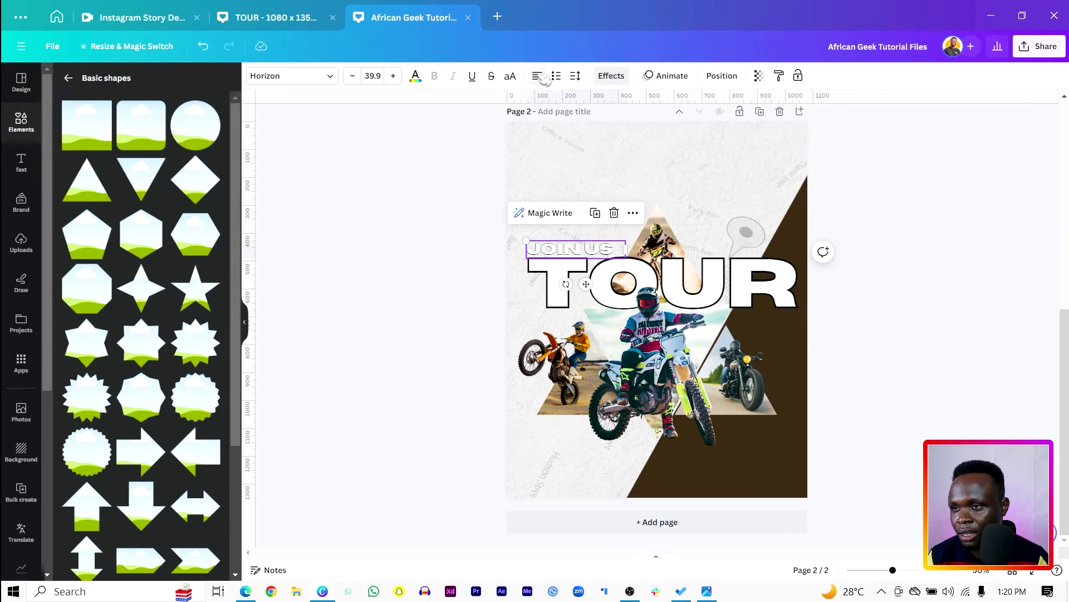
Set the JOIN US text's font to Graduate and its colour to black.
{"action": "left_click", "coordinate": [315, 83]}
{"action": "scroll", "coordinate": [89, 245], "scroll_direction": "down", "scroll_amount": 7}
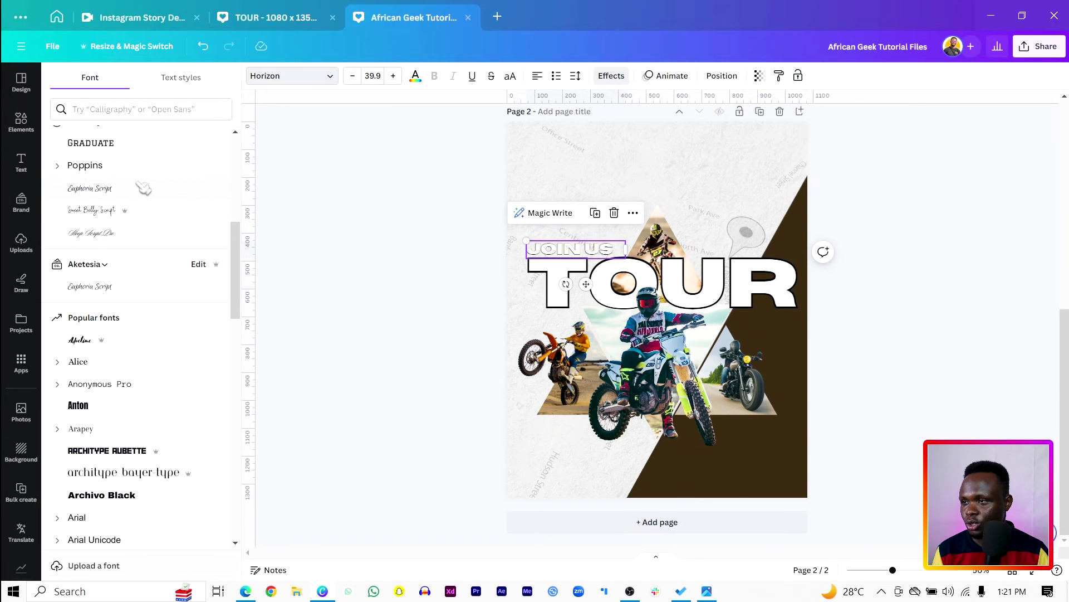
{"action": "left_click", "coordinate": [90, 143]}
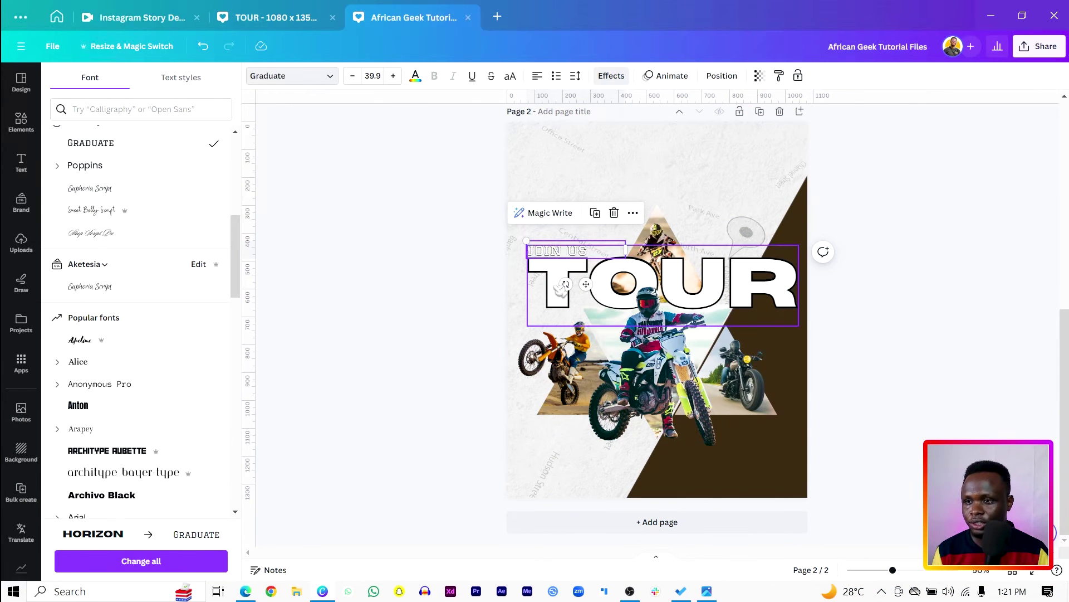
{"action": "left_click", "coordinate": [415, 77]}
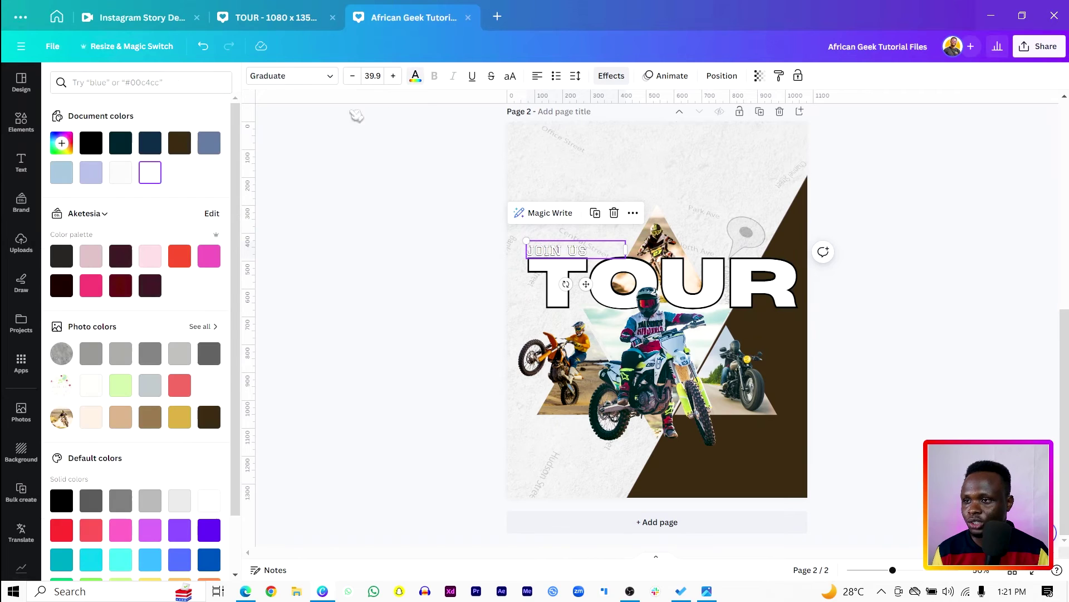
{"action": "left_click", "coordinate": [93, 146]}
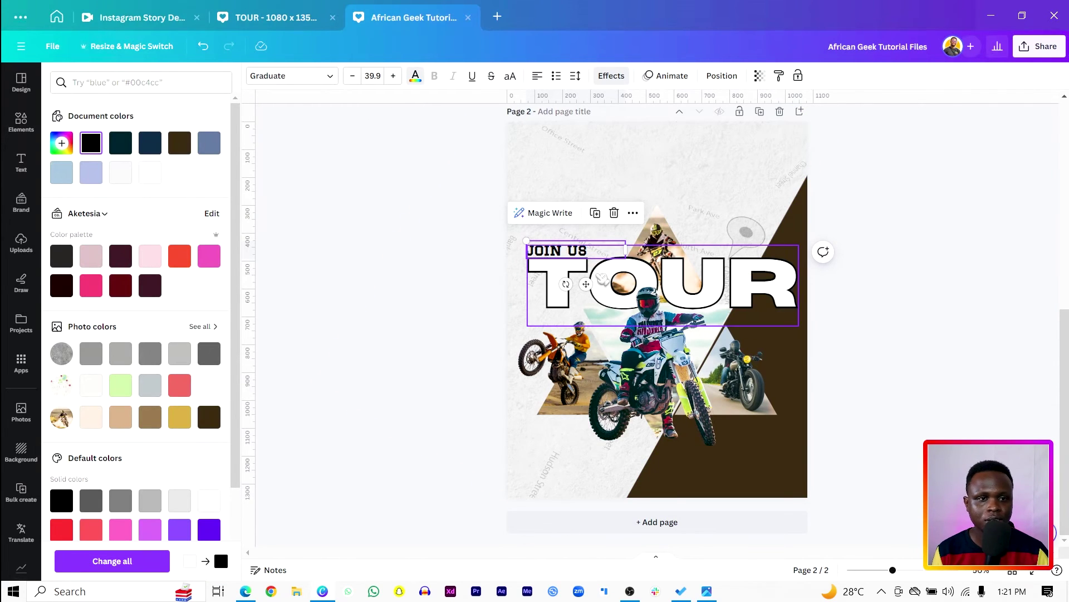
Extend the small text to JOIN US ON AN, wrapped onto two lines with line spacing 0.91.
{"action": "left_click_drag", "start_coordinate": [596, 254], "coordinate": [596, 240]}
{"action": "left_click", "coordinate": [589, 236]}
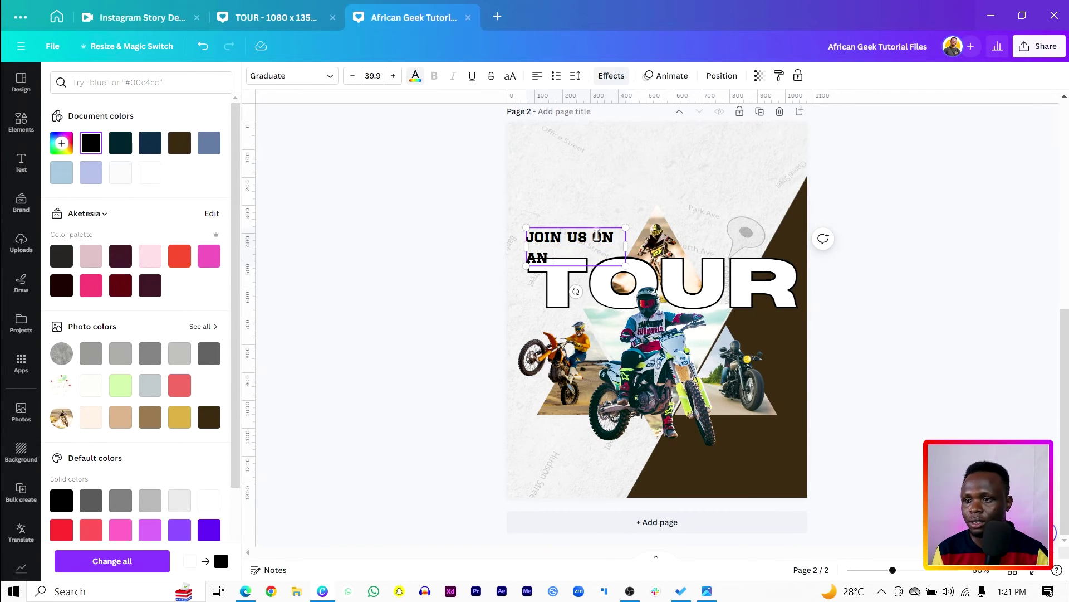
{"action": "left_click_drag", "start_coordinate": [629, 247], "coordinate": [610, 252]}
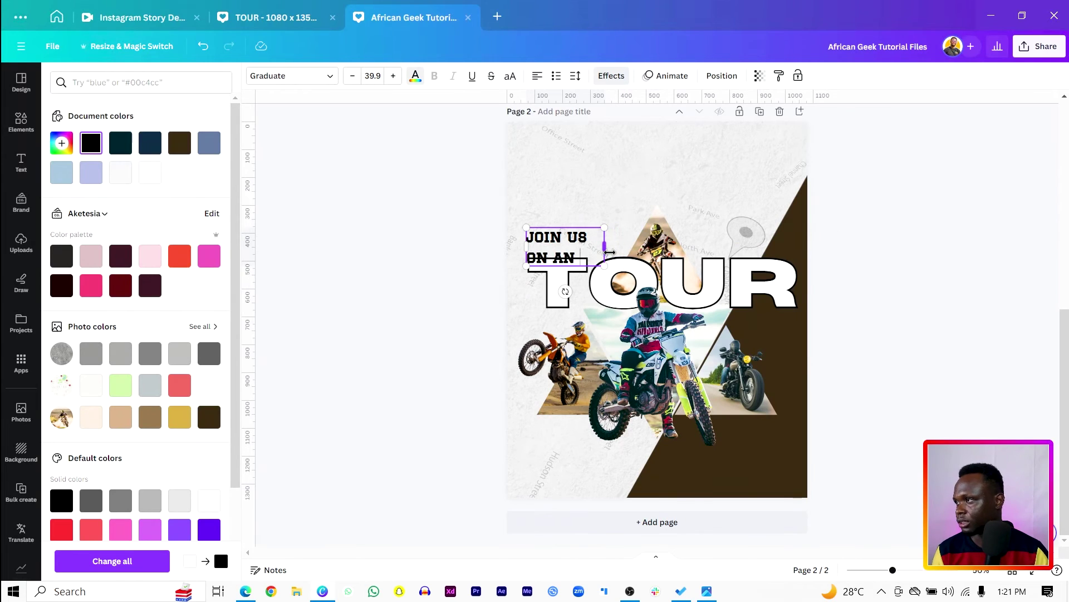
{"action": "key", "text": "ctrl+a"}
{"action": "left_click", "coordinate": [575, 76]}
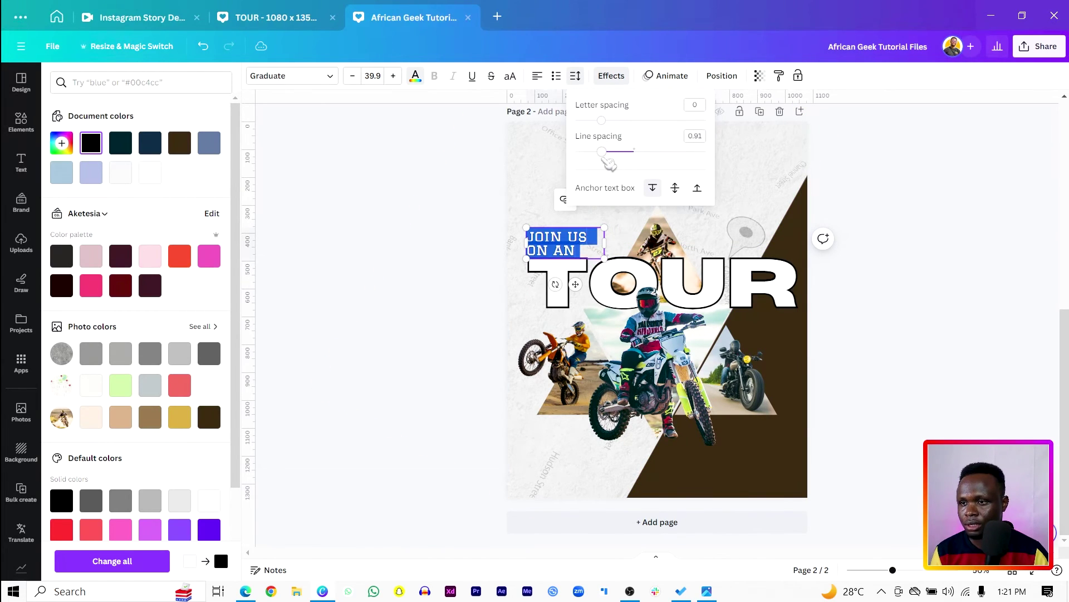
{"action": "left_click", "coordinate": [434, 215]}
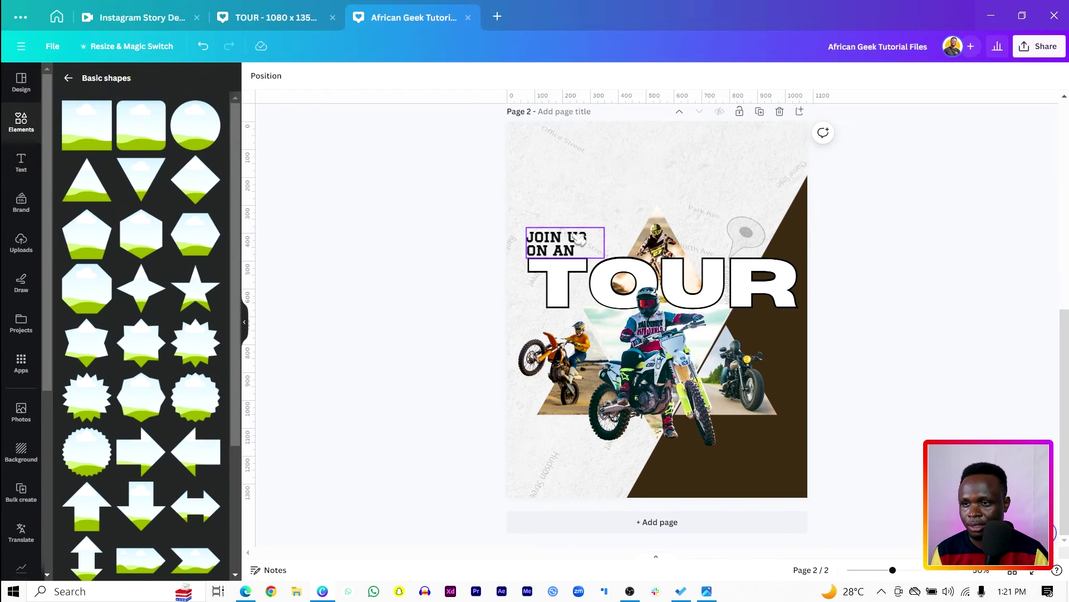
Shrink the JOIN US ON AN text to font size 34, sitting directly above the T of TOUR.
{"action": "left_click", "coordinate": [580, 239]}
{"action": "left_click_drag", "start_coordinate": [604, 227], "coordinate": [571, 241]}
{"action": "left_click", "coordinate": [423, 252]}
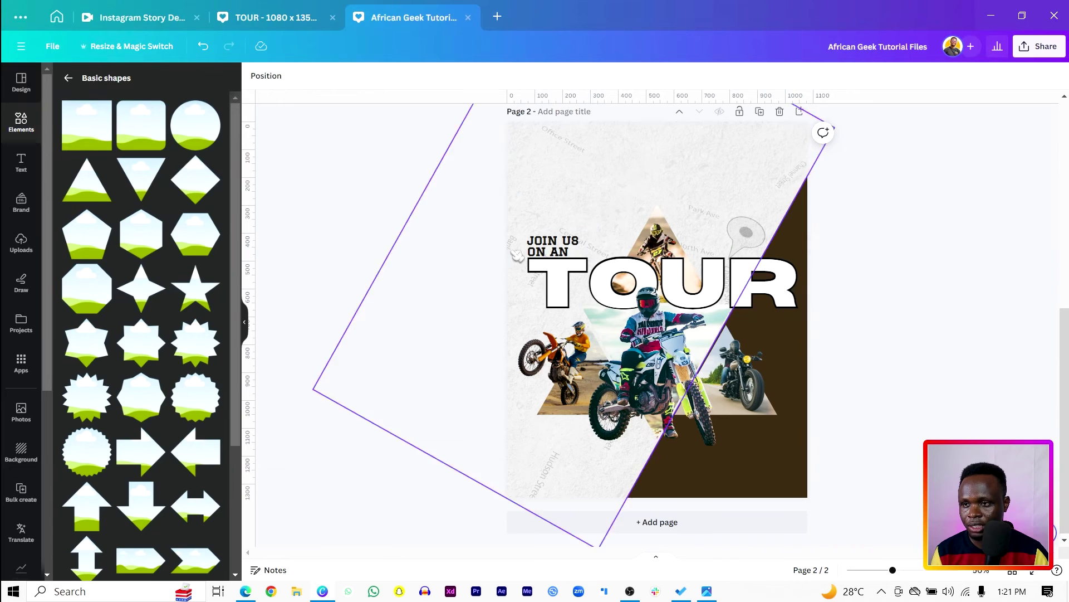
{"action": "left_click", "coordinate": [556, 248]}
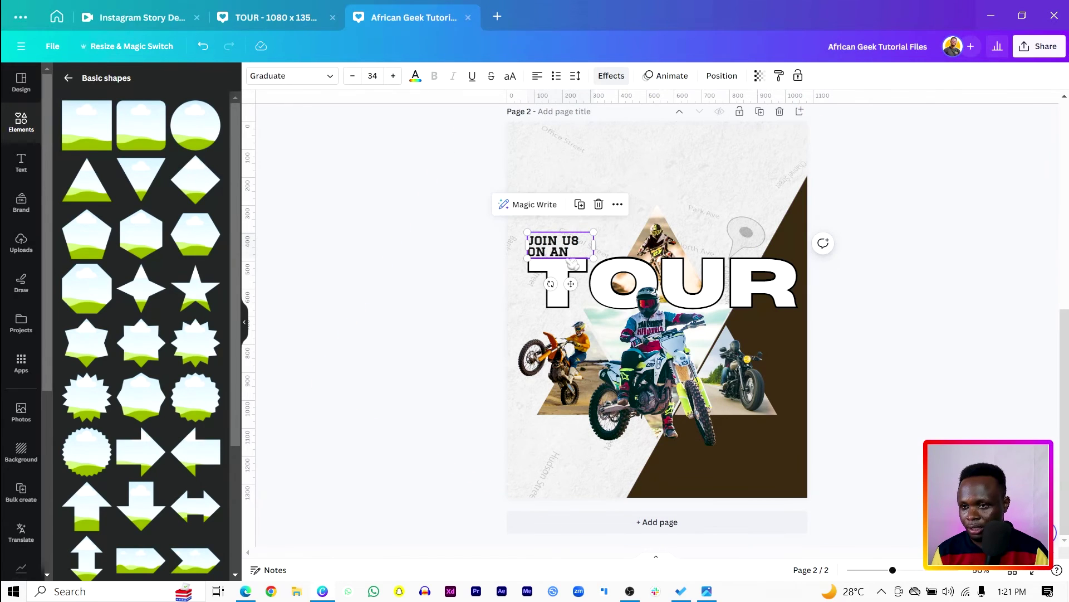
Place a copy of the TOUR heading higher on the page and replace its wording with AMAZING.
{"action": "left_click", "coordinate": [624, 281]}
{"action": "left_click_drag", "start_coordinate": [624, 281], "coordinate": [657, 153]}
{"action": "double_click", "coordinate": [657, 153]}
{"action": "type", "text": "AMAZING"}
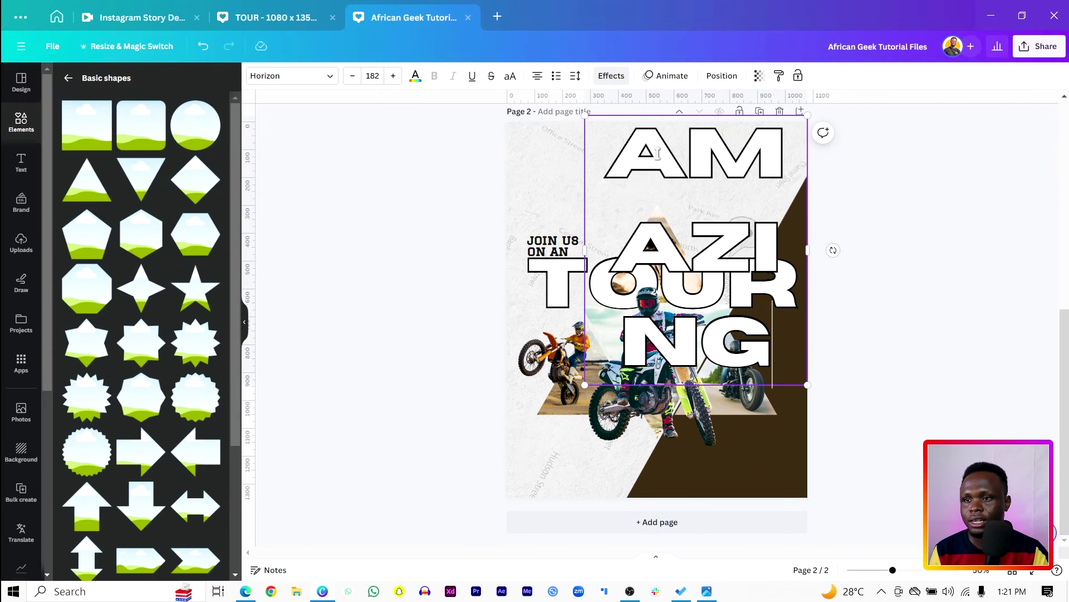
Fit AMAZING on a single line at font size 73.7, directly above TOUR and beside JOIN US ON AN.
{"action": "left_click_drag", "start_coordinate": [579, 243], "coordinate": [268, 245]}
{"action": "left_click_drag", "start_coordinate": [267, 114], "coordinate": [567, 160]}
{"action": "left_click_drag", "start_coordinate": [709, 192], "coordinate": [709, 256]}
{"action": "left_click_drag", "start_coordinate": [807, 226], "coordinate": [790, 245]}
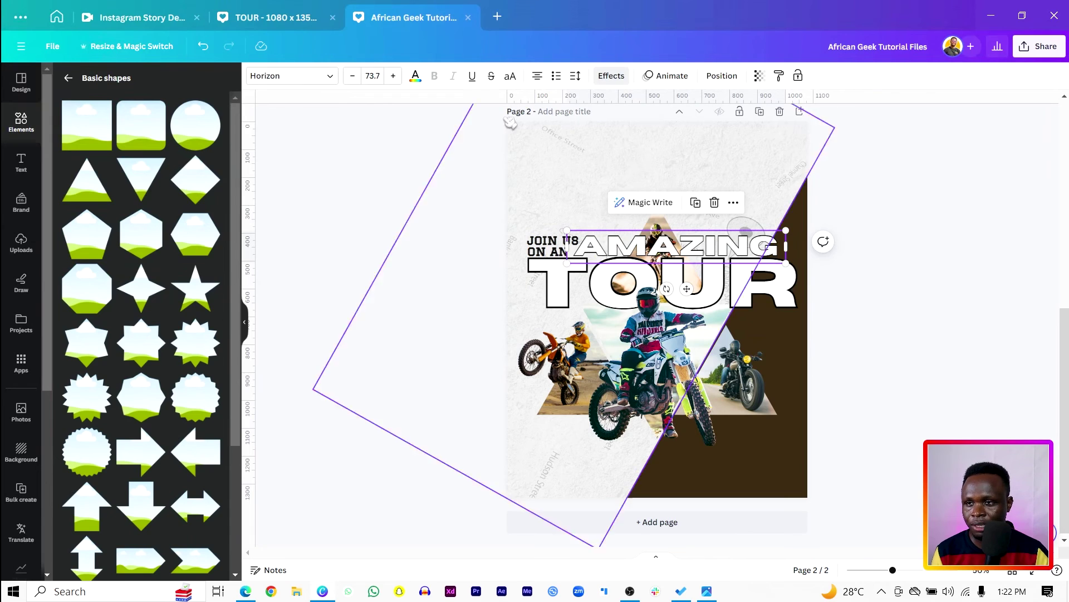
Increase the outline thickness of the AMAZING text to 59.
{"action": "left_click", "coordinate": [611, 75]}
{"action": "left_click_drag", "start_coordinate": [82, 291], "coordinate": [103, 292]}
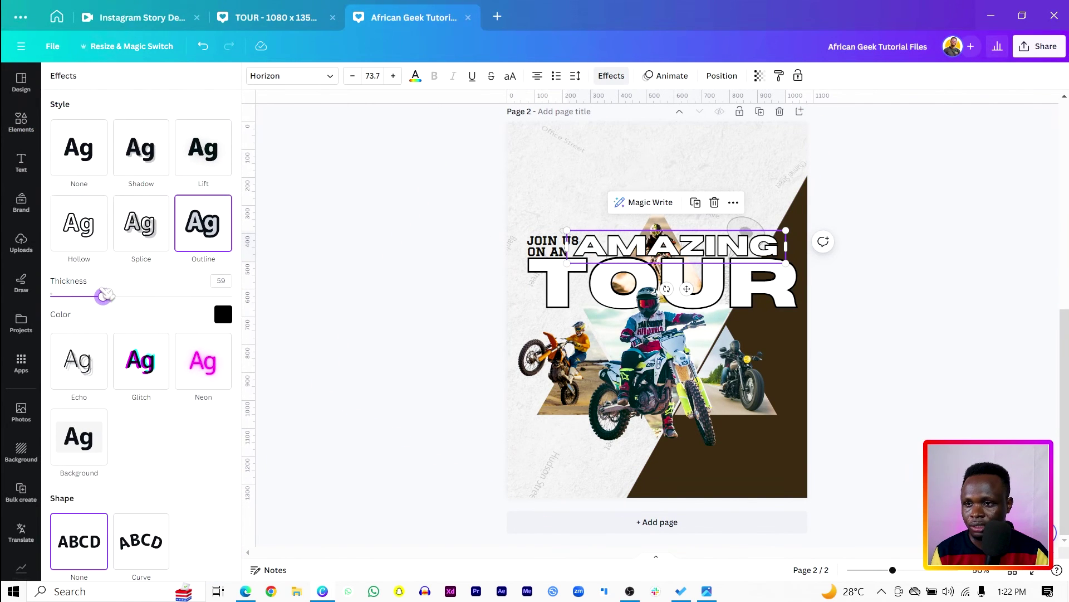
{"action": "left_click", "coordinate": [468, 286]}
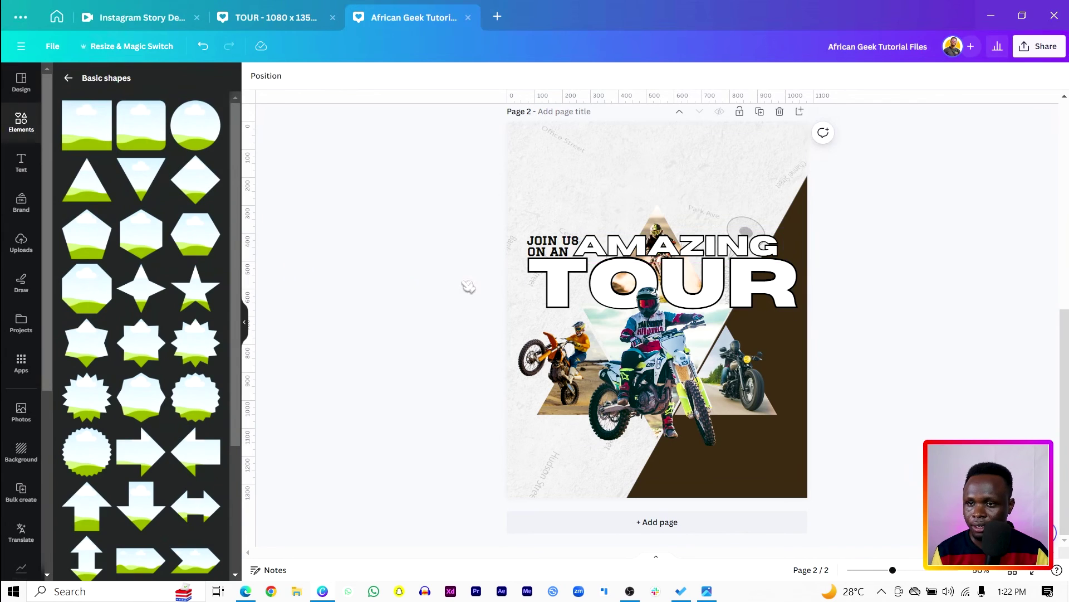
Nudge AMAZING and JOIN US ON AN slightly to the right so they sit clear of each other above TOUR.
{"action": "left_click", "coordinate": [766, 237]}
{"action": "left_click", "coordinate": [549, 245], "text": "shift"}
{"action": "left_click", "coordinate": [643, 250], "text": "shift"}
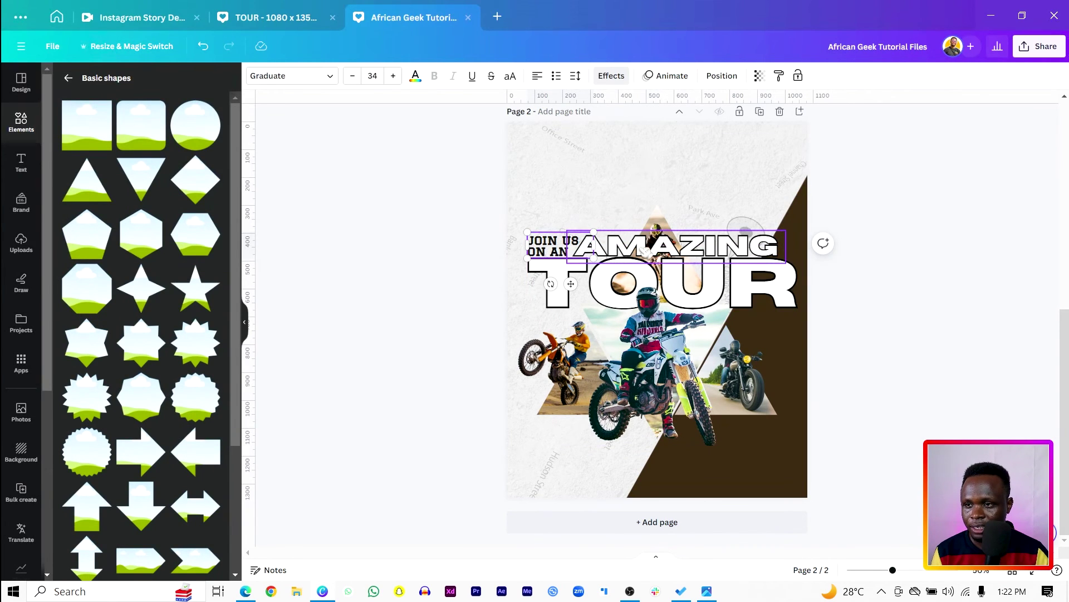
{"action": "left_click_drag", "start_coordinate": [666, 249], "coordinate": [673, 249]}
{"action": "left_click", "coordinate": [545, 245]}
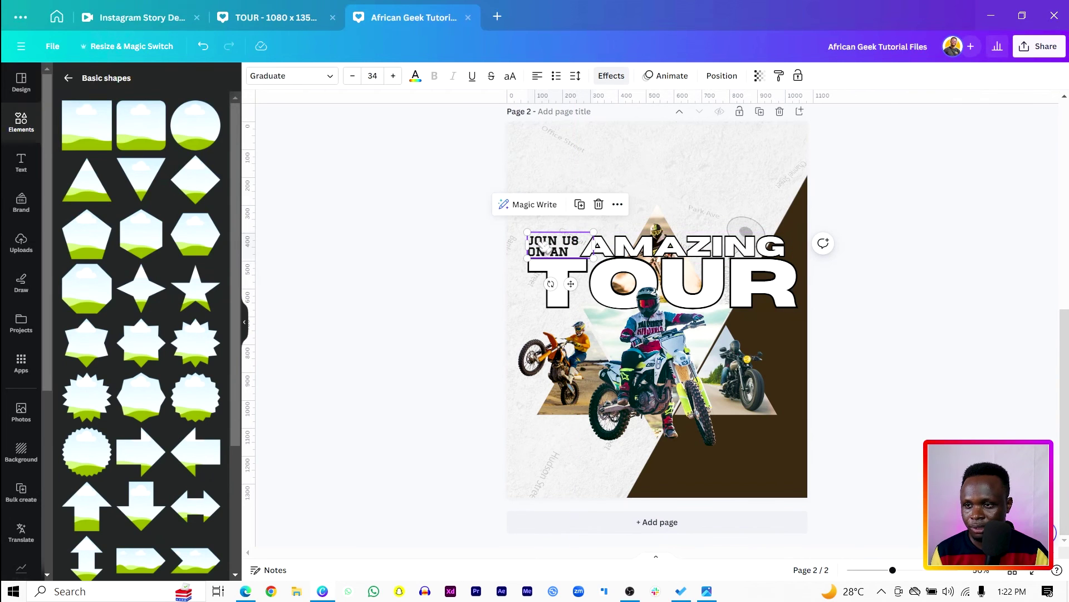
{"action": "left_click_drag", "start_coordinate": [545, 245], "coordinate": [545, 246]}
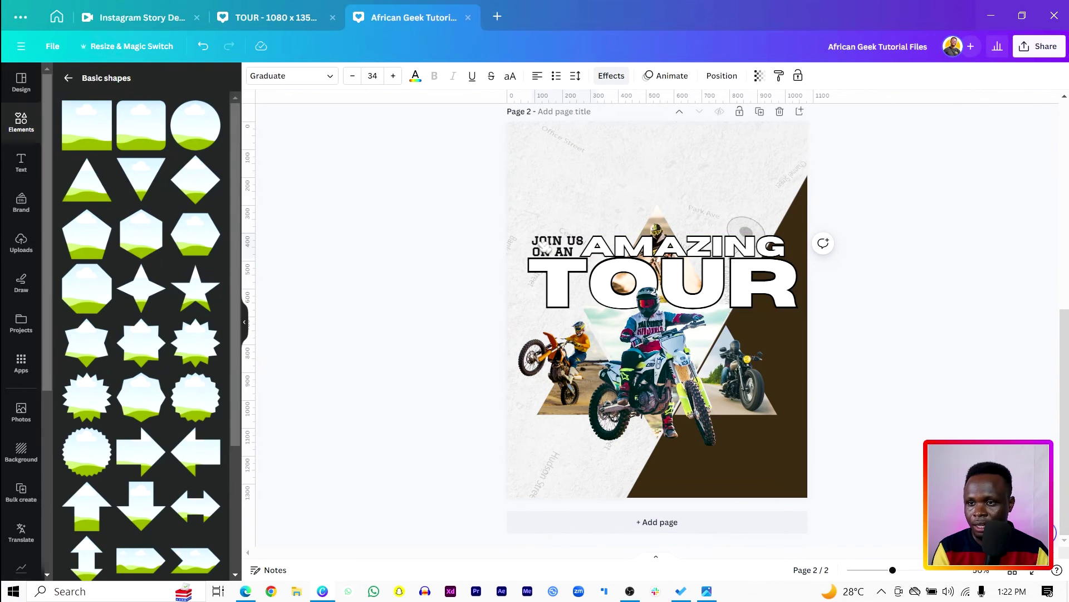
{"action": "left_click", "coordinate": [352, 303]}
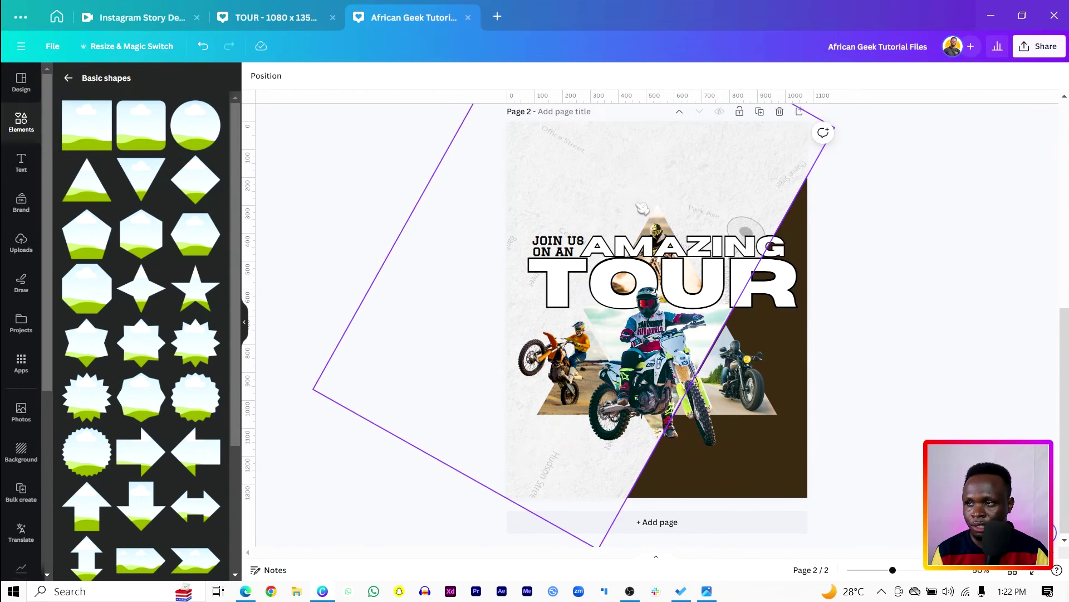
Add JOIN US ON AN ALL EXCLUSIVE ONE DAY TRIP at the page's lower left and DATE: 22ND JUNE 2024 TIME: 8AM GMT at the lower right.
{"action": "type", "text": "JOIN US ON AN ALL EXCLUSIVE ONE DAY TRIP DATE: 22ND JUNE 2024 TIME: 8AM GMT"}
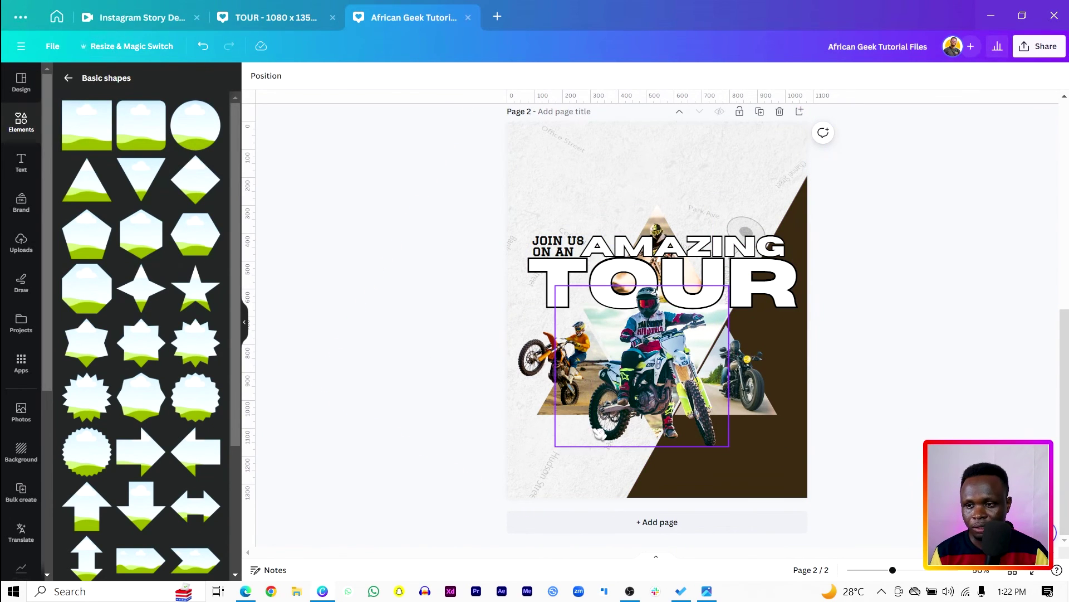
{"action": "left_click_drag", "start_coordinate": [579, 454], "coordinate": [585, 463]}
{"action": "left_click", "coordinate": [474, 394]}
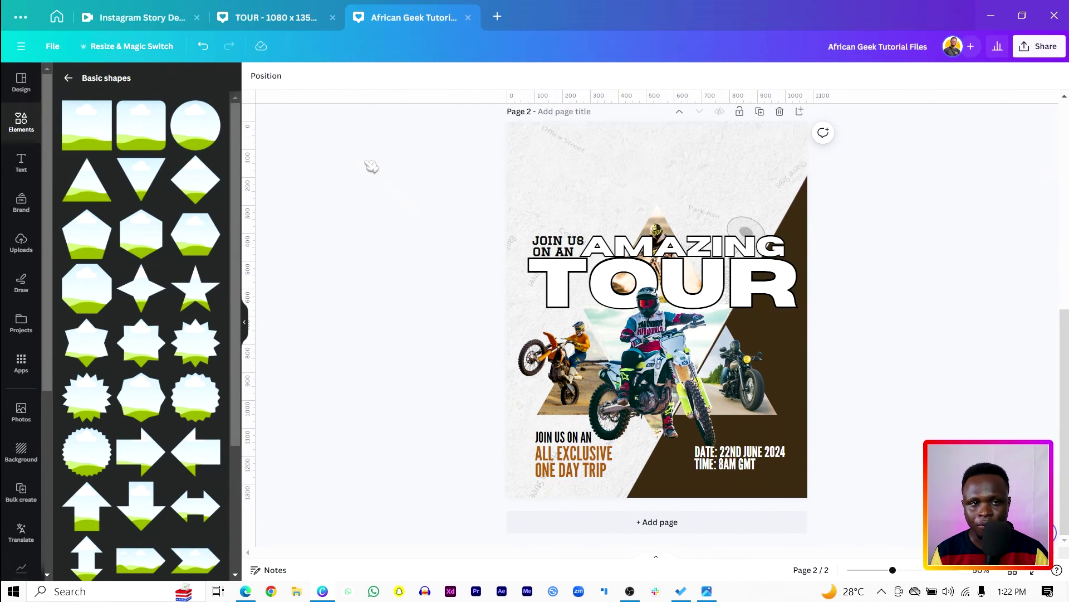
Move all of the flyer's elements slightly upwards together.
{"action": "left_click_drag", "start_coordinate": [396, 131], "coordinate": [900, 514]}
{"action": "left_click_drag", "start_coordinate": [641, 400], "coordinate": [637, 381]}
{"action": "left_click", "coordinate": [955, 374]}
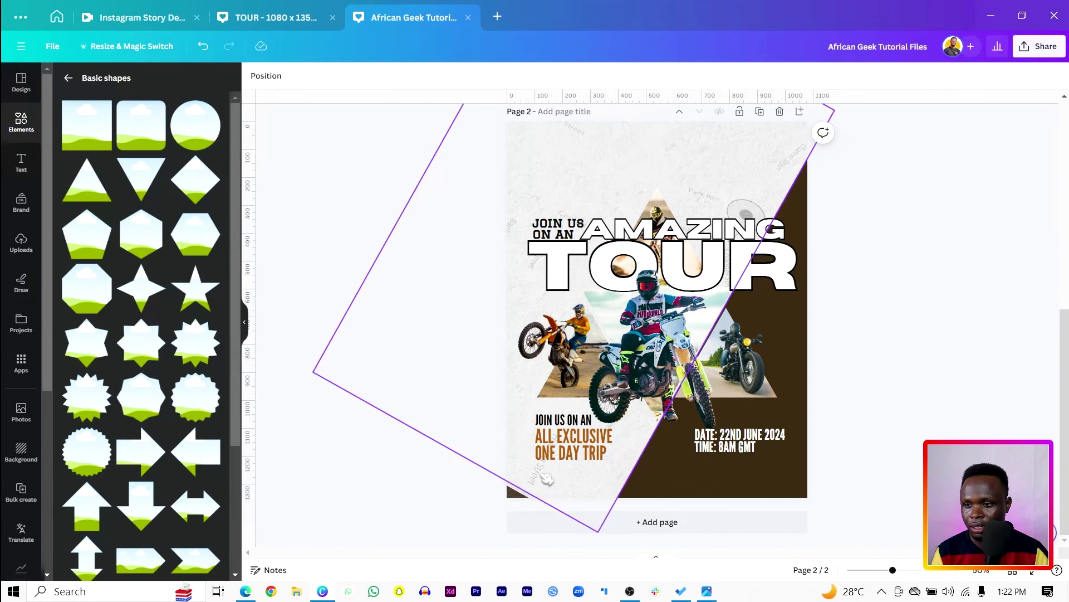
Extend the rotated white shape downwards to cover the exposed brown corner at the page's lower left.
{"action": "left_click", "coordinate": [510, 490]}
{"action": "left_click", "coordinate": [517, 488]}
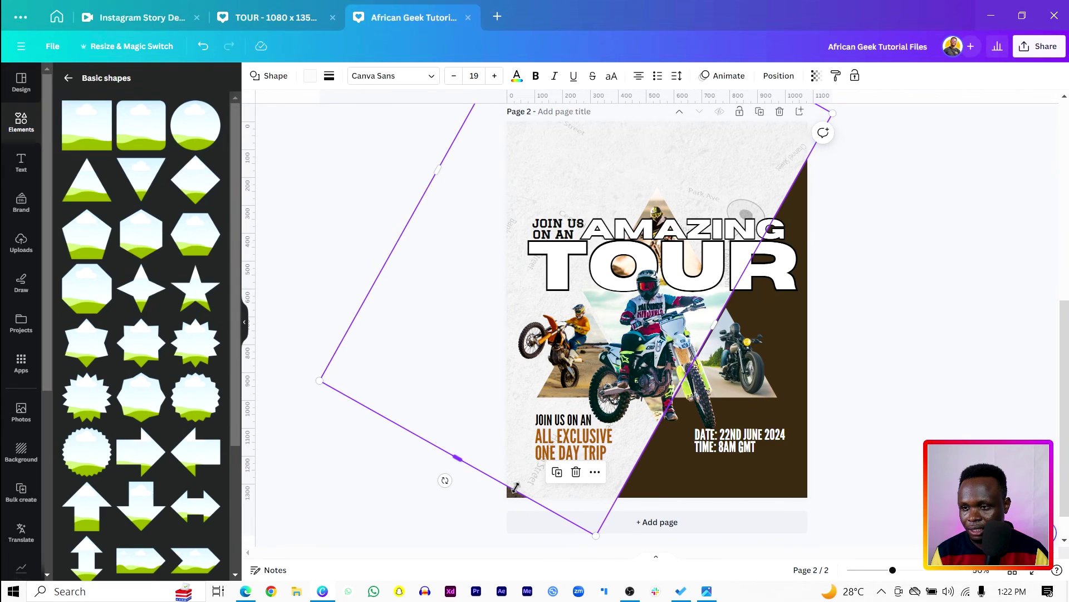
{"action": "left_click_drag", "start_coordinate": [516, 487], "coordinate": [506, 504]}
{"action": "left_click", "coordinate": [510, 479]}
Change the page background from brown to the very dark maroon in the Aketesia colour palette.
{"action": "left_click", "coordinate": [429, 494]}
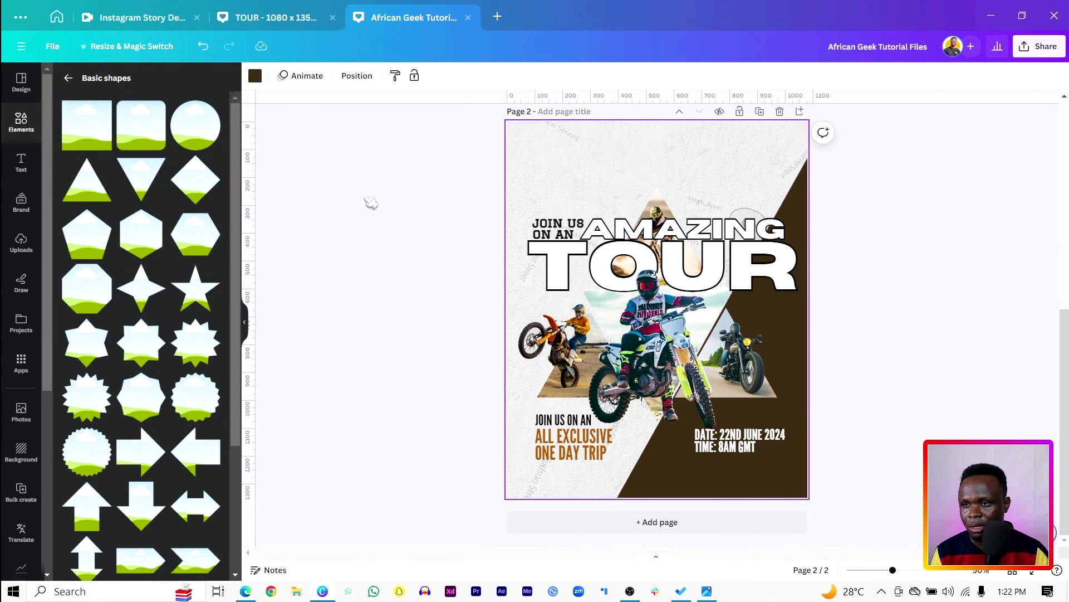
{"action": "left_click", "coordinate": [257, 78]}
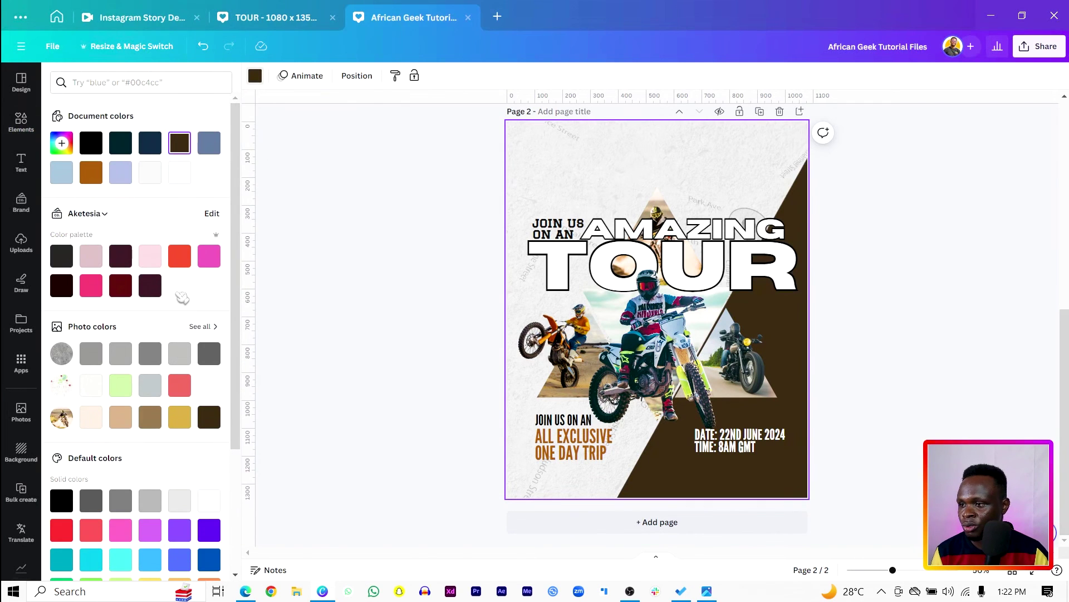
{"action": "left_click", "coordinate": [55, 289]}
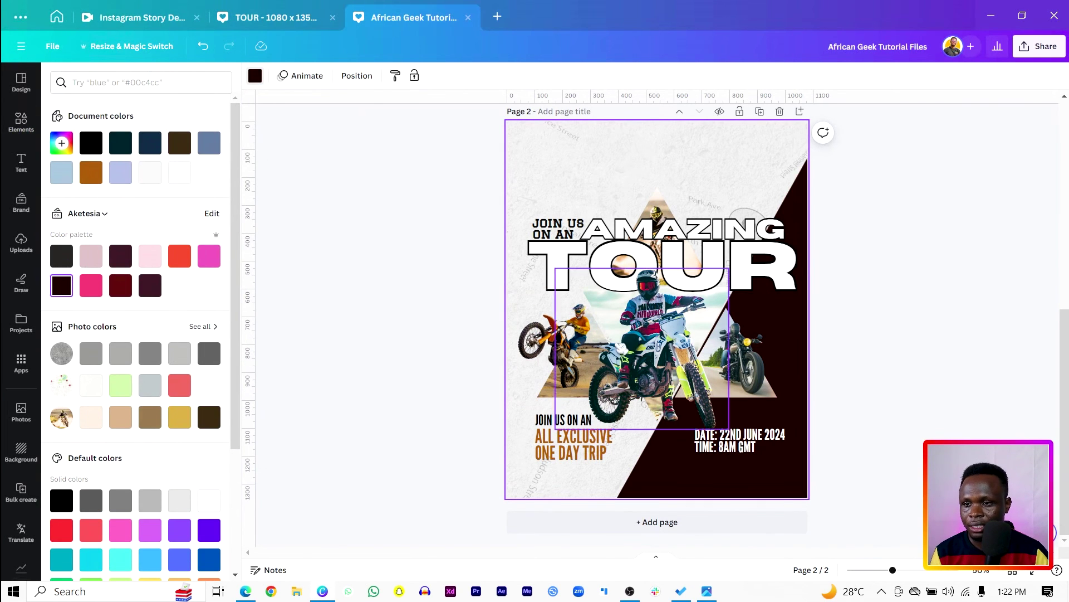